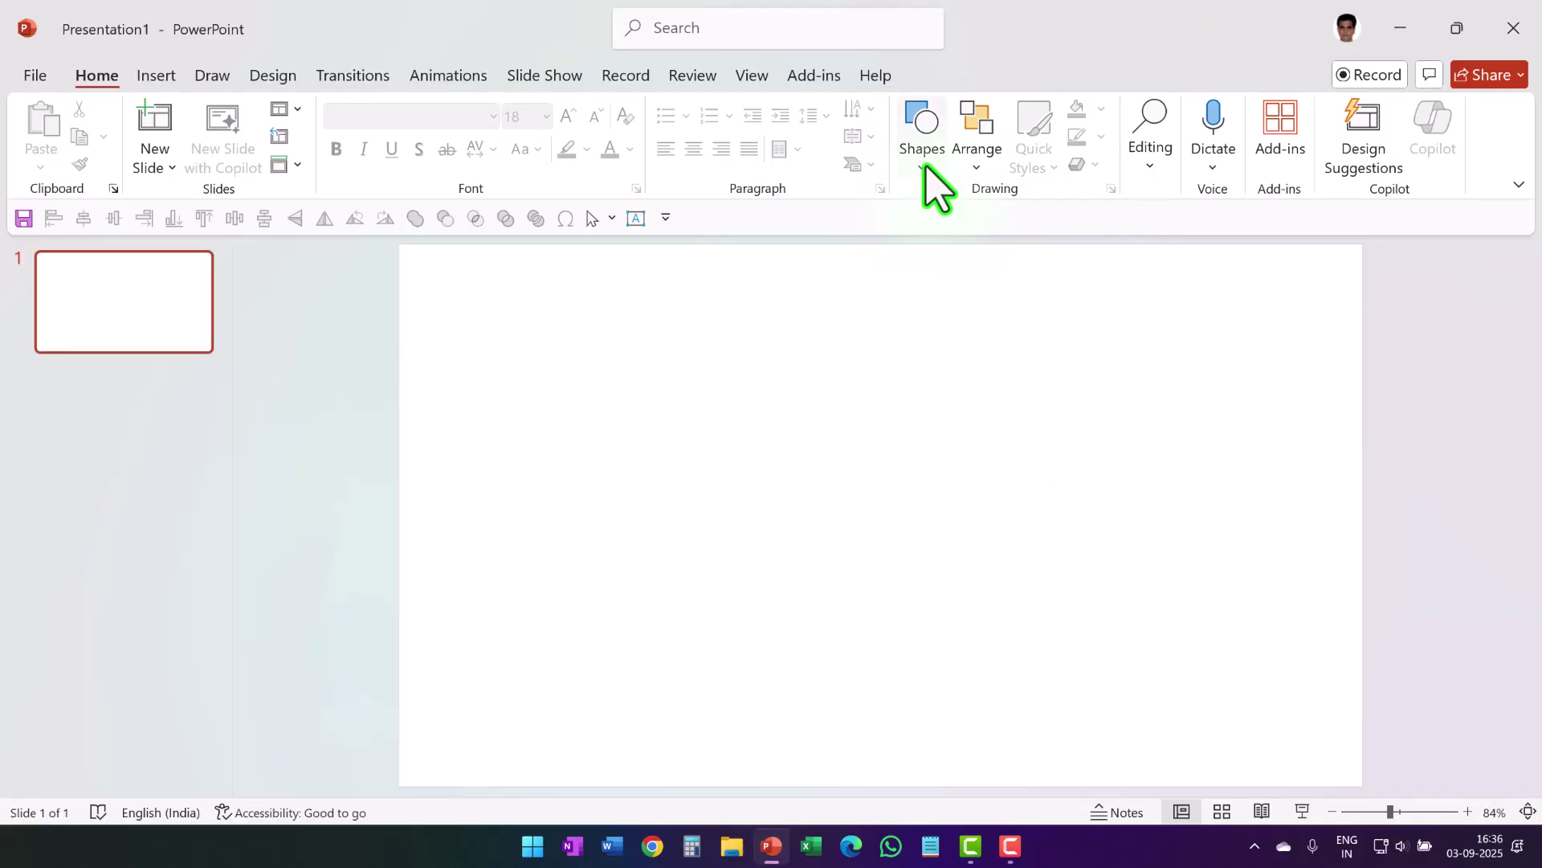
- Draw a 4.38 cm blue diamond near the centre, copy it straight below, and select both
click(924, 162)
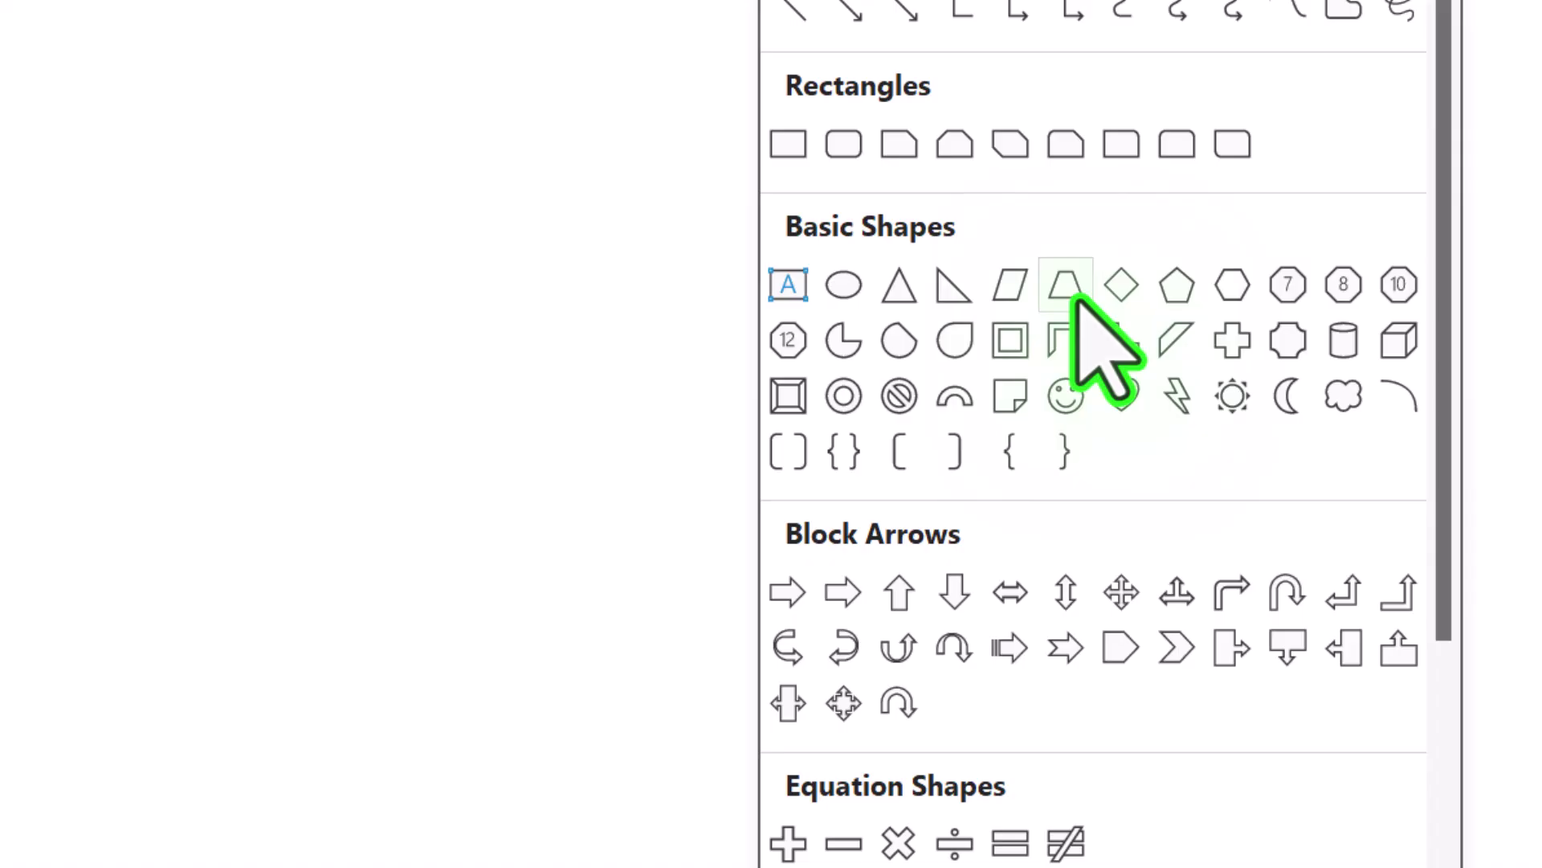
click(1119, 289)
drag(785, 437, 887, 558)
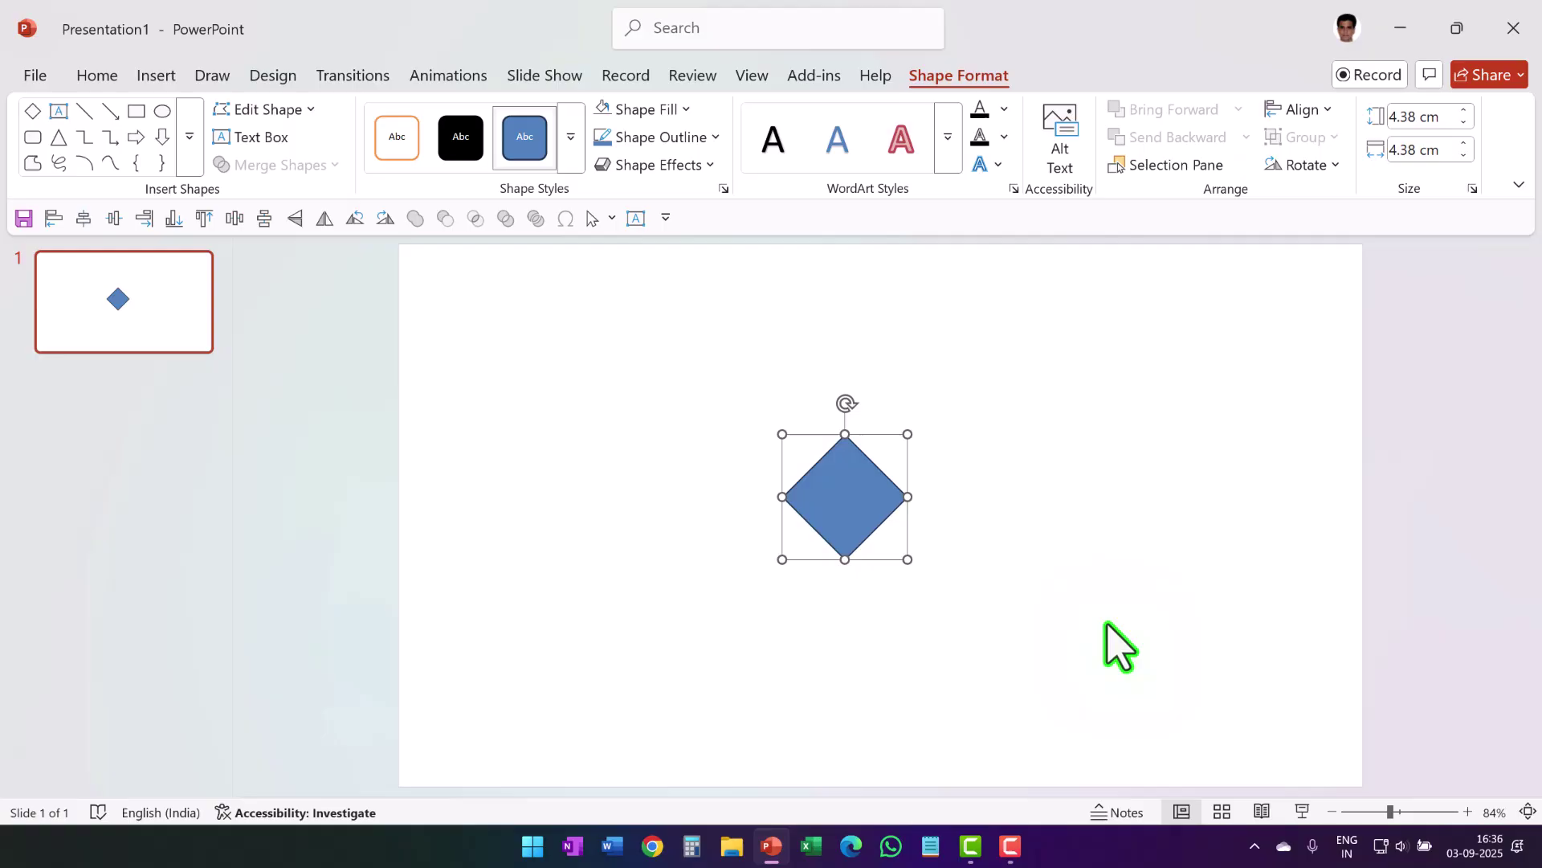
drag(847, 488, 848, 616)
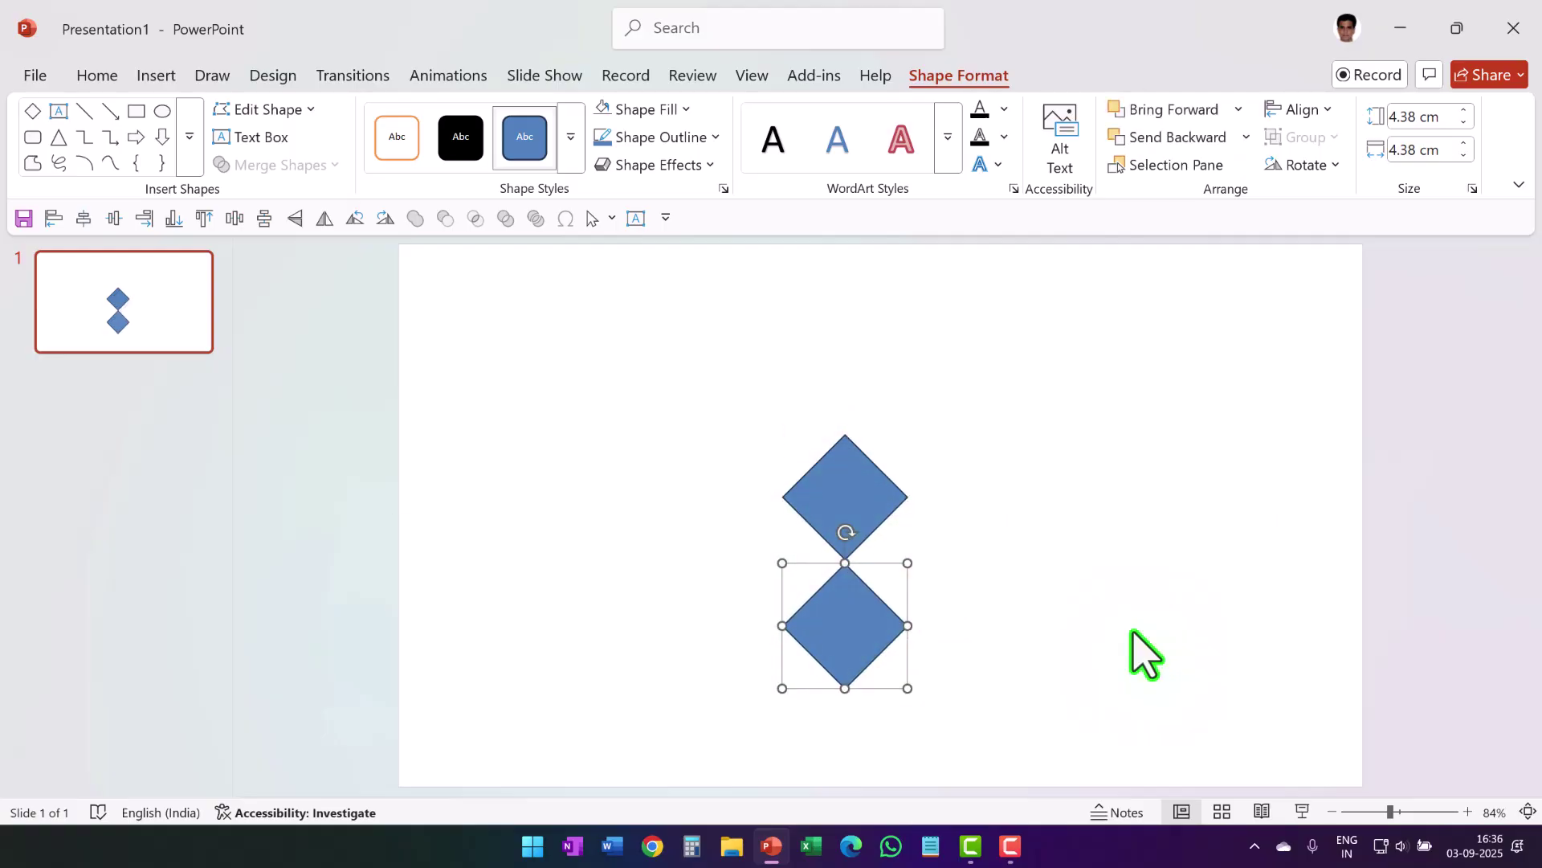
click(1040, 626)
click(839, 615)
drag(1008, 740, 703, 312)
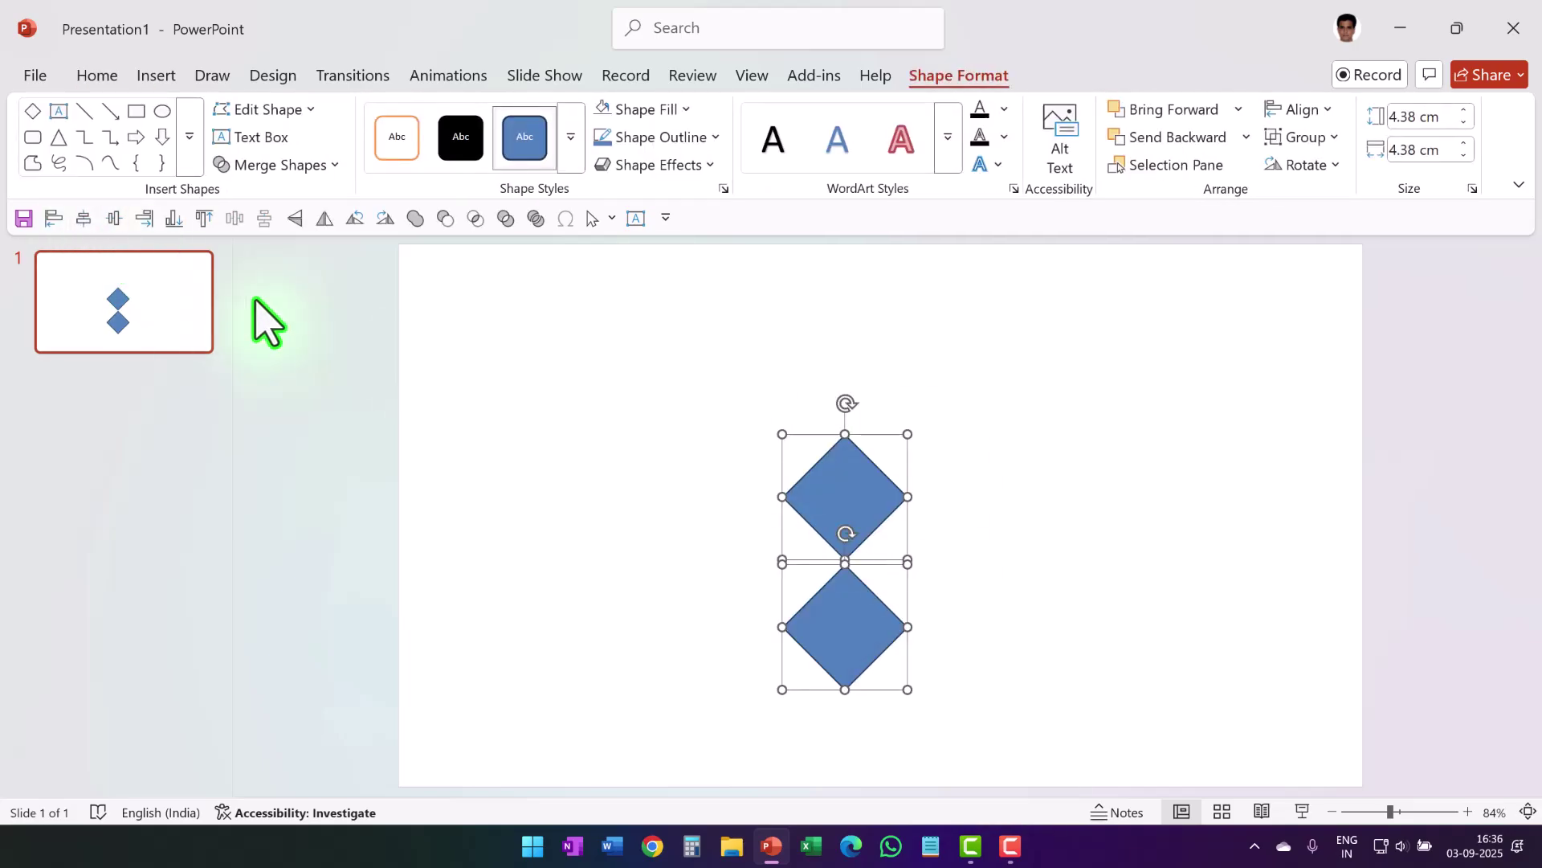
- Group the pair, duplicate it rotated 90°, and align both pairs middle and centre into one diamond
key(ctrl+g)
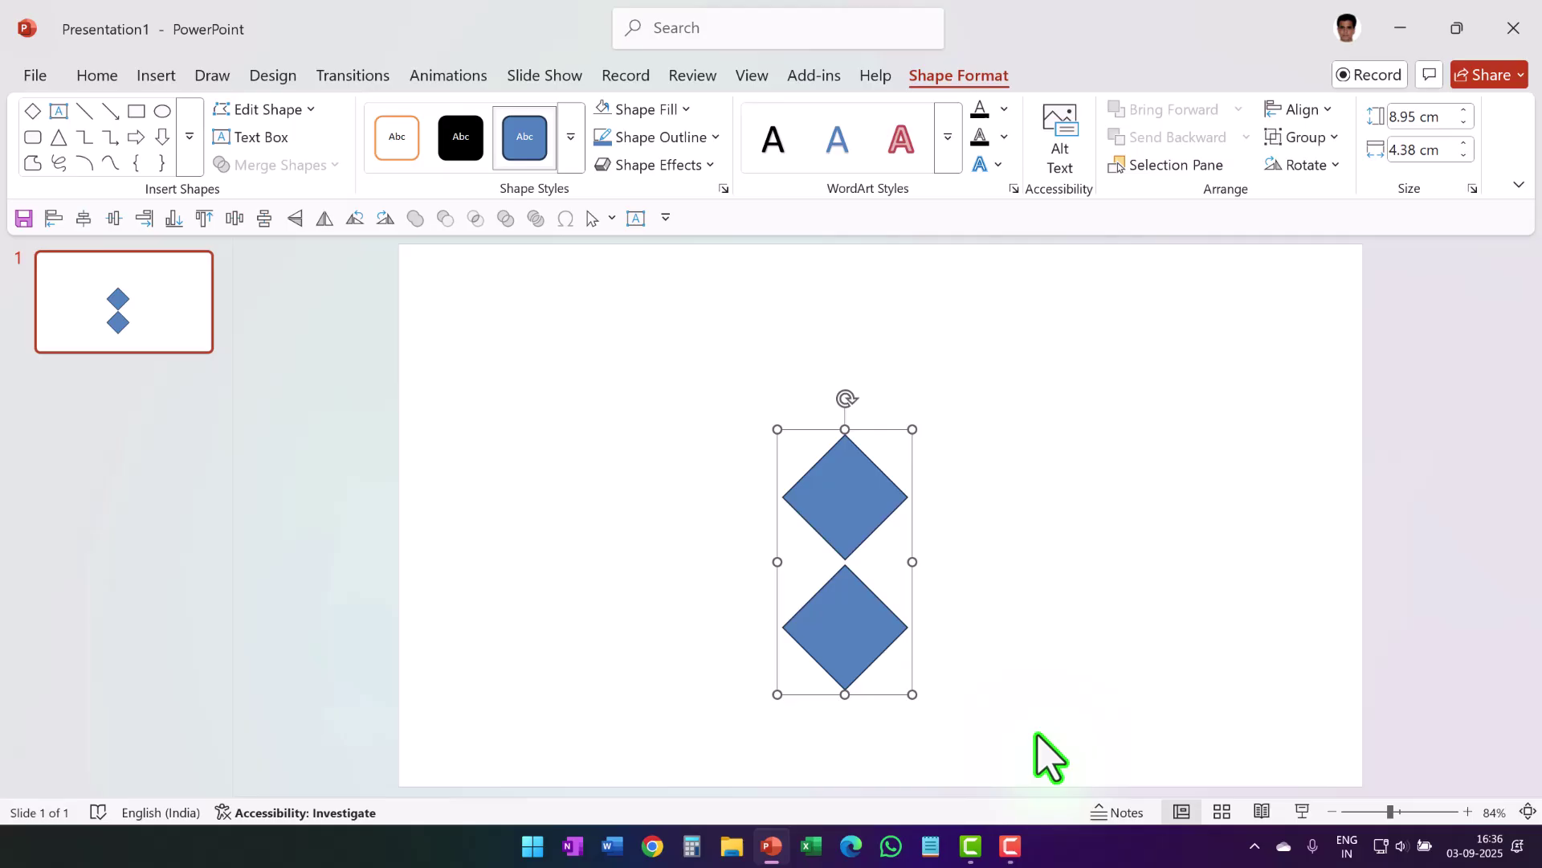
key(ctrl+d)
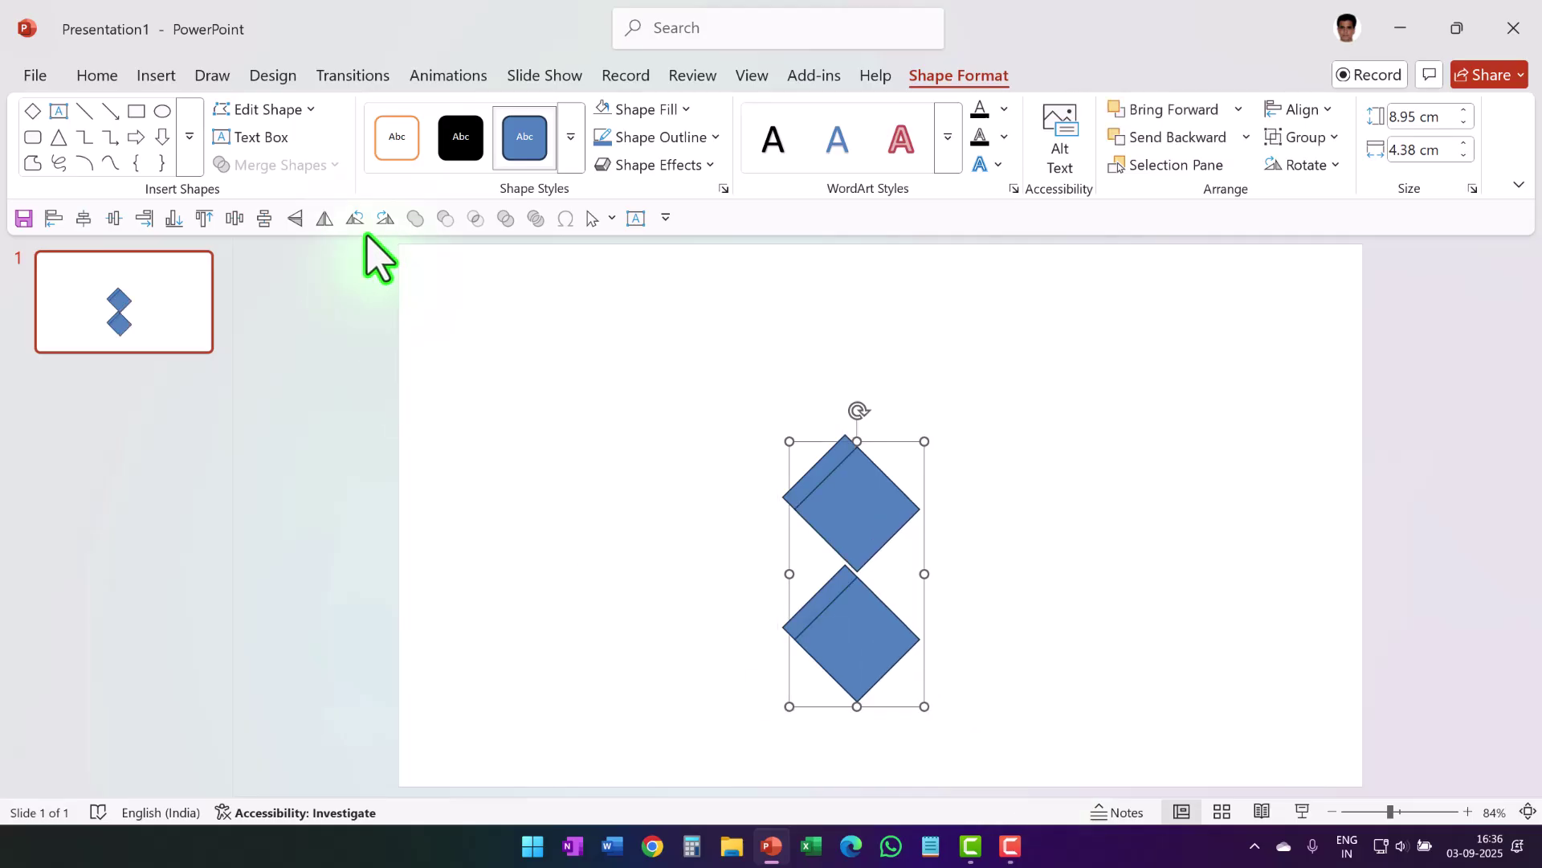
click(385, 219)
drag(1101, 762, 522, 389)
click(114, 218)
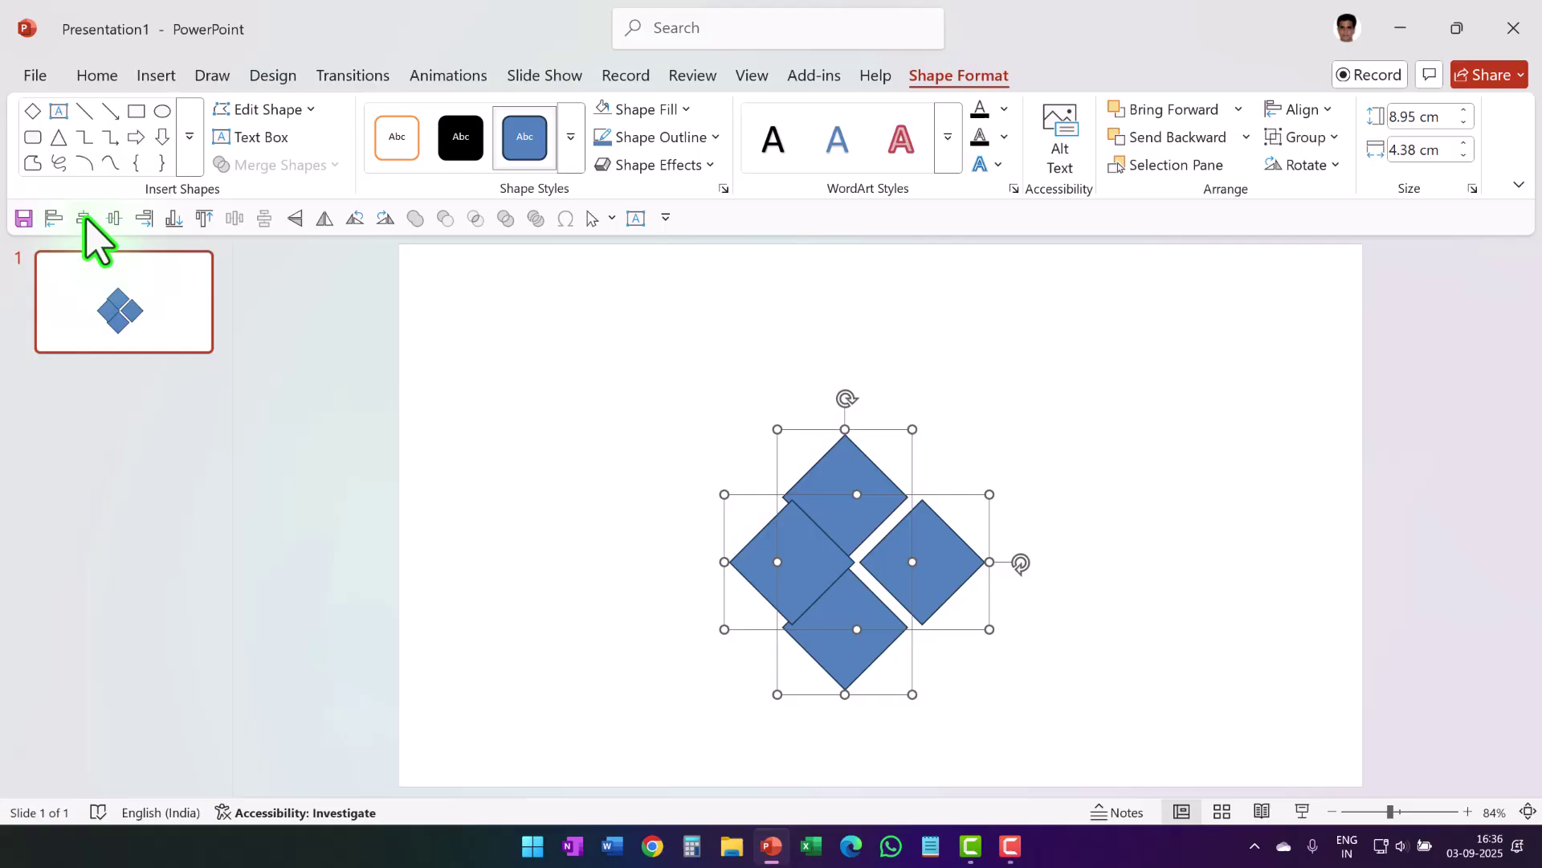
click(84, 218)
drag(858, 516, 877, 506)
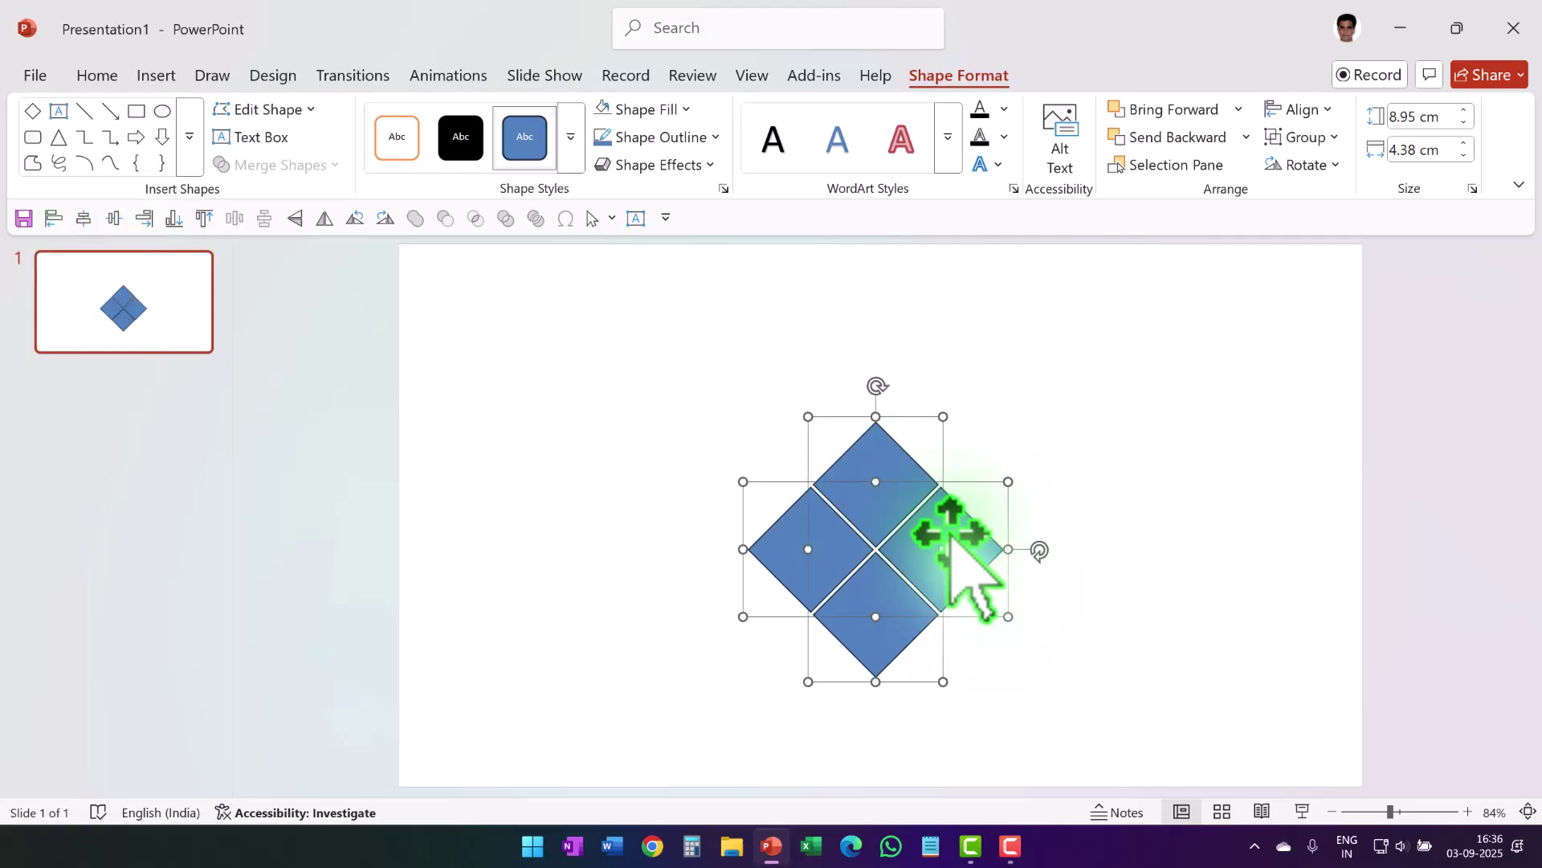
- Ungroup the combined shape into four separate diamonds: top, right, bottom and left
right_click(960, 575)
mouse_move(1033, 246)
click(1269, 309)
click(1241, 474)
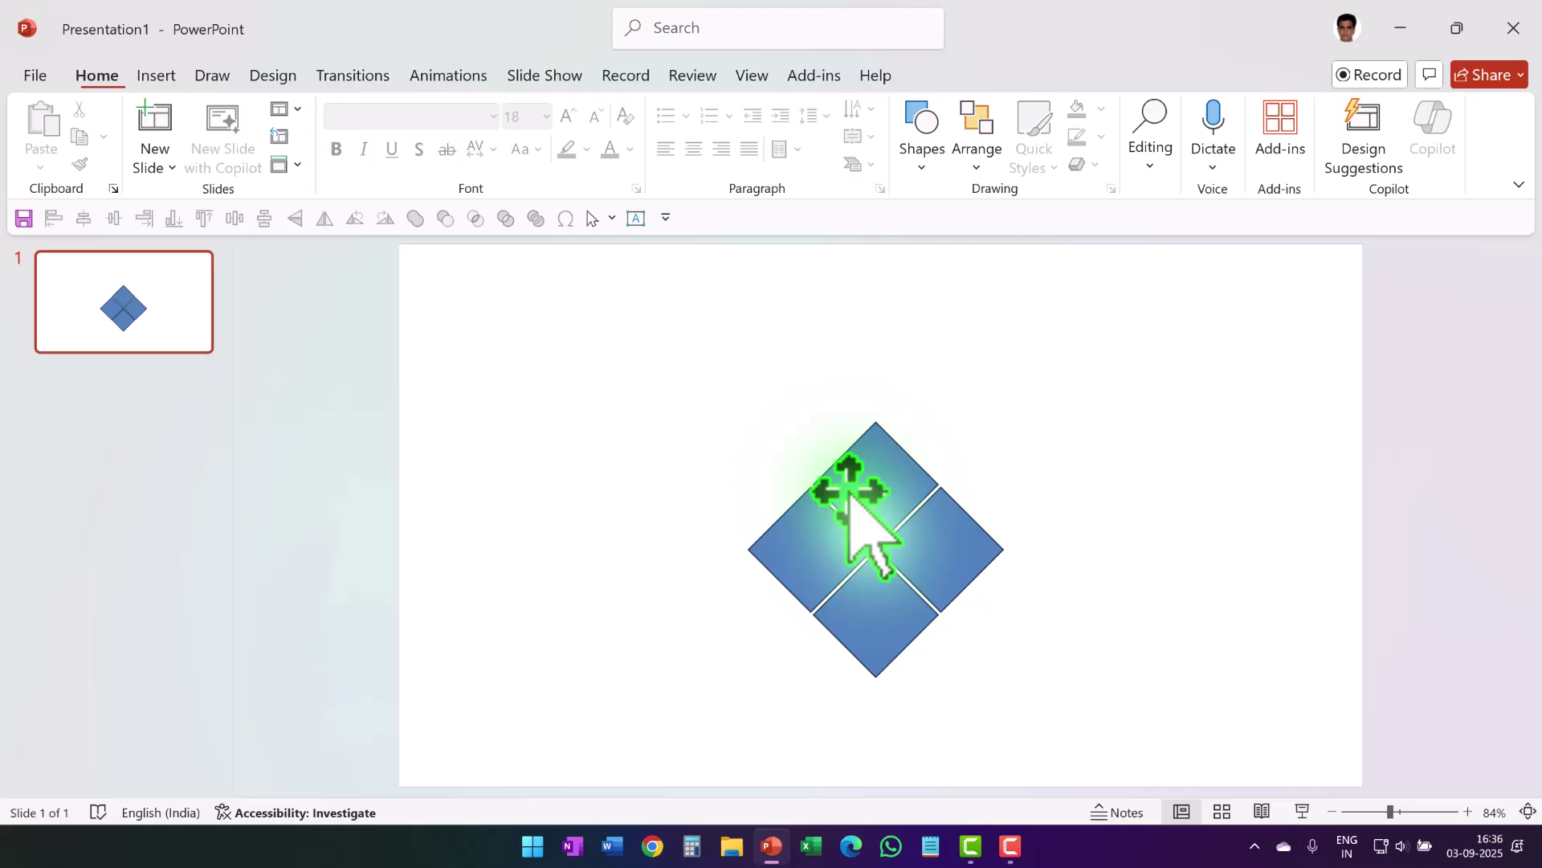
click(853, 499)
click(971, 551)
click(869, 628)
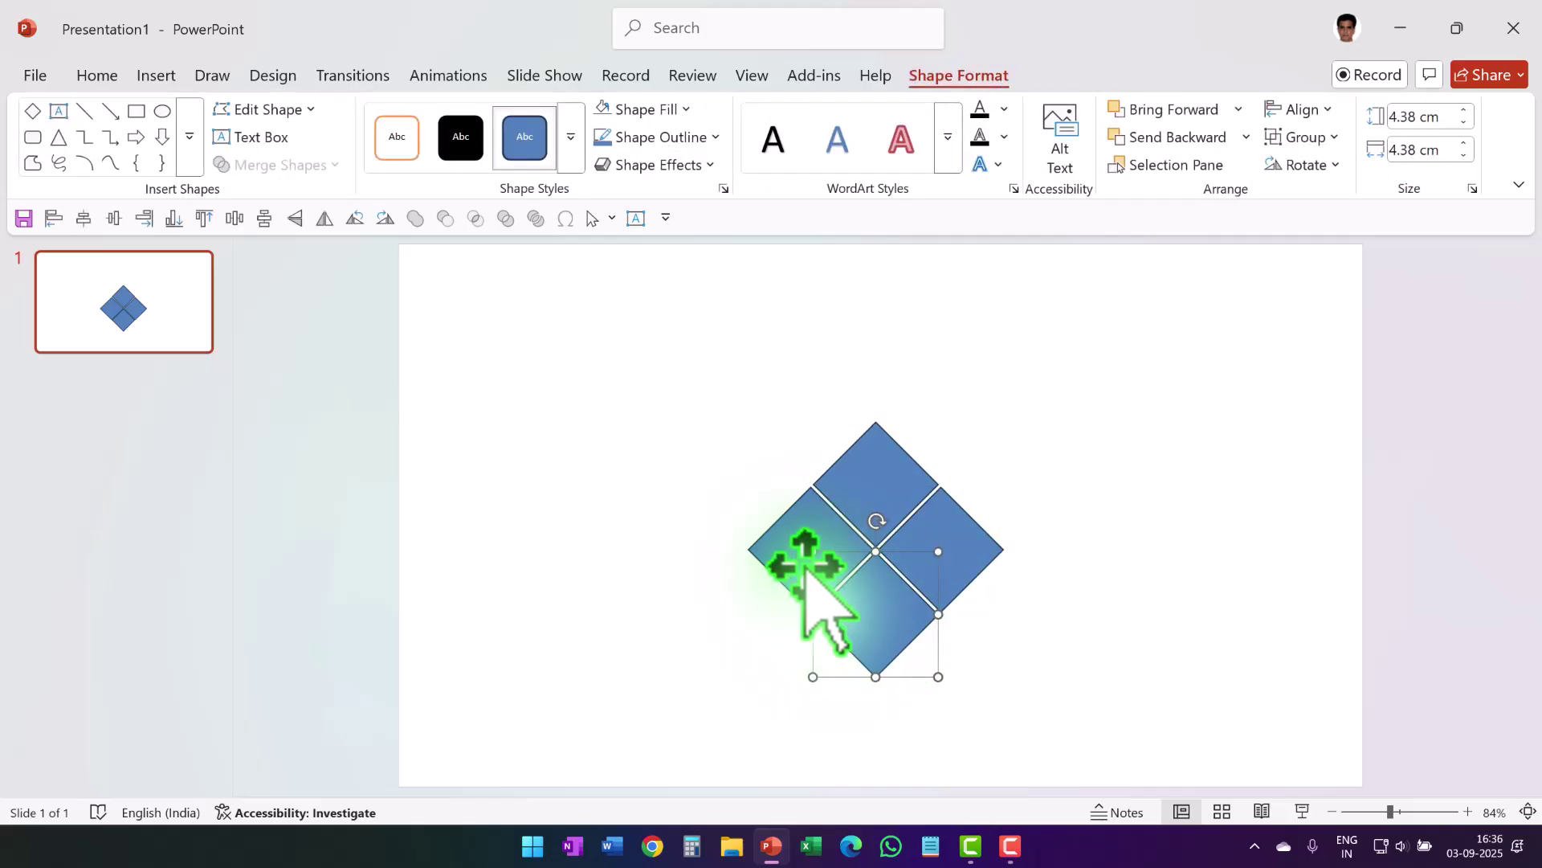
click(809, 579)
click(1061, 580)
- Apply green, red, teal and purple shape styles to the top, right, bottom and left diamonds
click(915, 506)
click(571, 137)
click(589, 447)
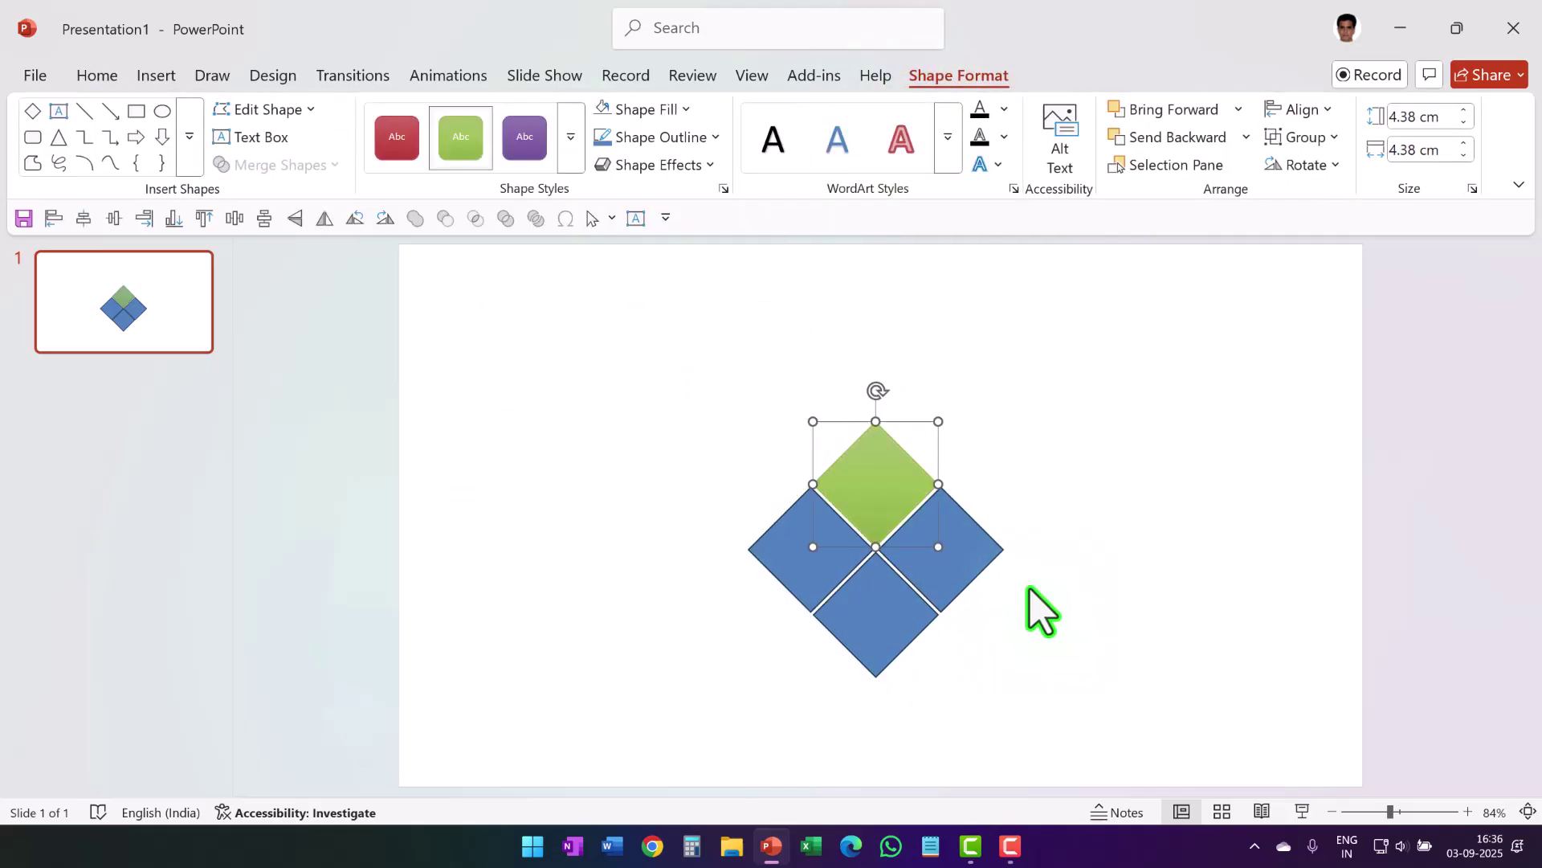
key(Tab)
click(571, 137)
click(523, 450)
key(Tab)
click(572, 137)
click(720, 450)
click(571, 137)
click(716, 512)
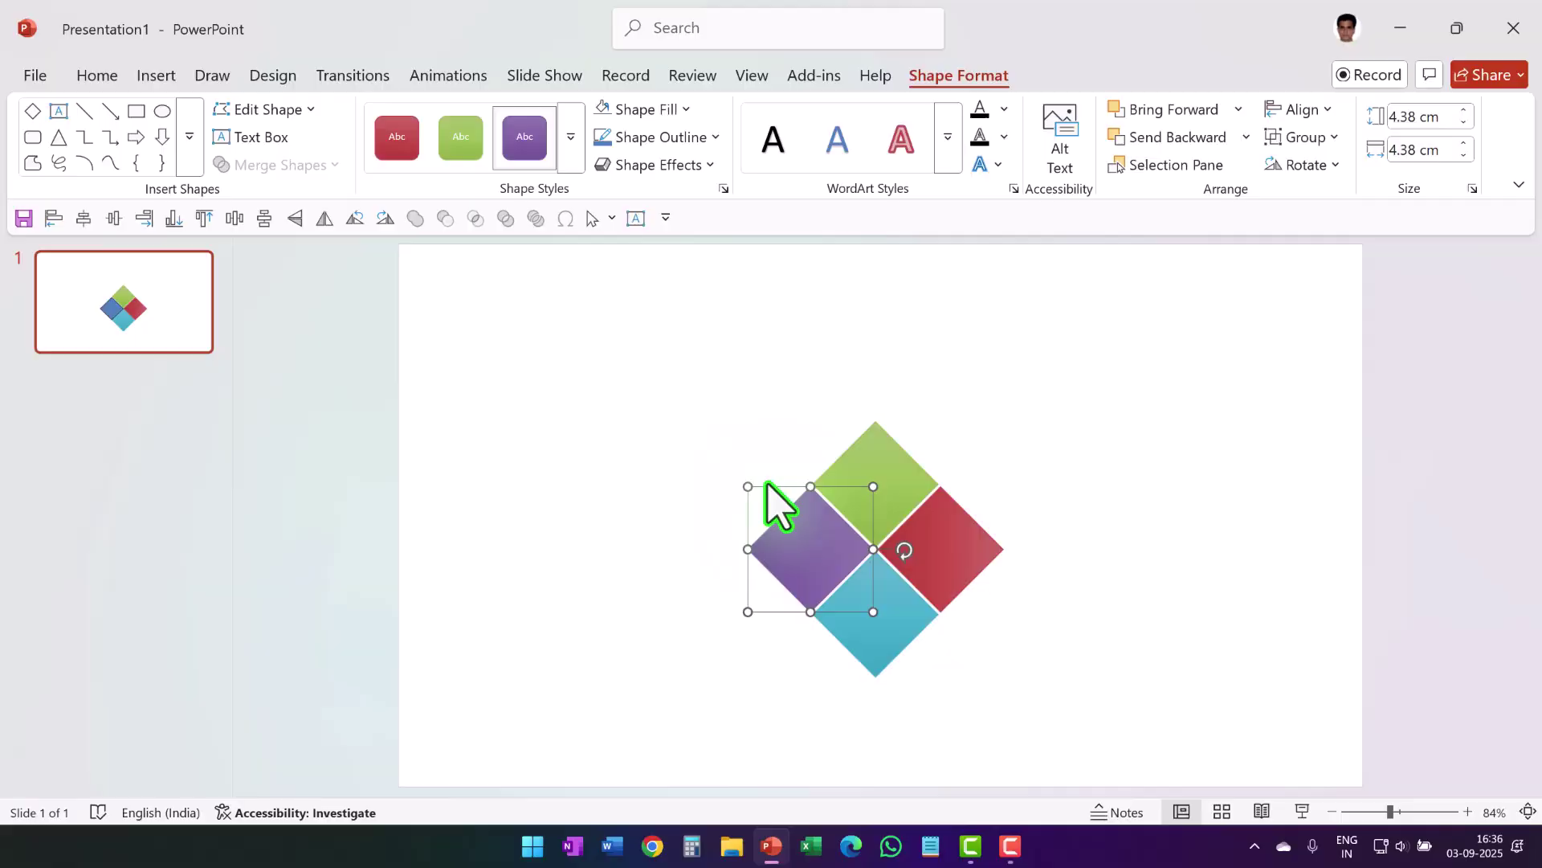
click(1074, 541)
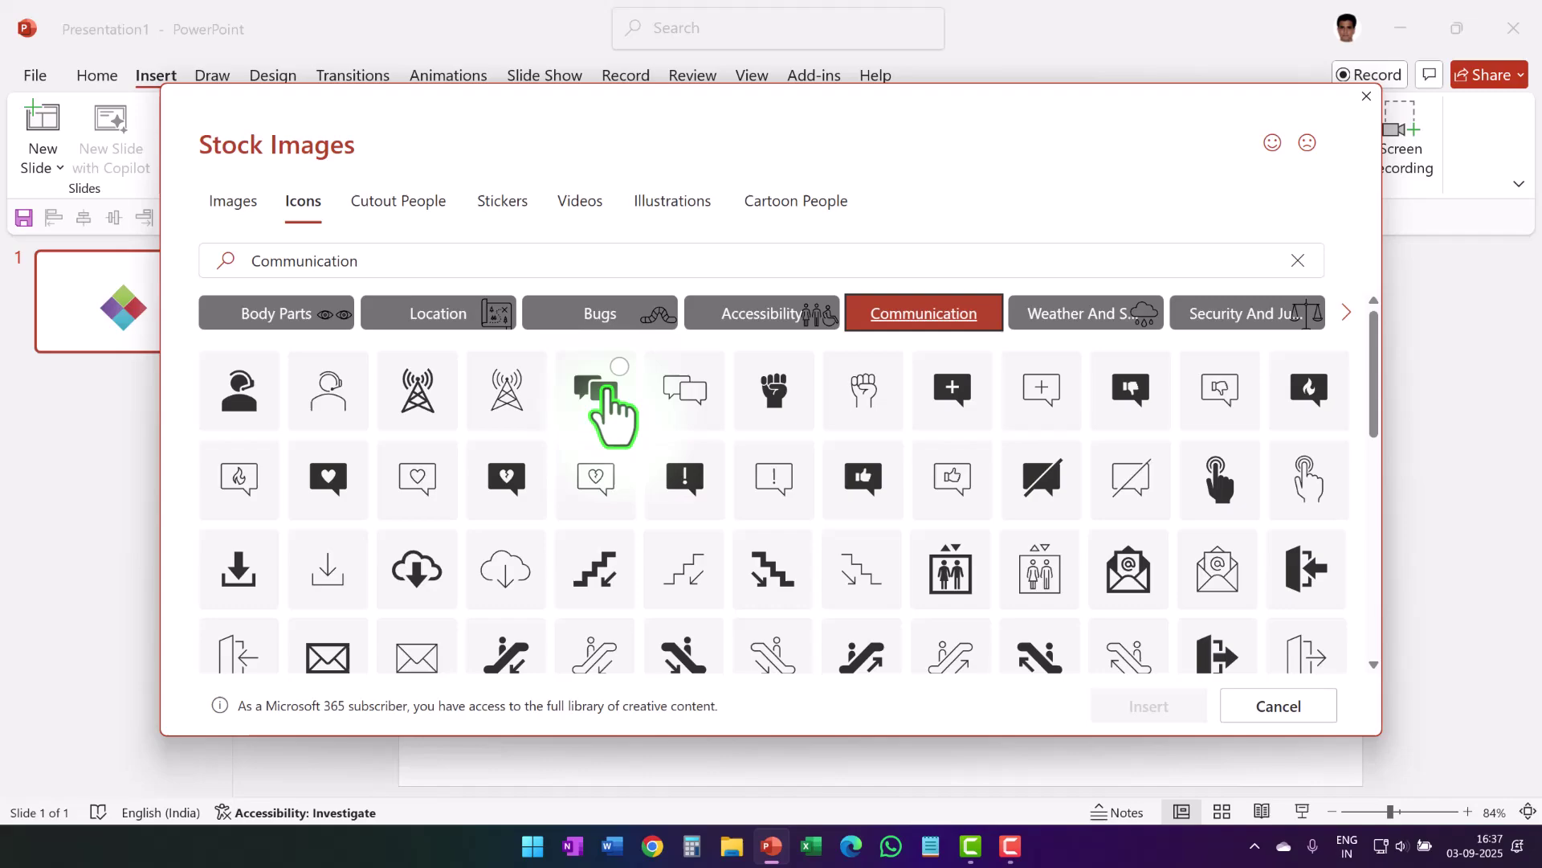
- Insert chat bubbles, cloud download and envelope icons, nudge them right and shrink them slightly
click(595, 392)
click(417, 571)
click(1129, 570)
click(1144, 705)
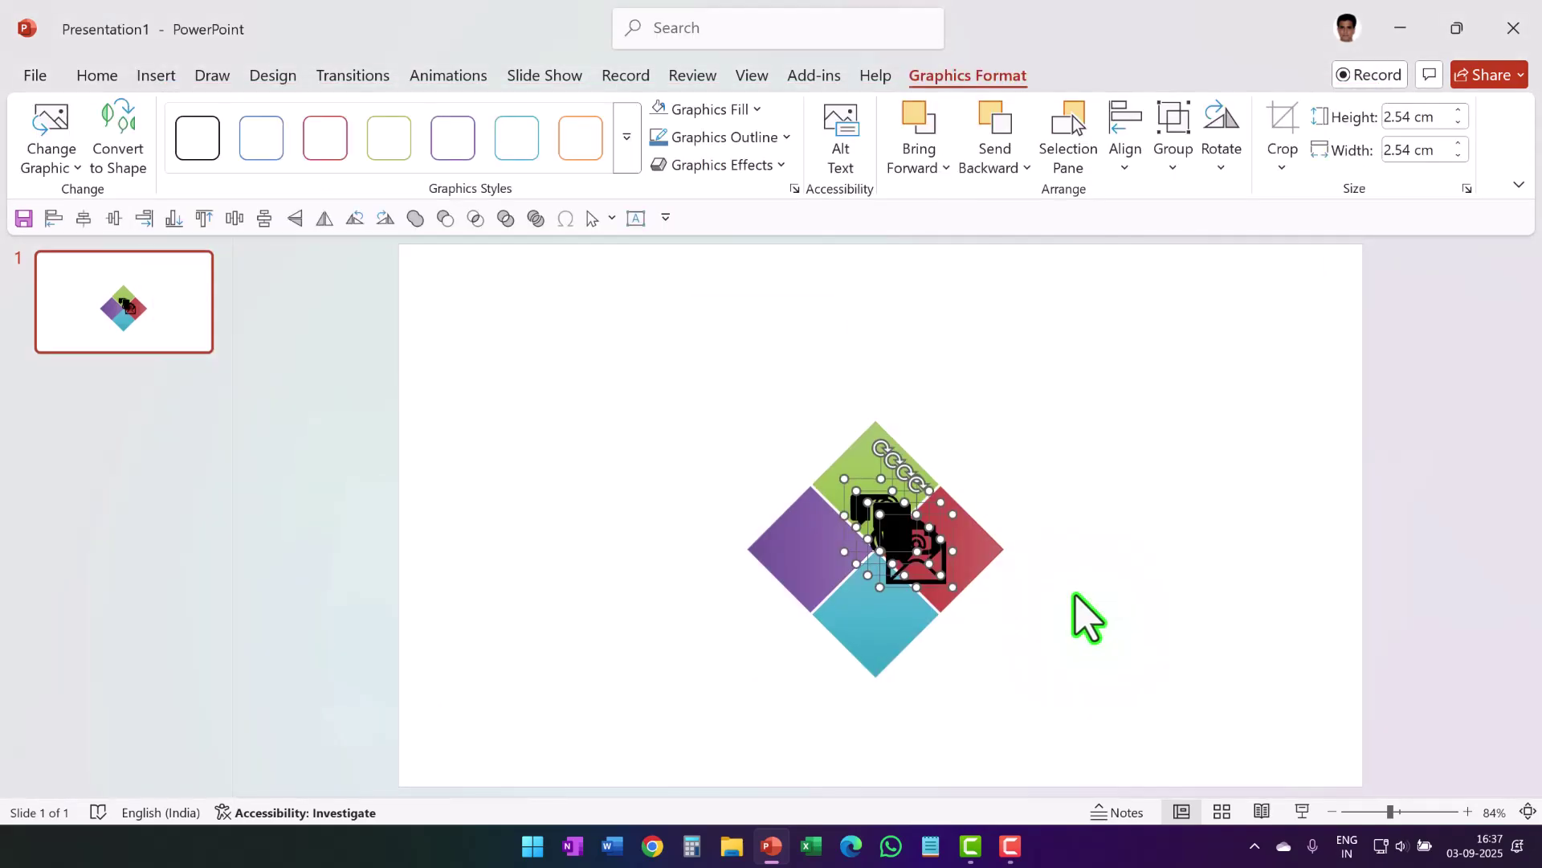
key(Right)
key(Right)
key(Right)
key(Right)
key(Right)
key(Right)
key(Right)
key(Right)
key(Right)
key(Right)
key(Right)
key(Right)
key(Right)
key(Right)
key(Right)
key(Right)
key(Right)
key(Right)
key(Right)
key(Right)
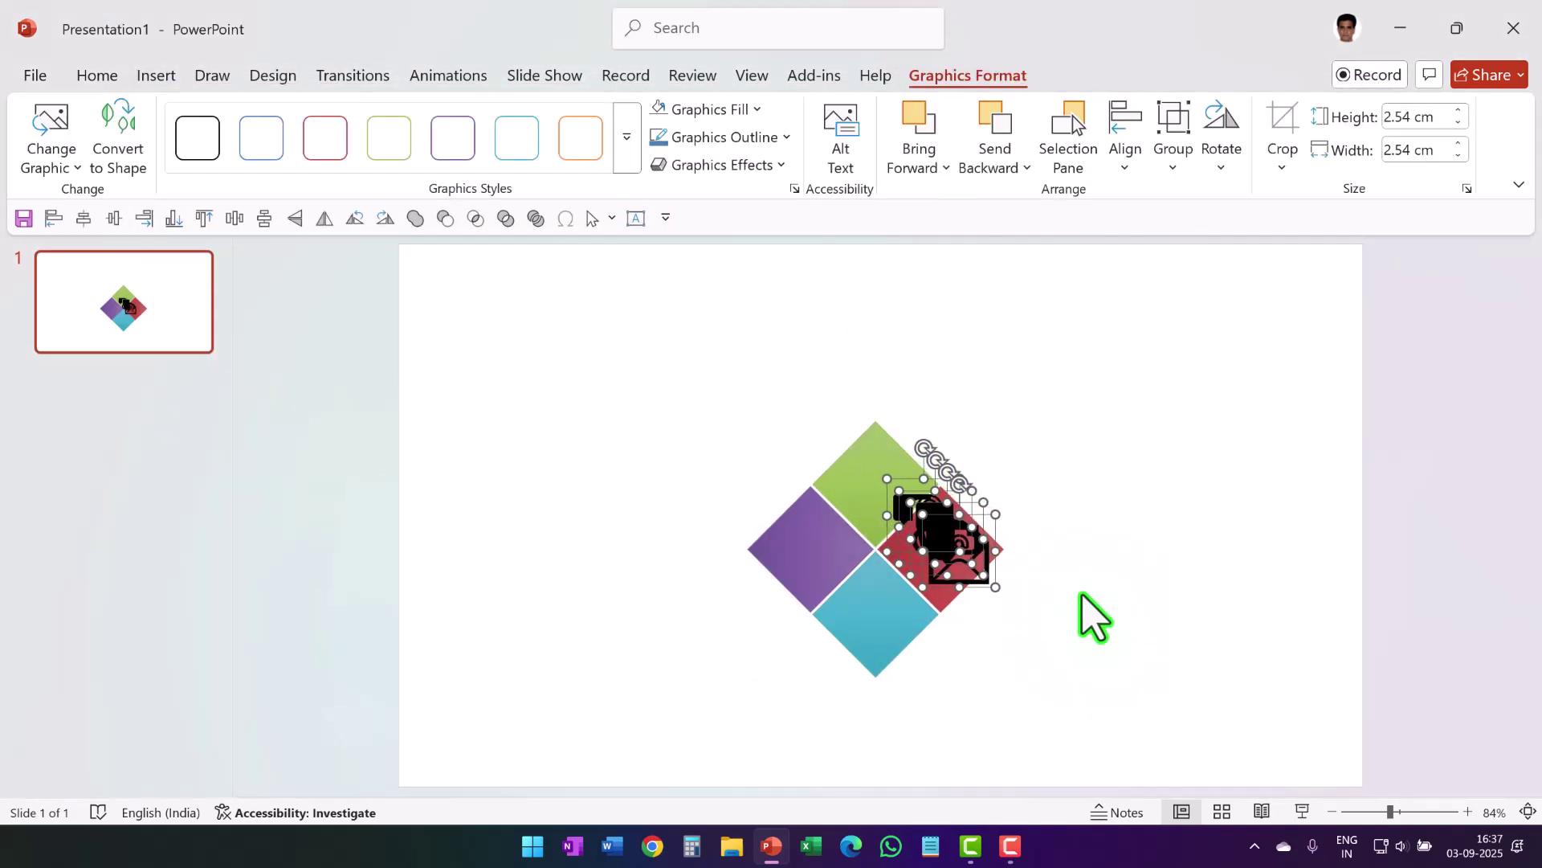
key(Right)
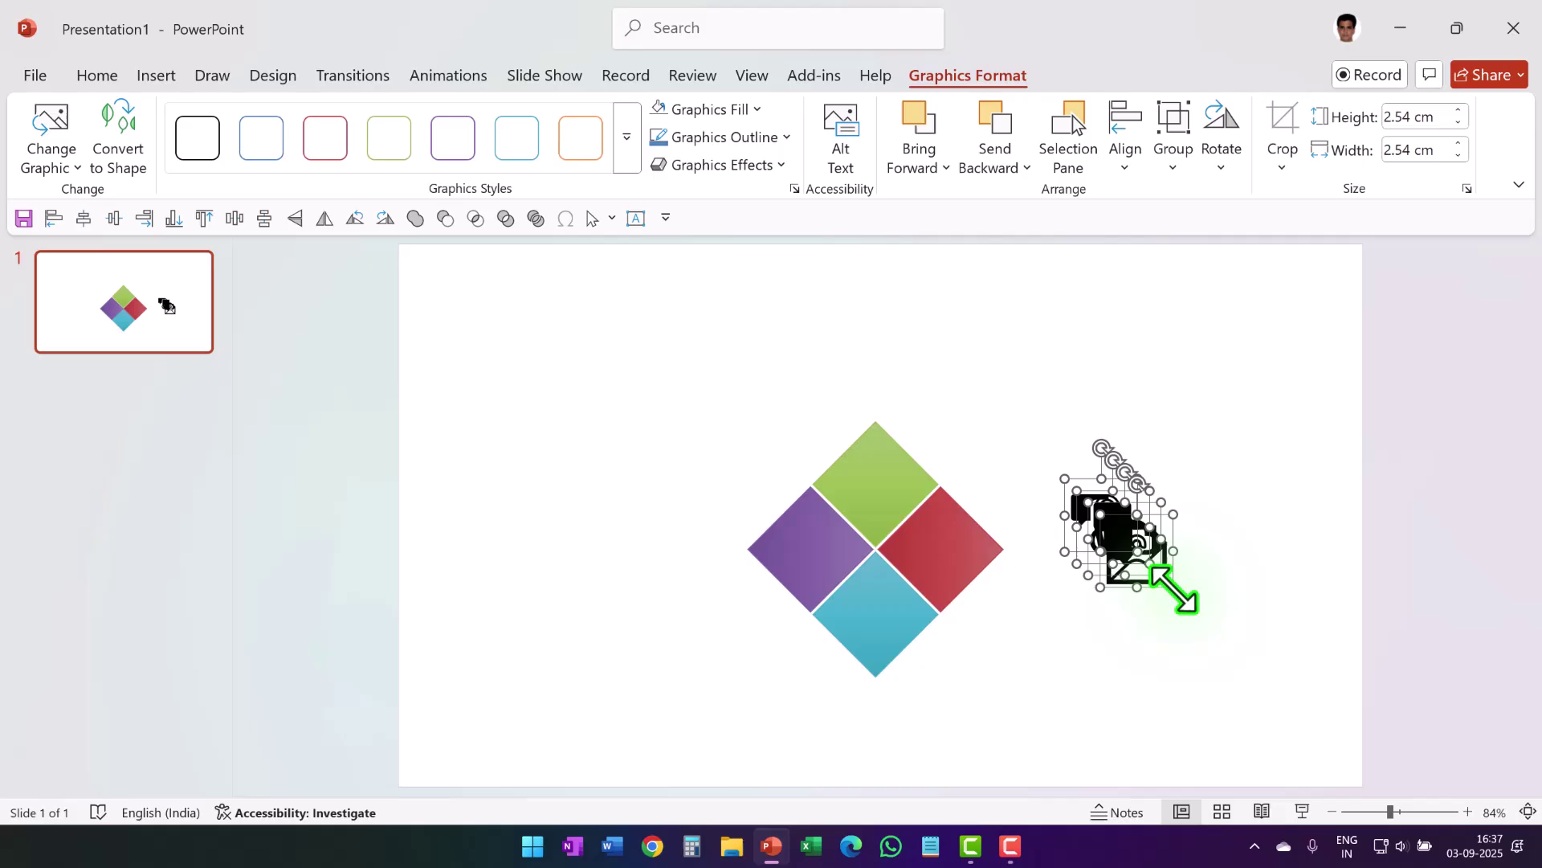
drag(1175, 589, 1157, 571)
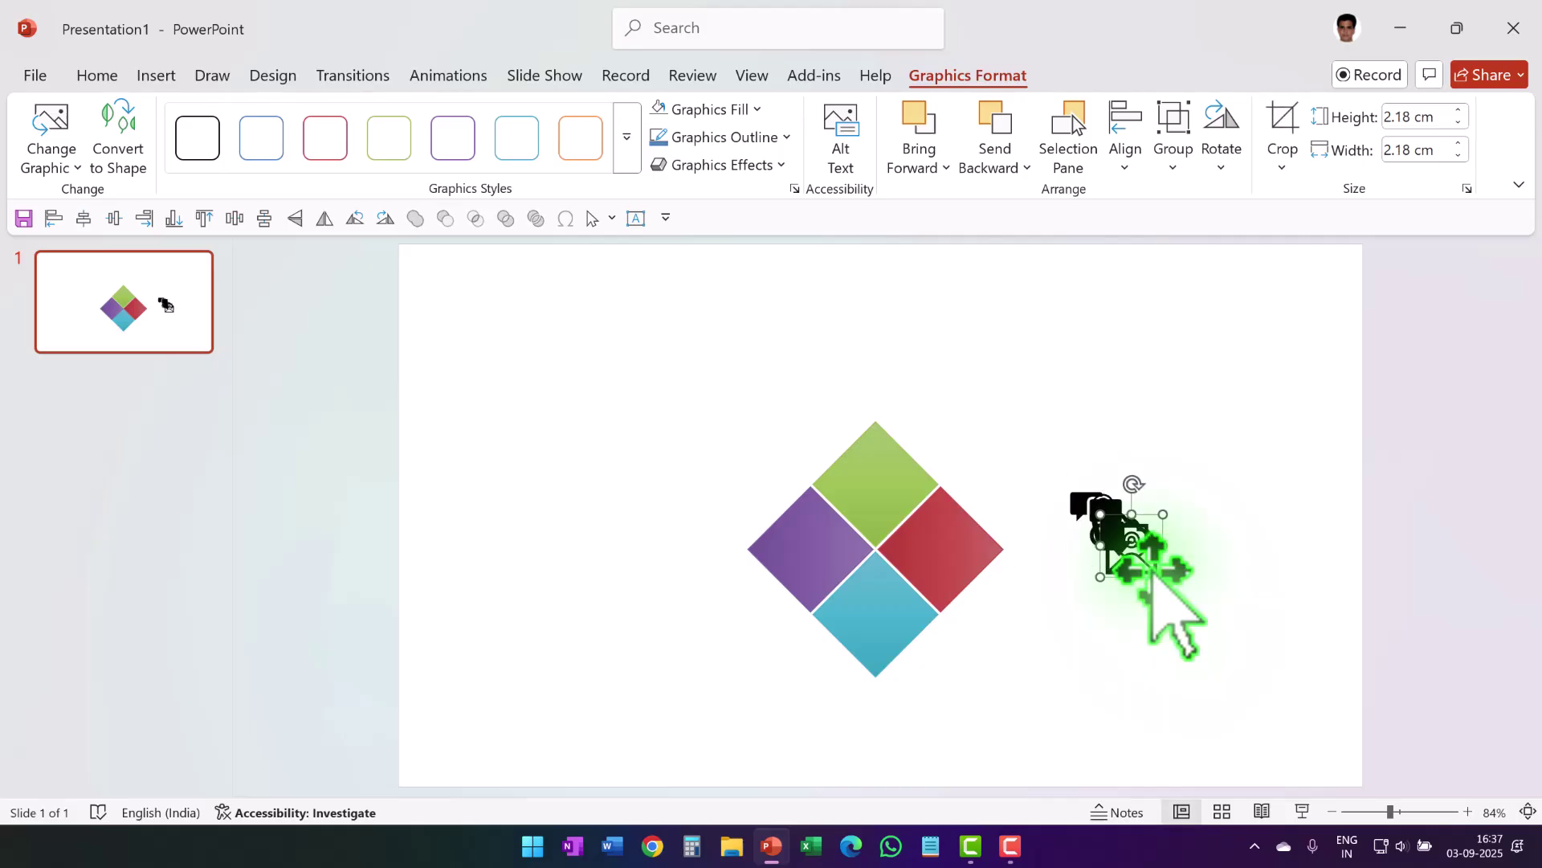
- Place the envelope on the teal diamond, the cloud on red, and the chat bubbles on purple
drag(1153, 570, 897, 639)
drag(1133, 543, 878, 506)
drag(1096, 508, 826, 551)
click(1061, 630)
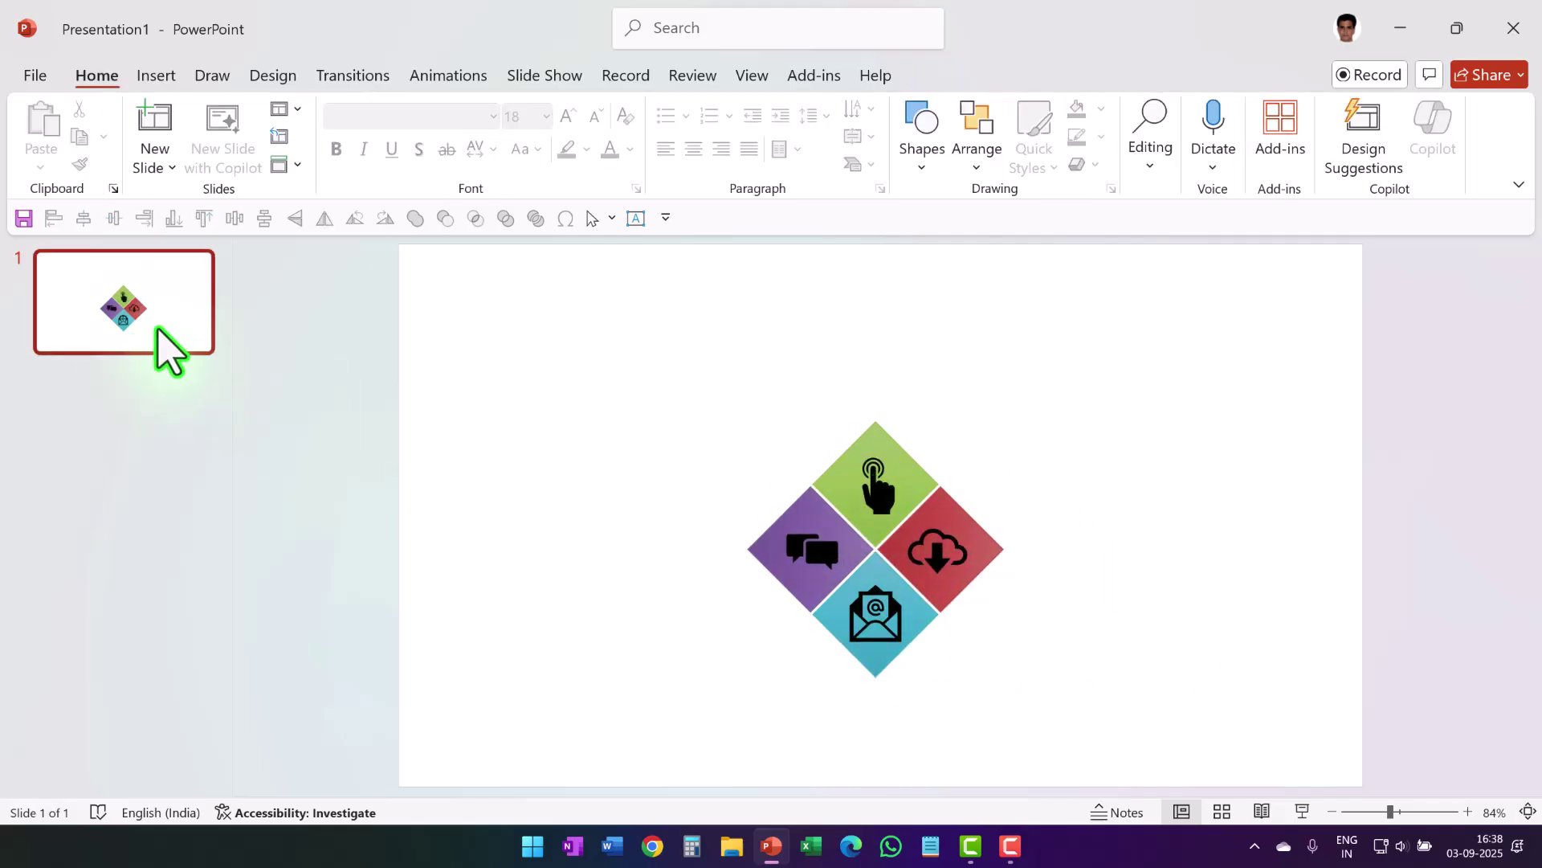
- Duplicate slide 1 and start enlarging the green diamond on the copy
right_click(165, 349)
click(196, 533)
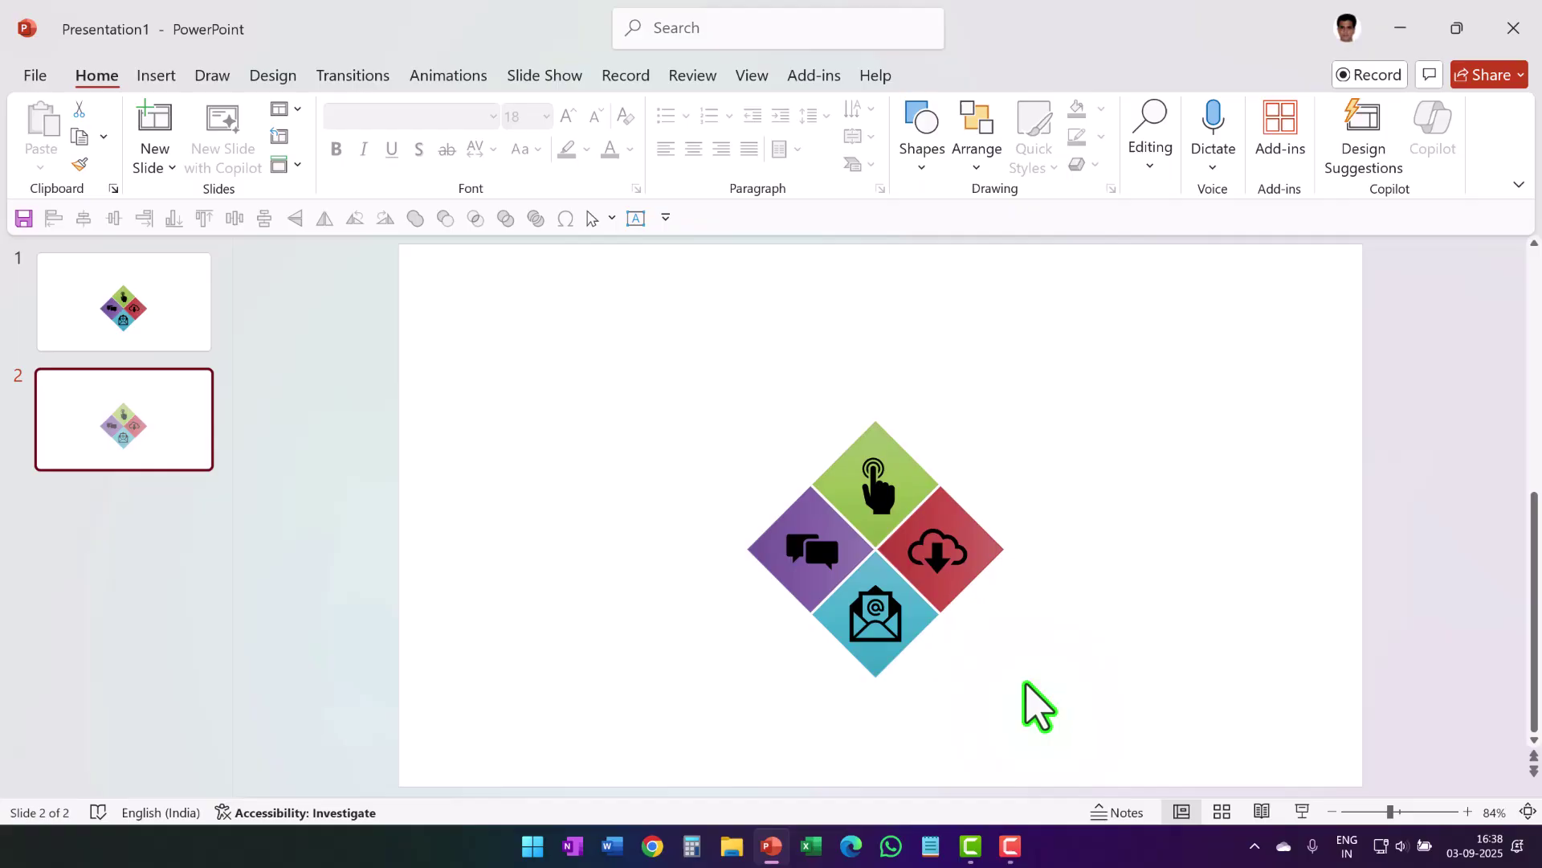
click(912, 474)
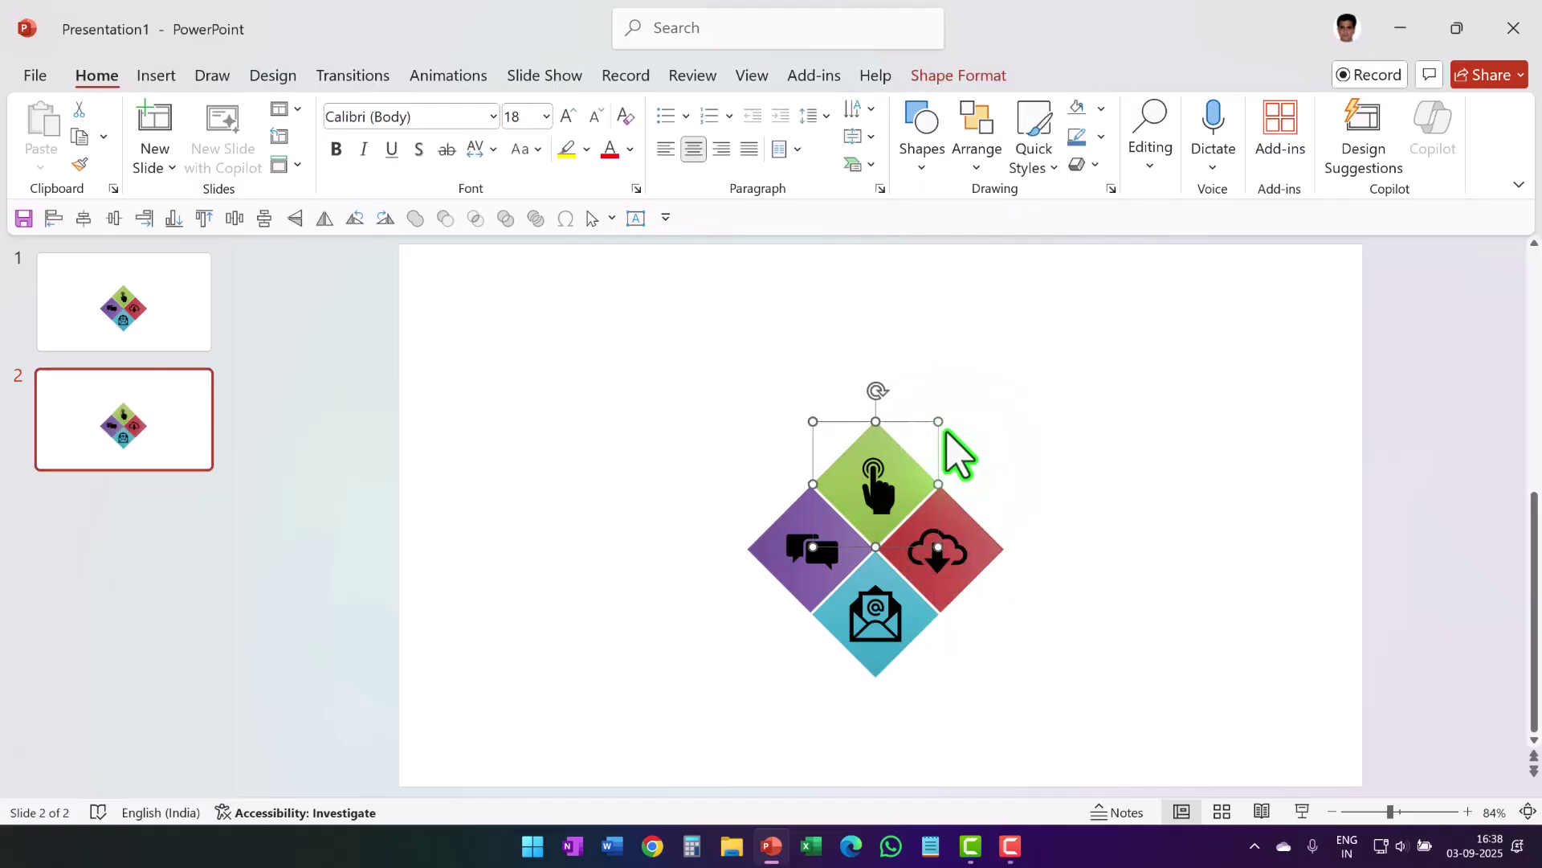
drag(937, 422, 1031, 327)
- Set the green diamond to 8 cm height and width and move it above the other three
click(966, 80)
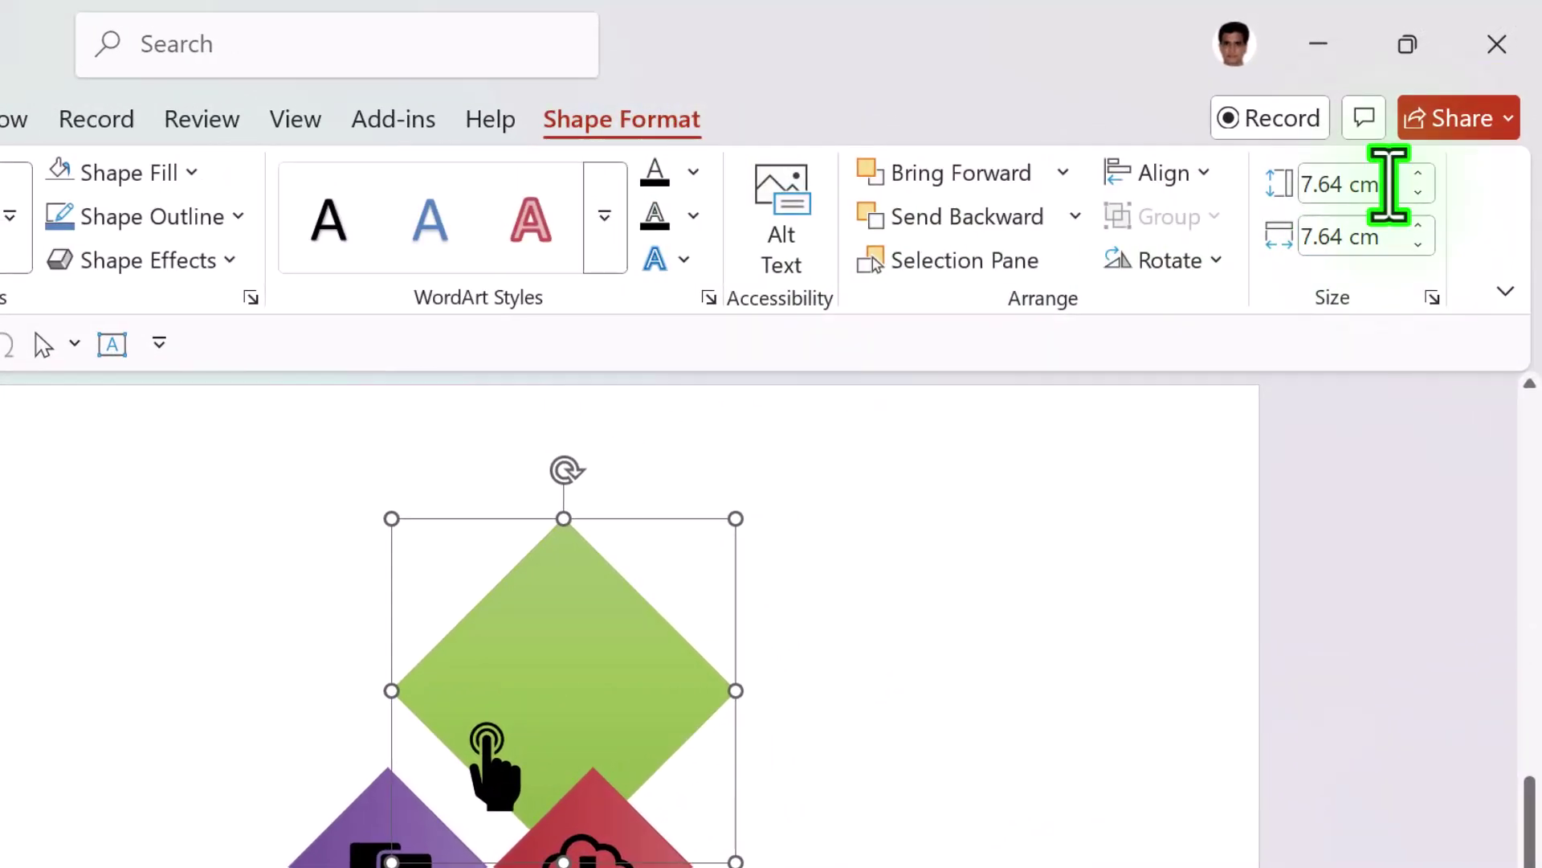
click(1443, 122)
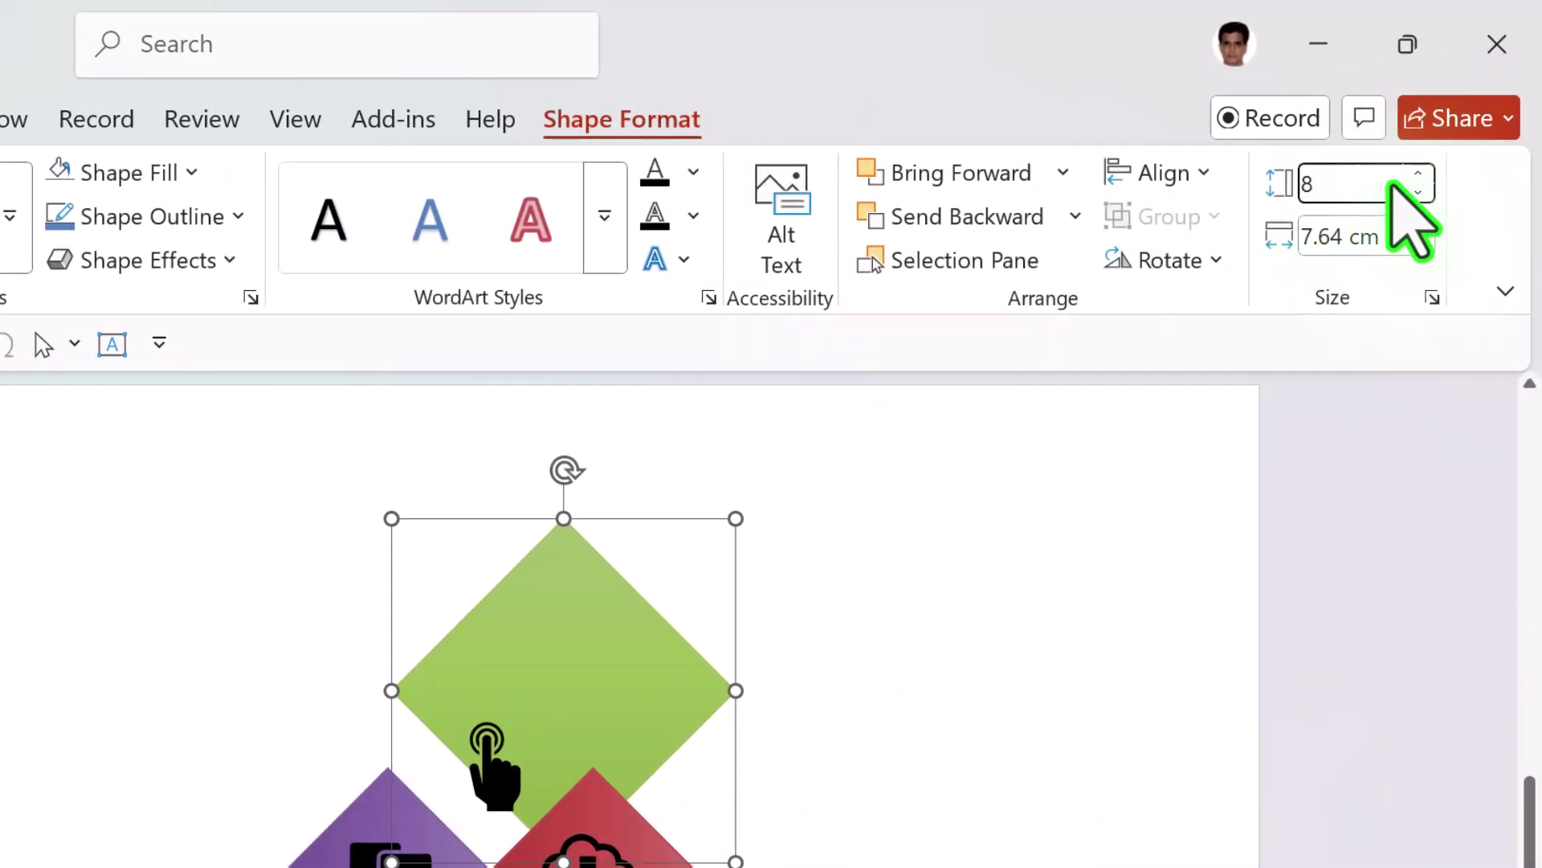
text(8)
click(1392, 241)
text(8)
key(Return)
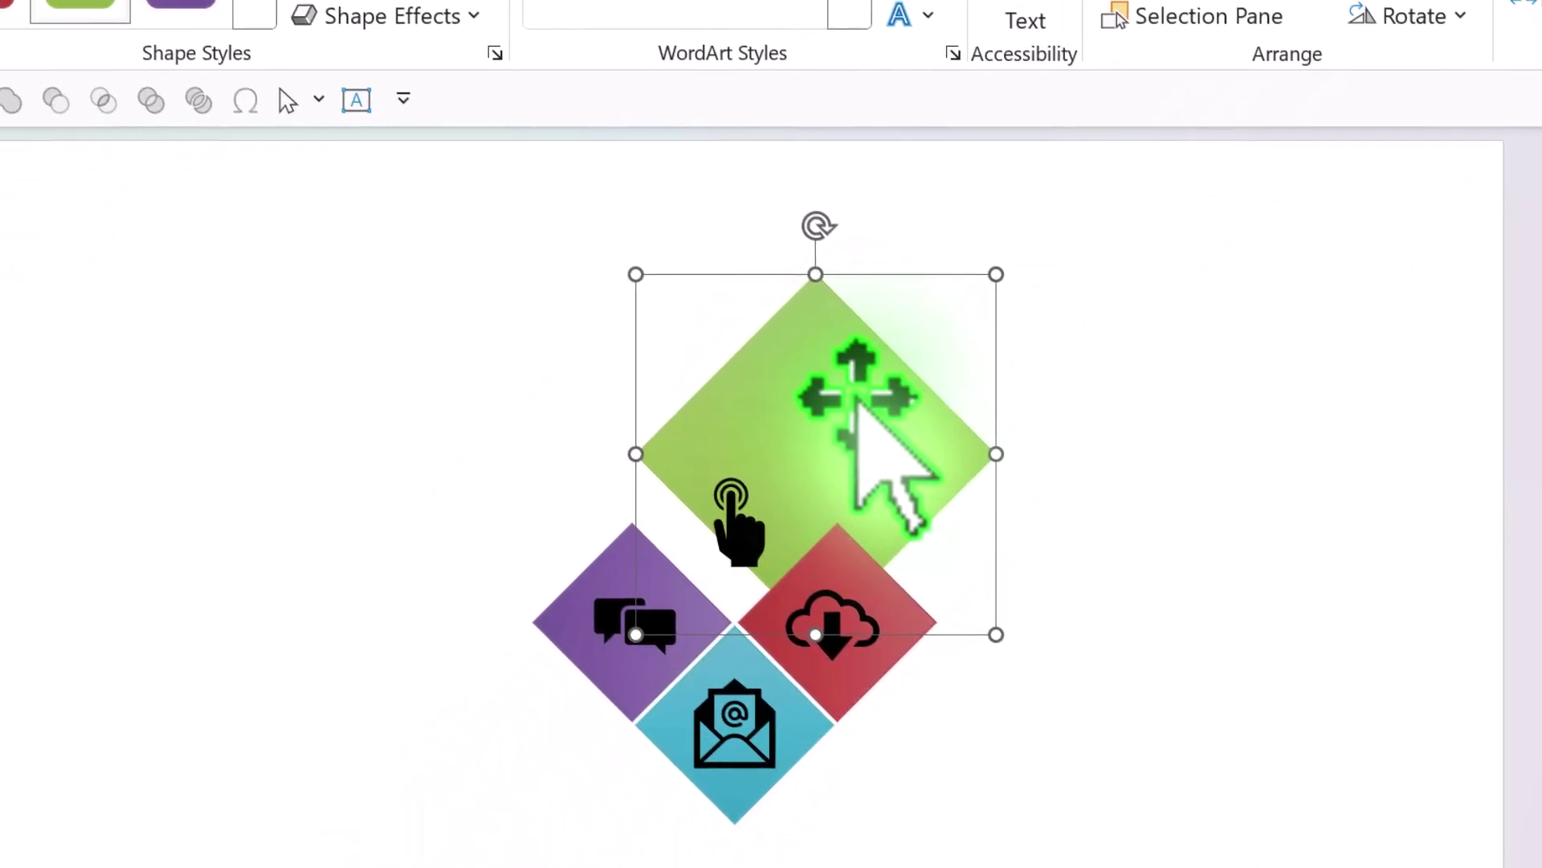
drag(855, 400, 780, 374)
drag(850, 303, 850, 304)
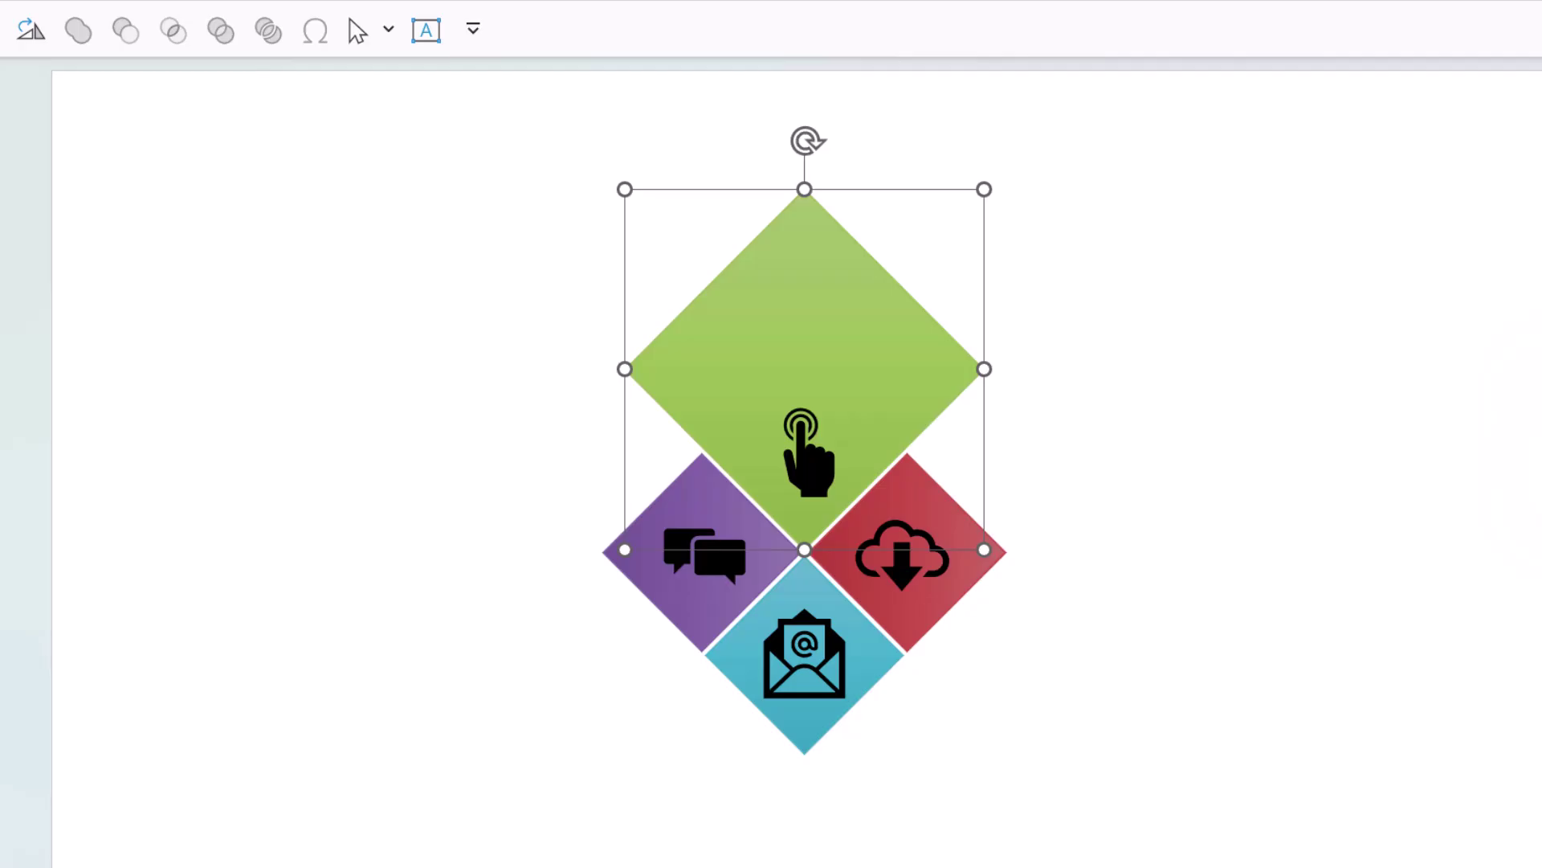
key(Escape)
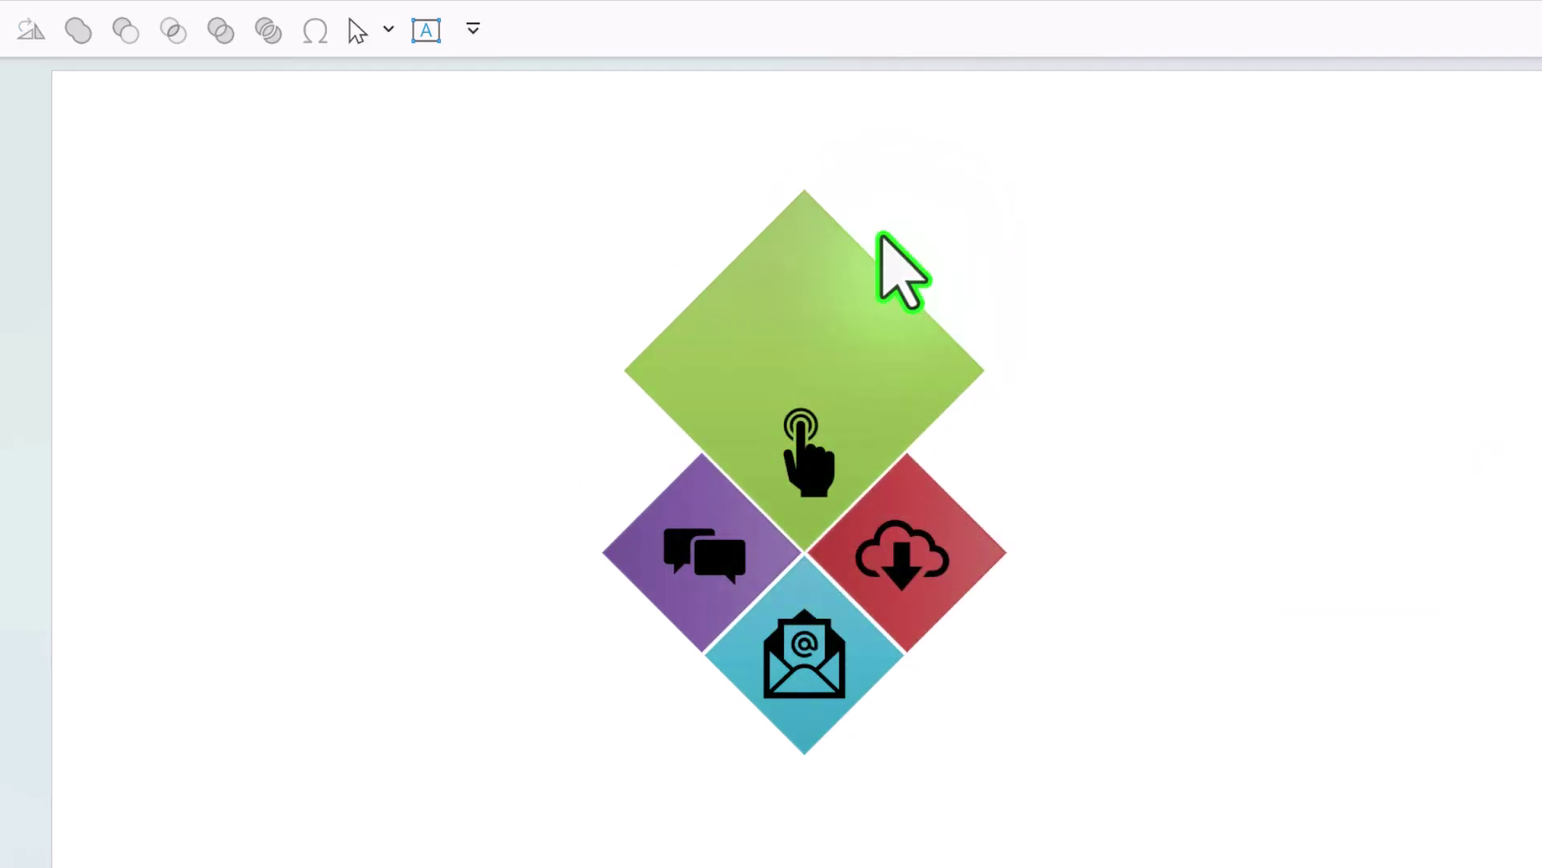
- Raise the hand icon and add a centred two-line Tw Cen MT Condensed Extra Bold 32 subtitle
click(840, 491)
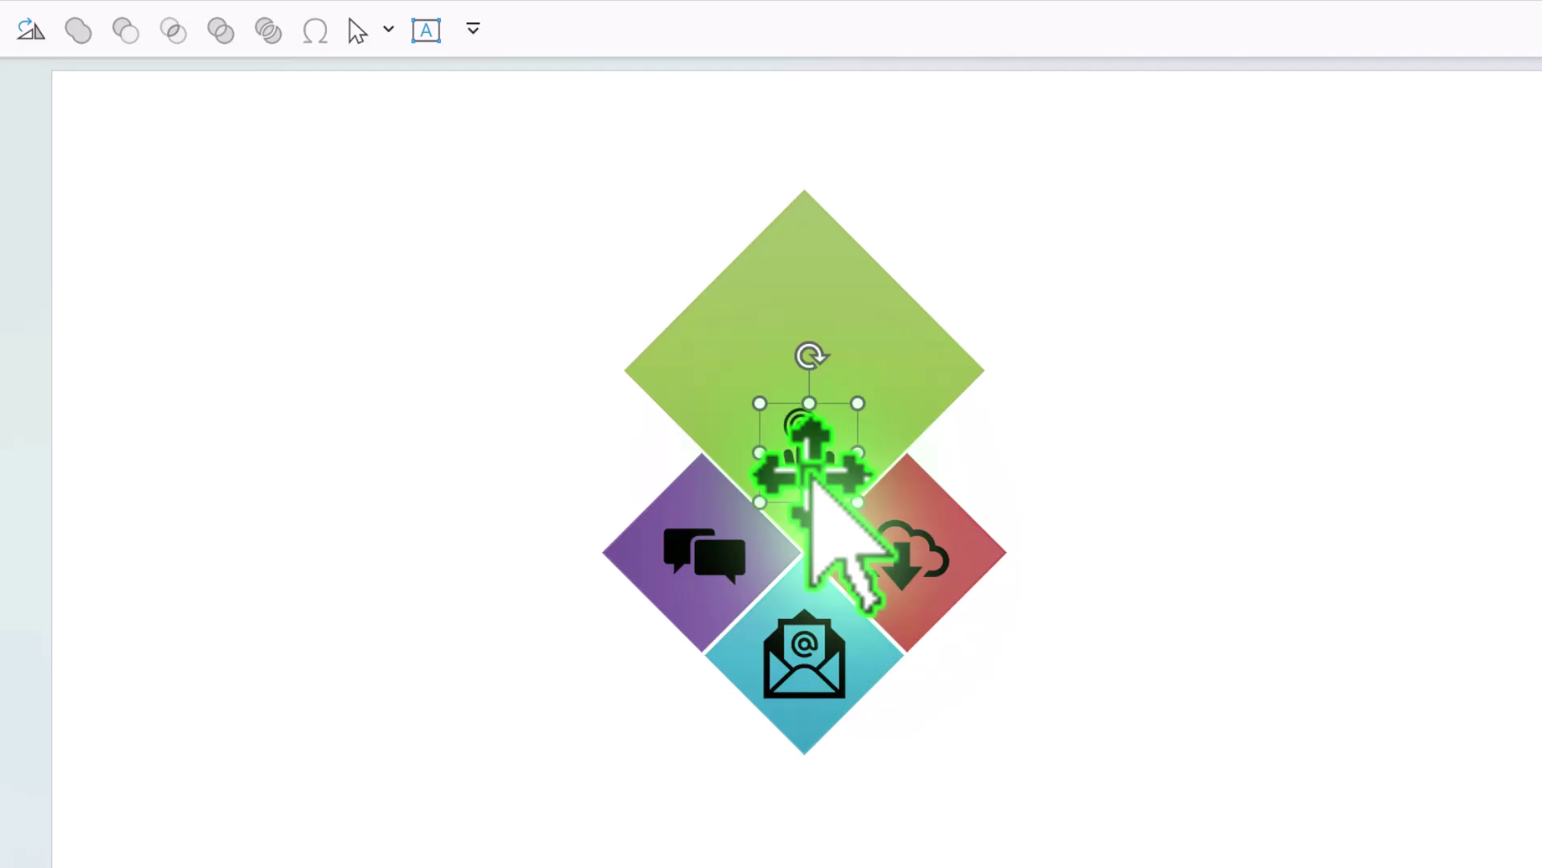
drag(816, 466, 817, 307)
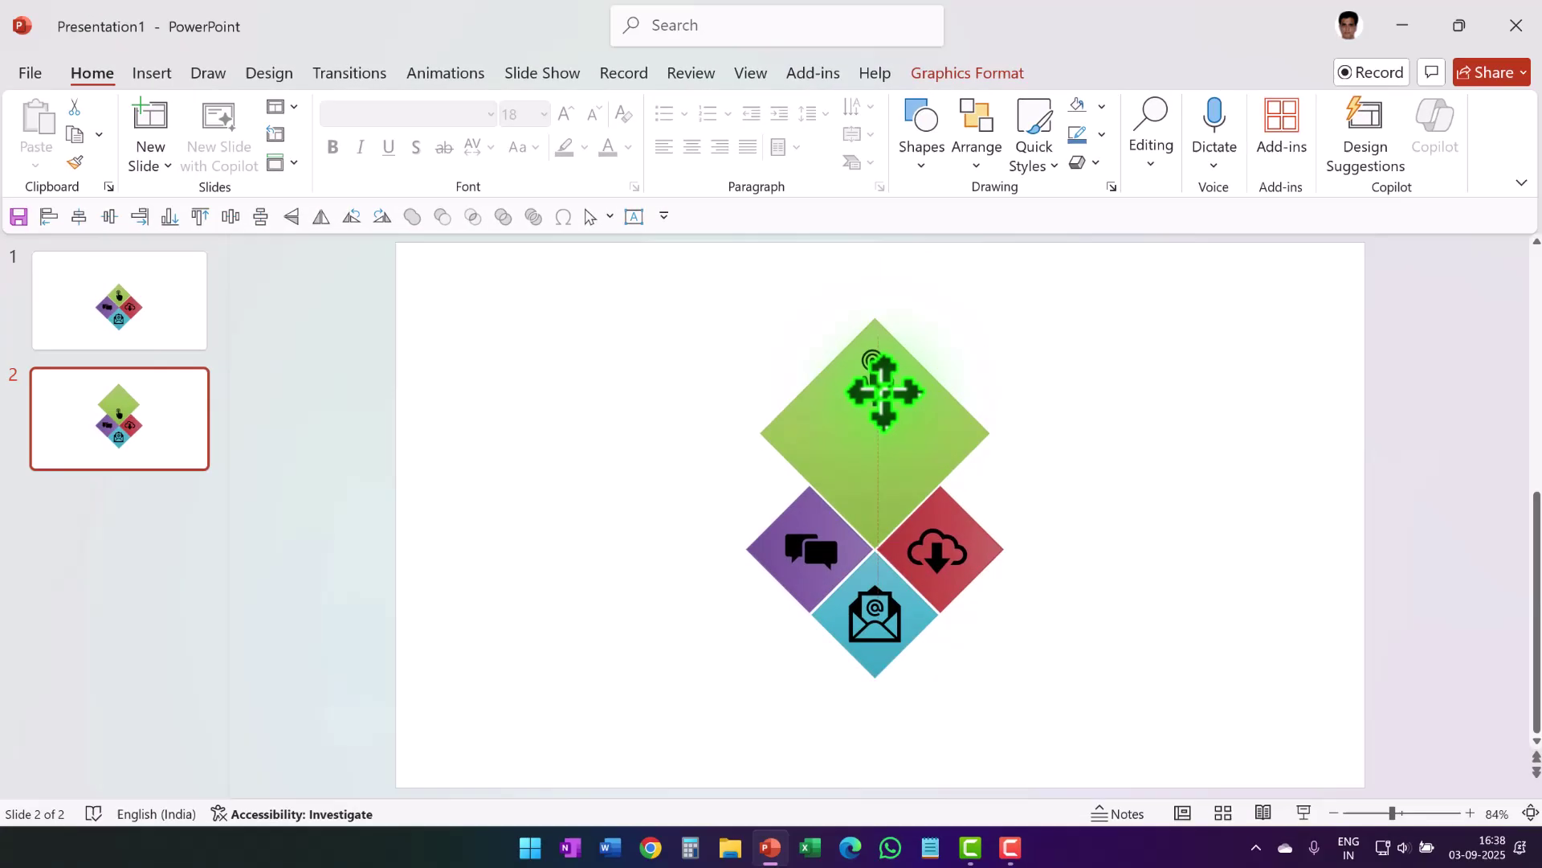
click(405, 210)
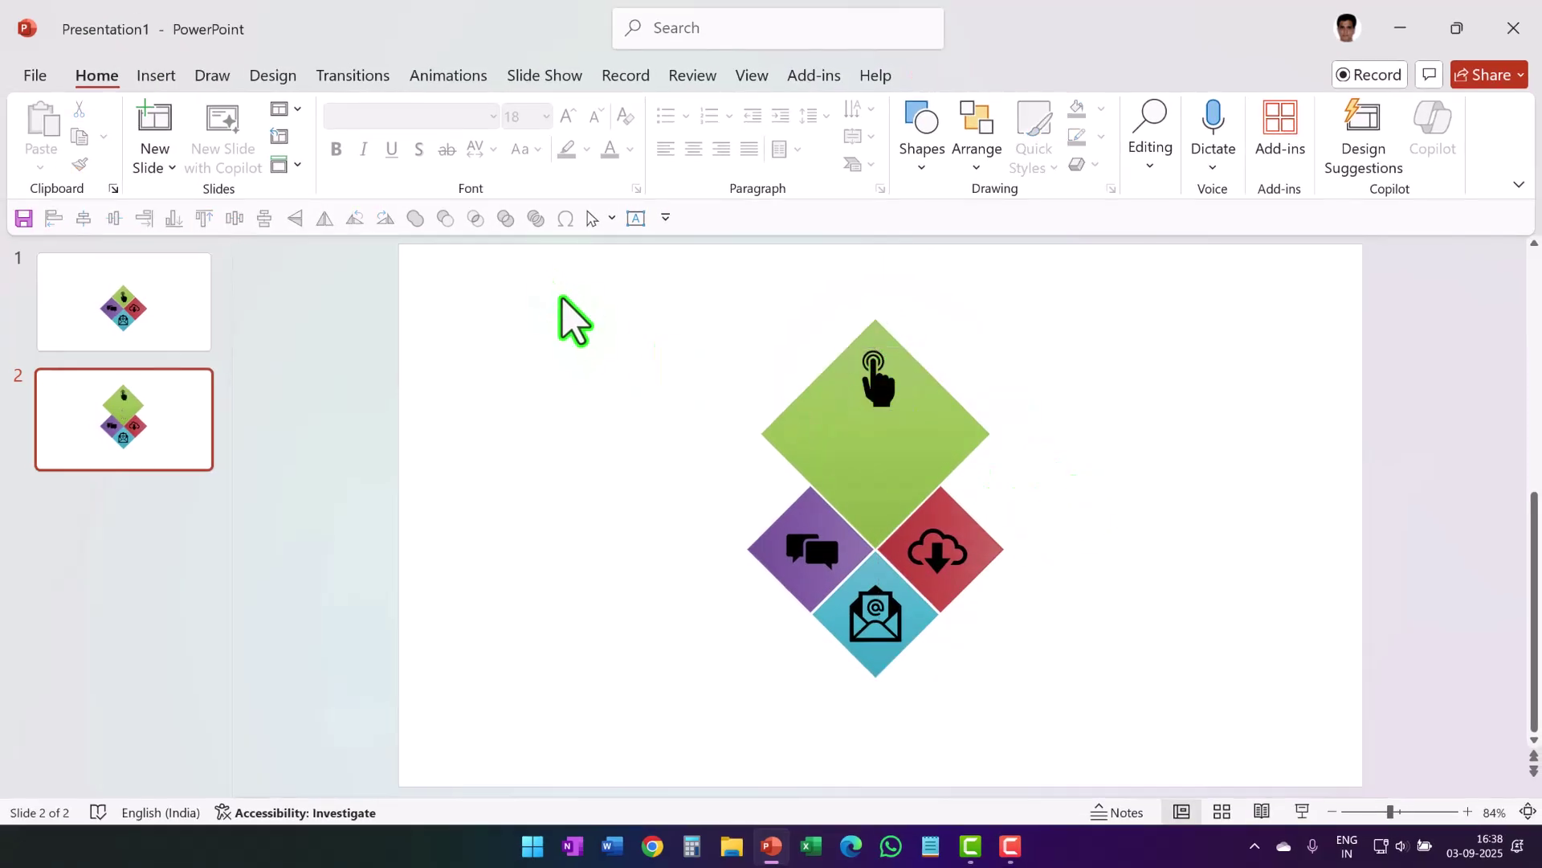
click(634, 217)
click(493, 116)
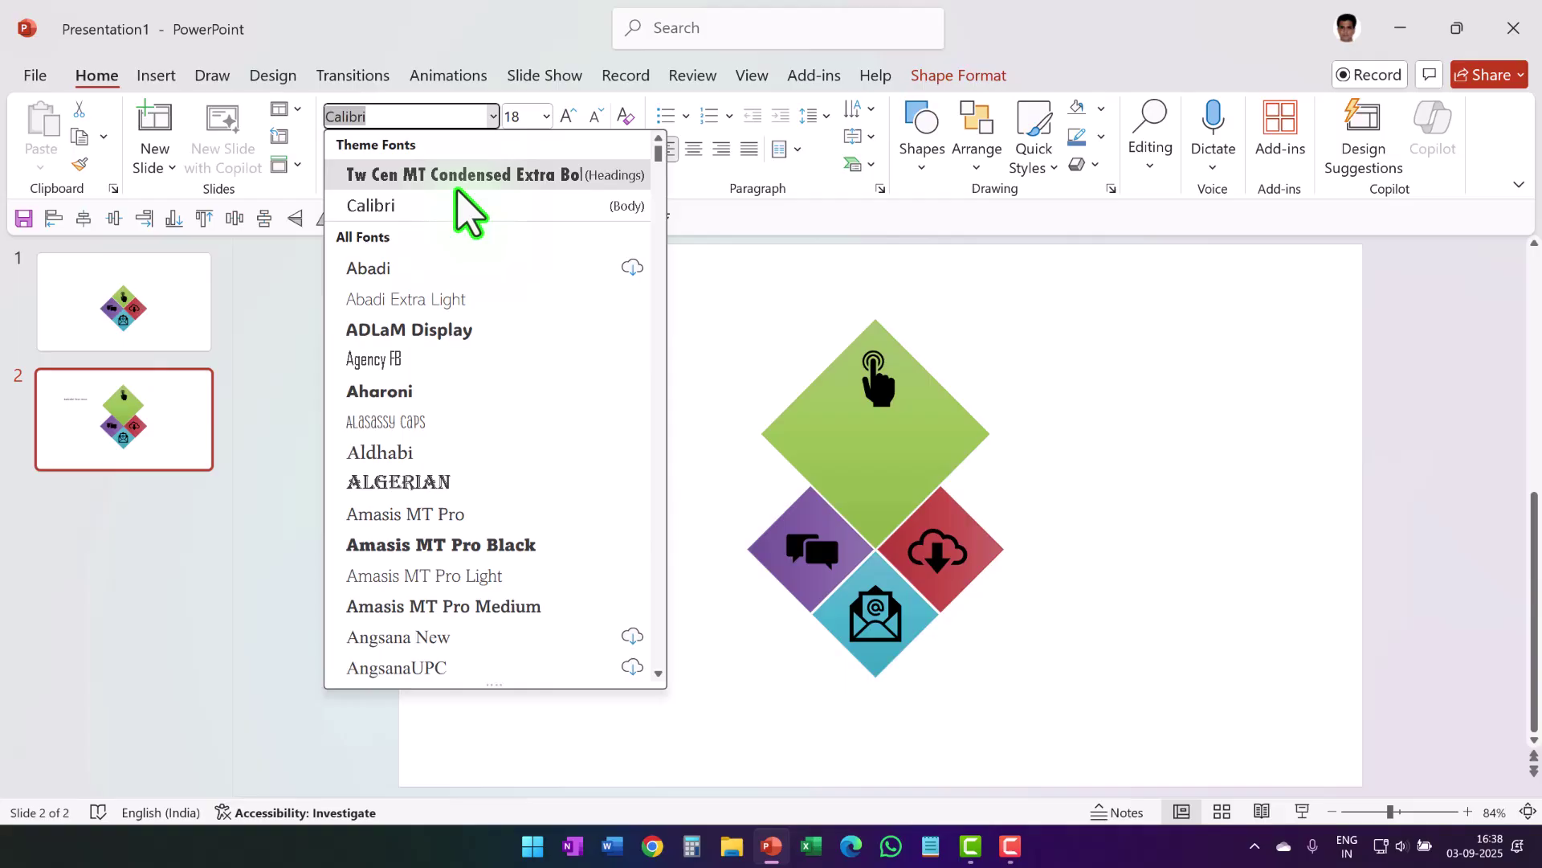
click(456, 176)
click(568, 116)
click(568, 116)
click(568, 117)
click(567, 117)
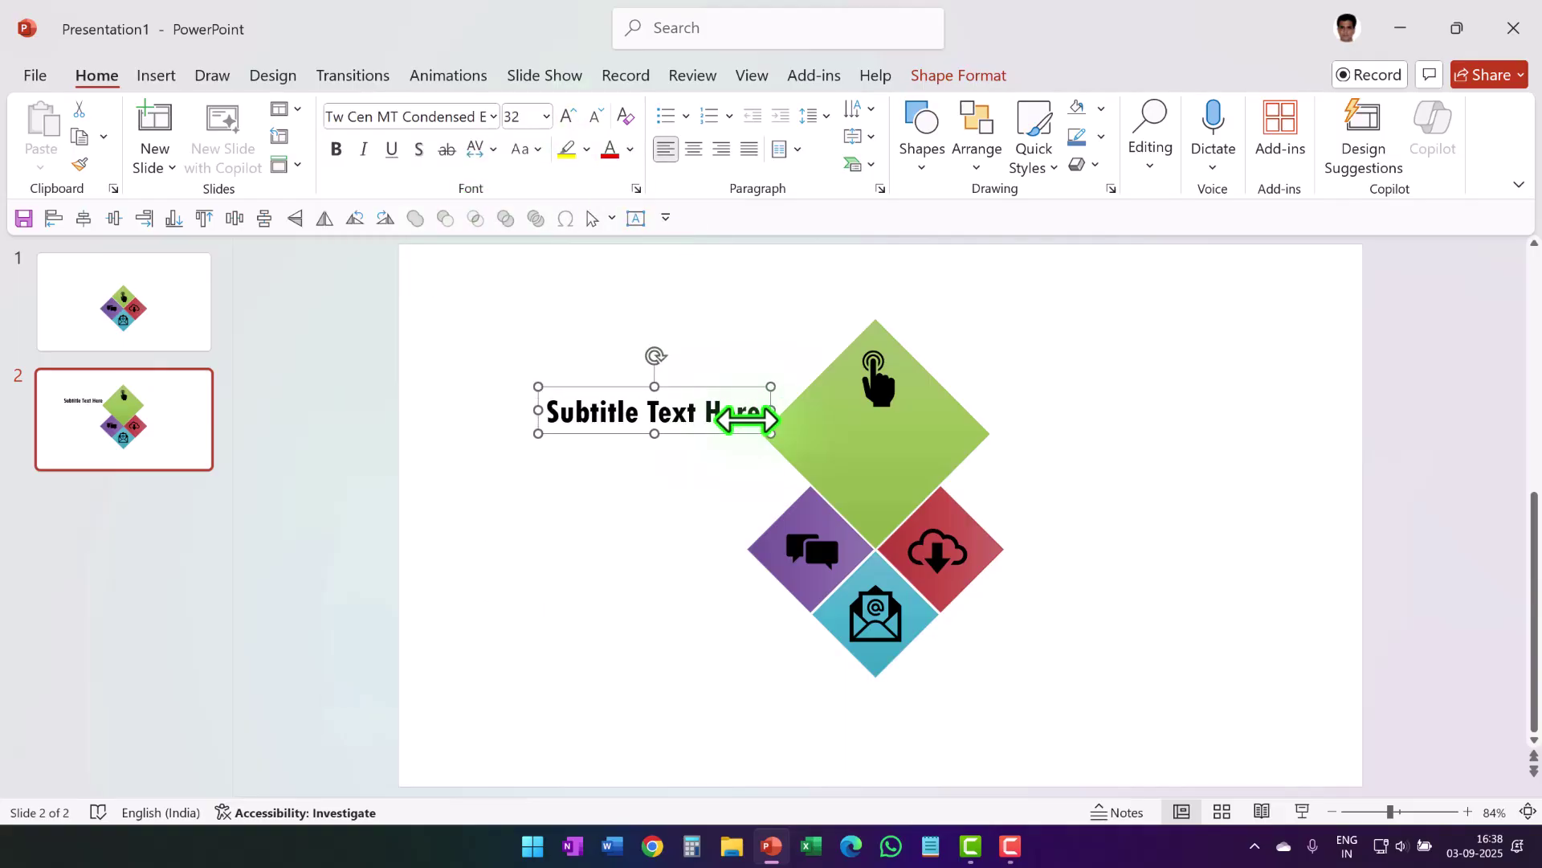
drag(746, 420, 924, 414)
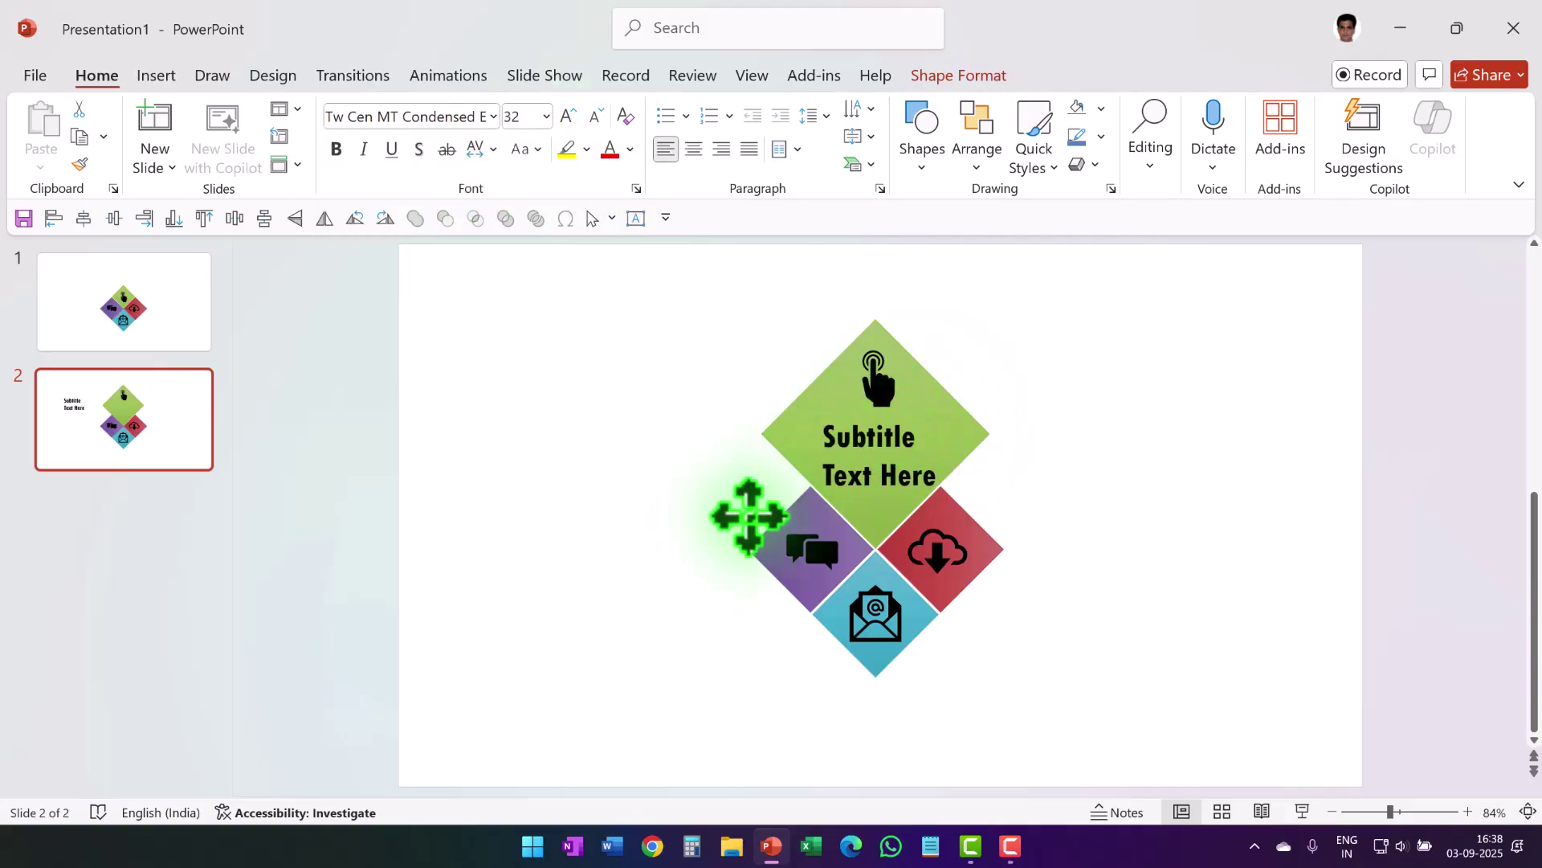
click(694, 149)
click(1071, 494)
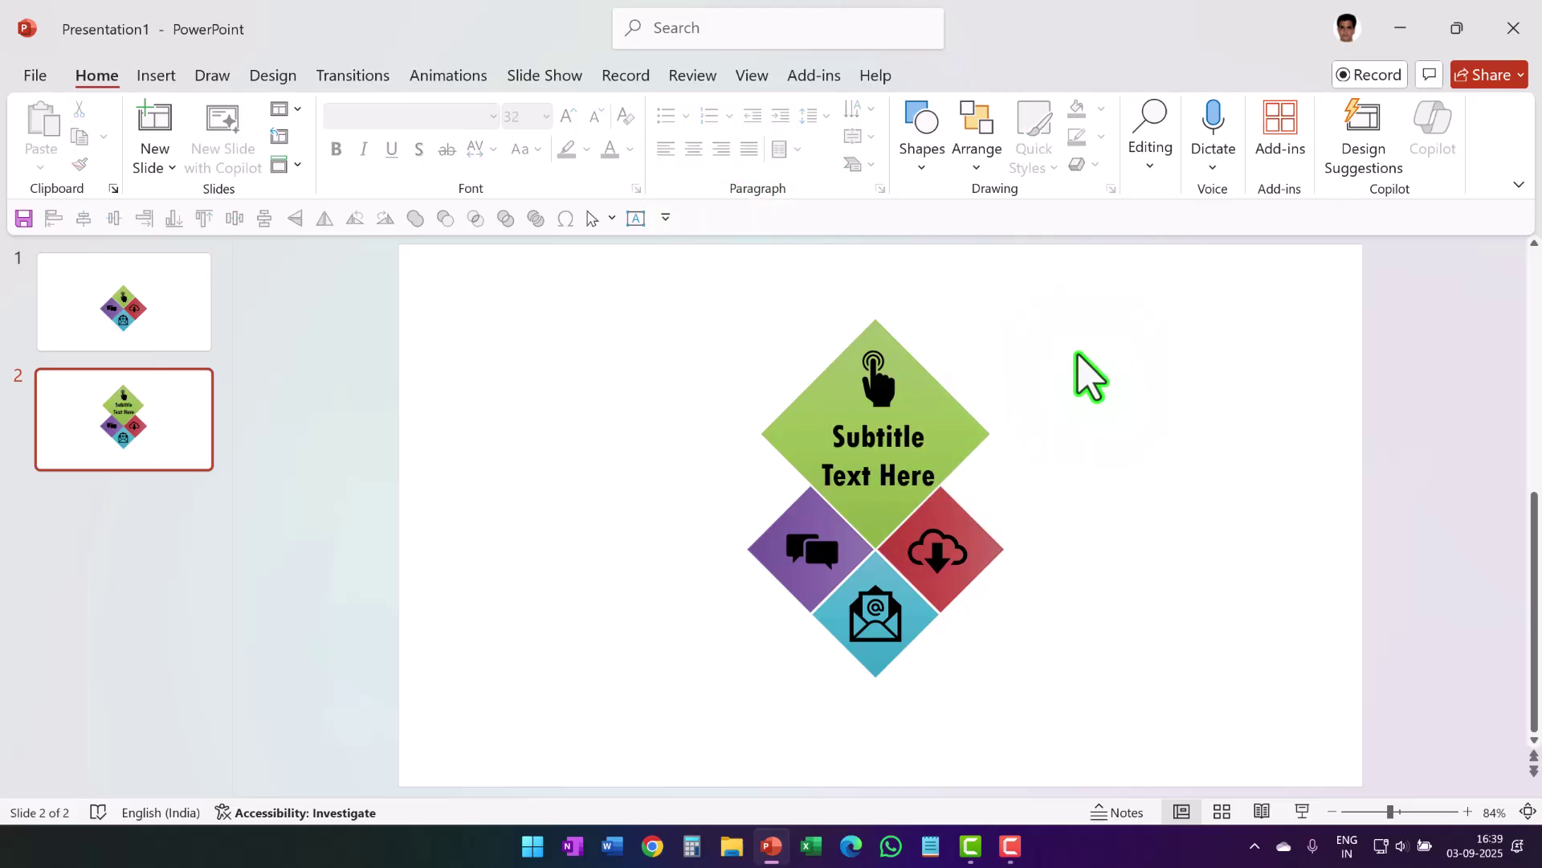
- Paste the sample description text box beside the green diamond
key(ctrl+v)
mouse_move(1136, 344)
mouse_down()
mouse_move(1112, 331)
mouse_move(1126, 321)
mouse_up()
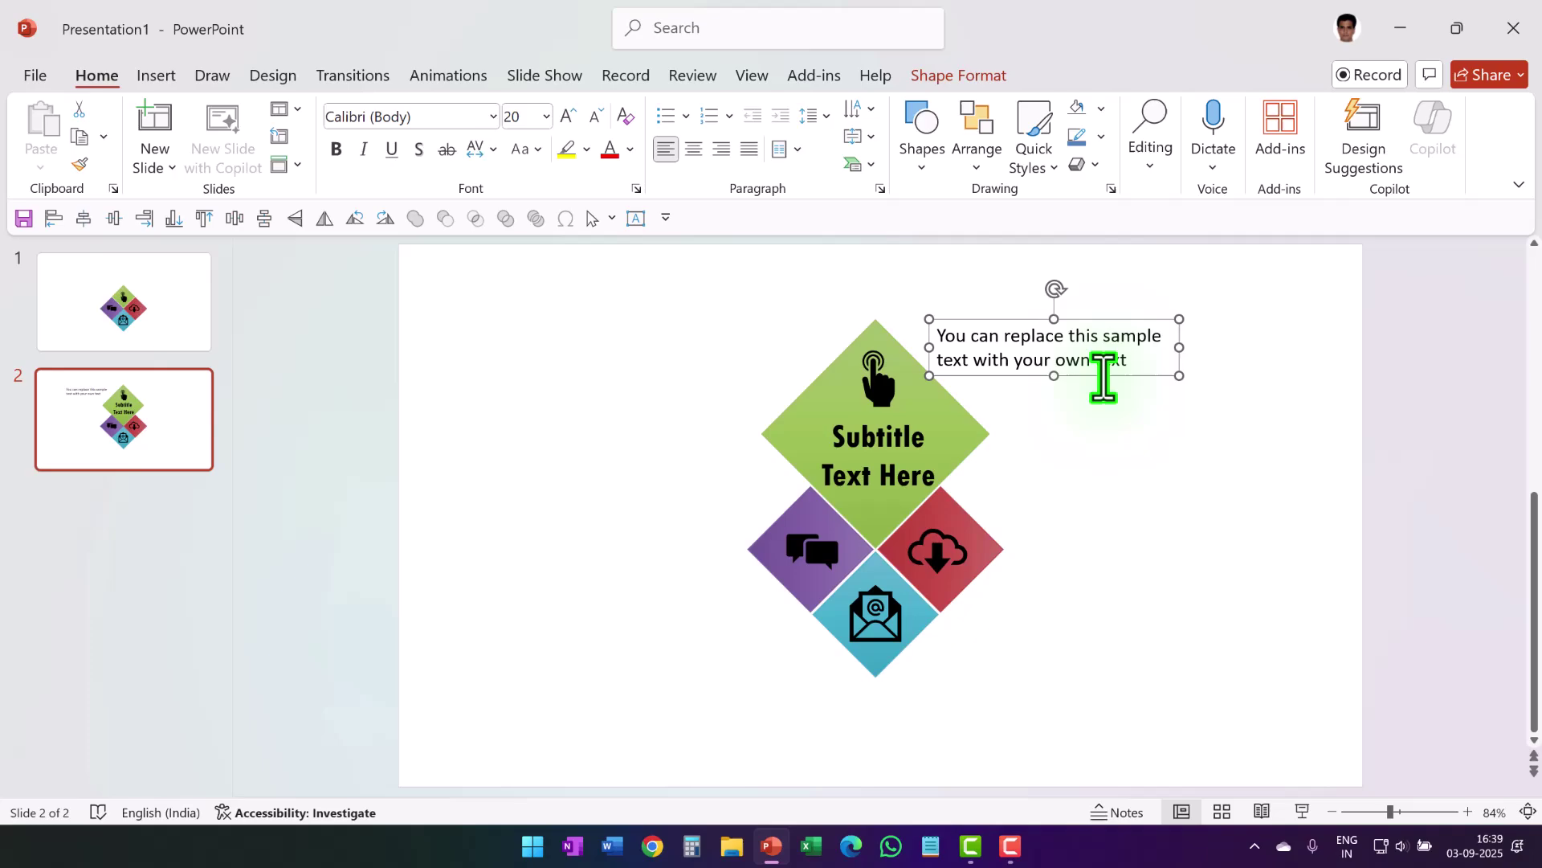
click(1081, 557)
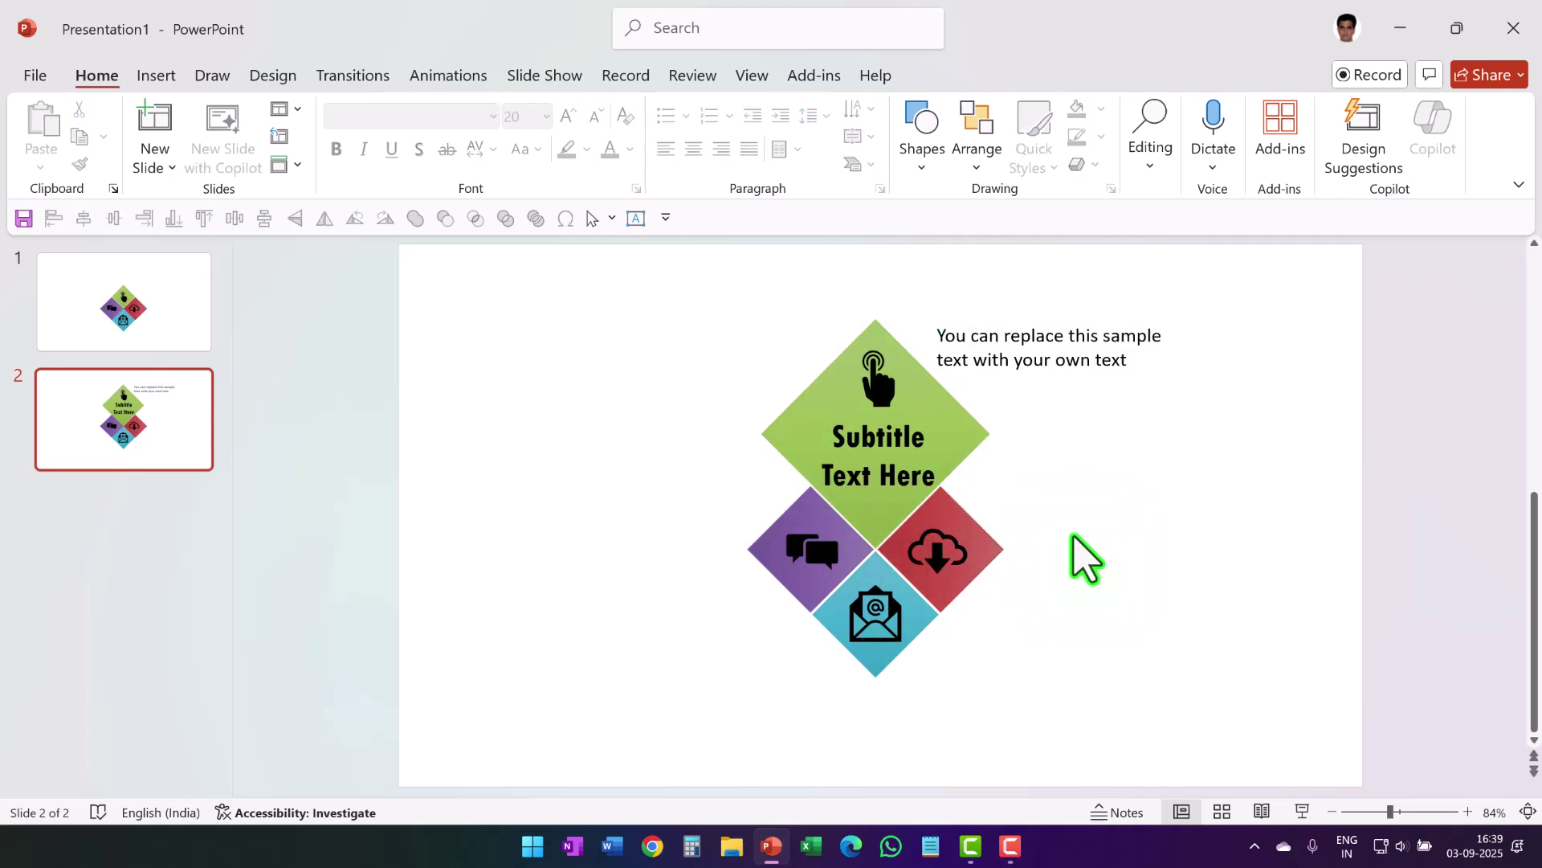
- Duplicate slide 2 as slide 3 and delete its green diamond, hand icon and subtitle
right_click(112, 409)
click(197, 533)
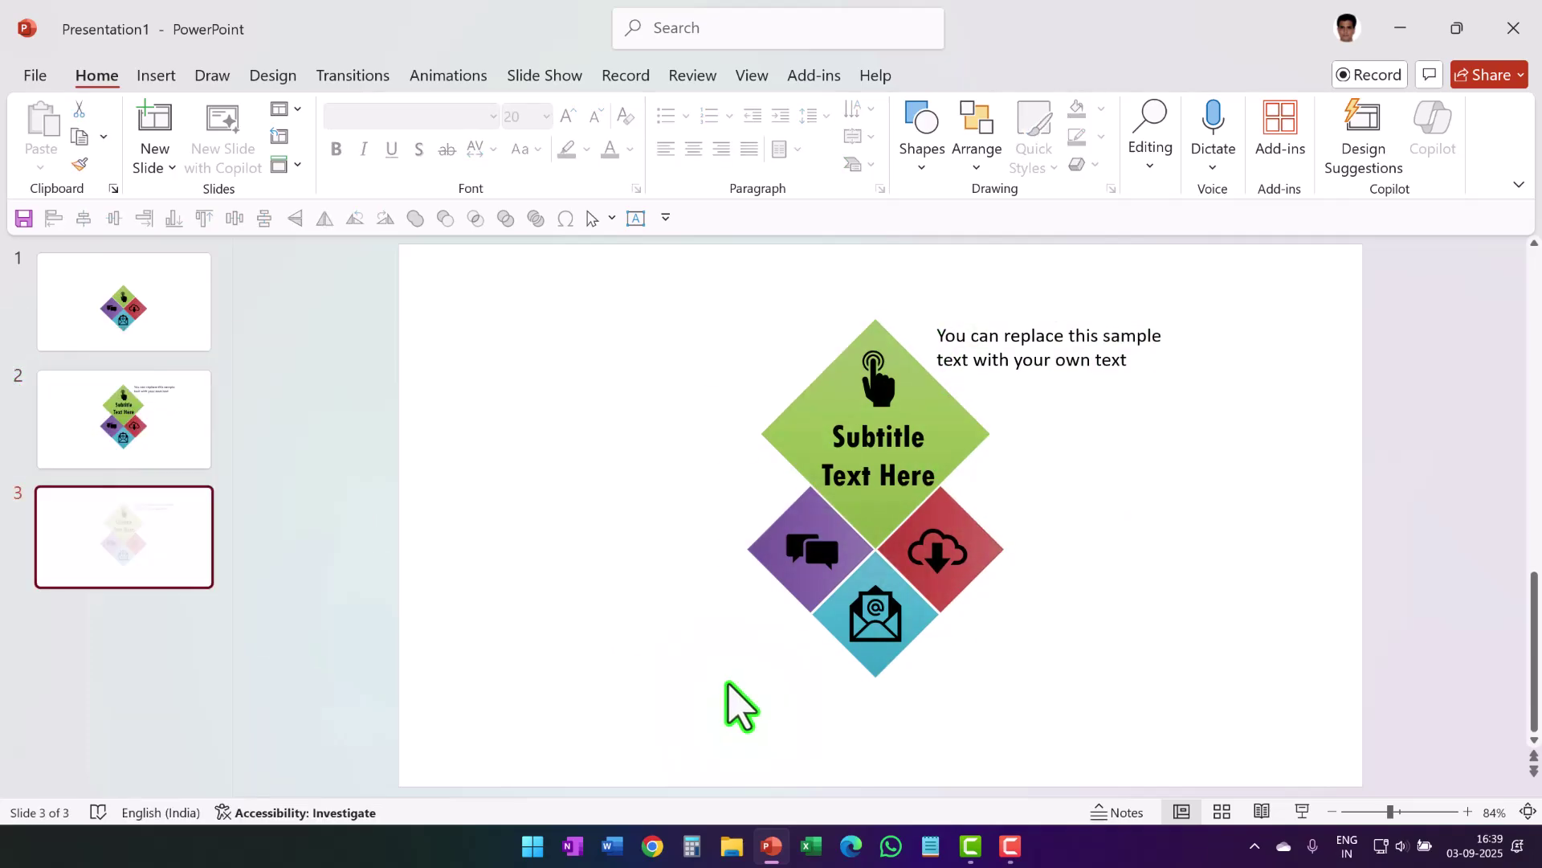
click(915, 478)
click(905, 454)
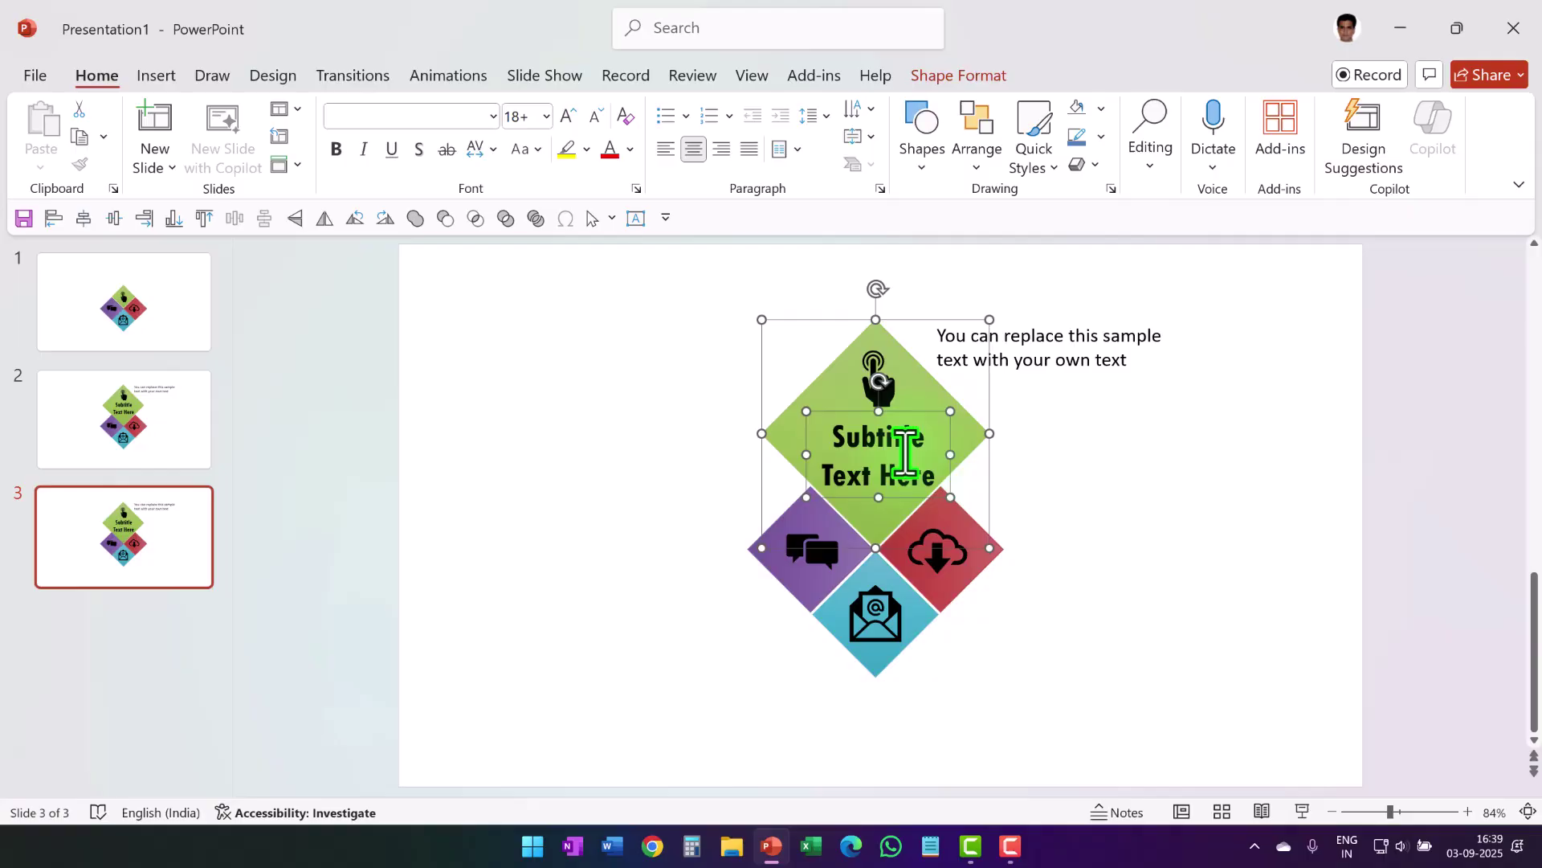
shift+click(894, 372)
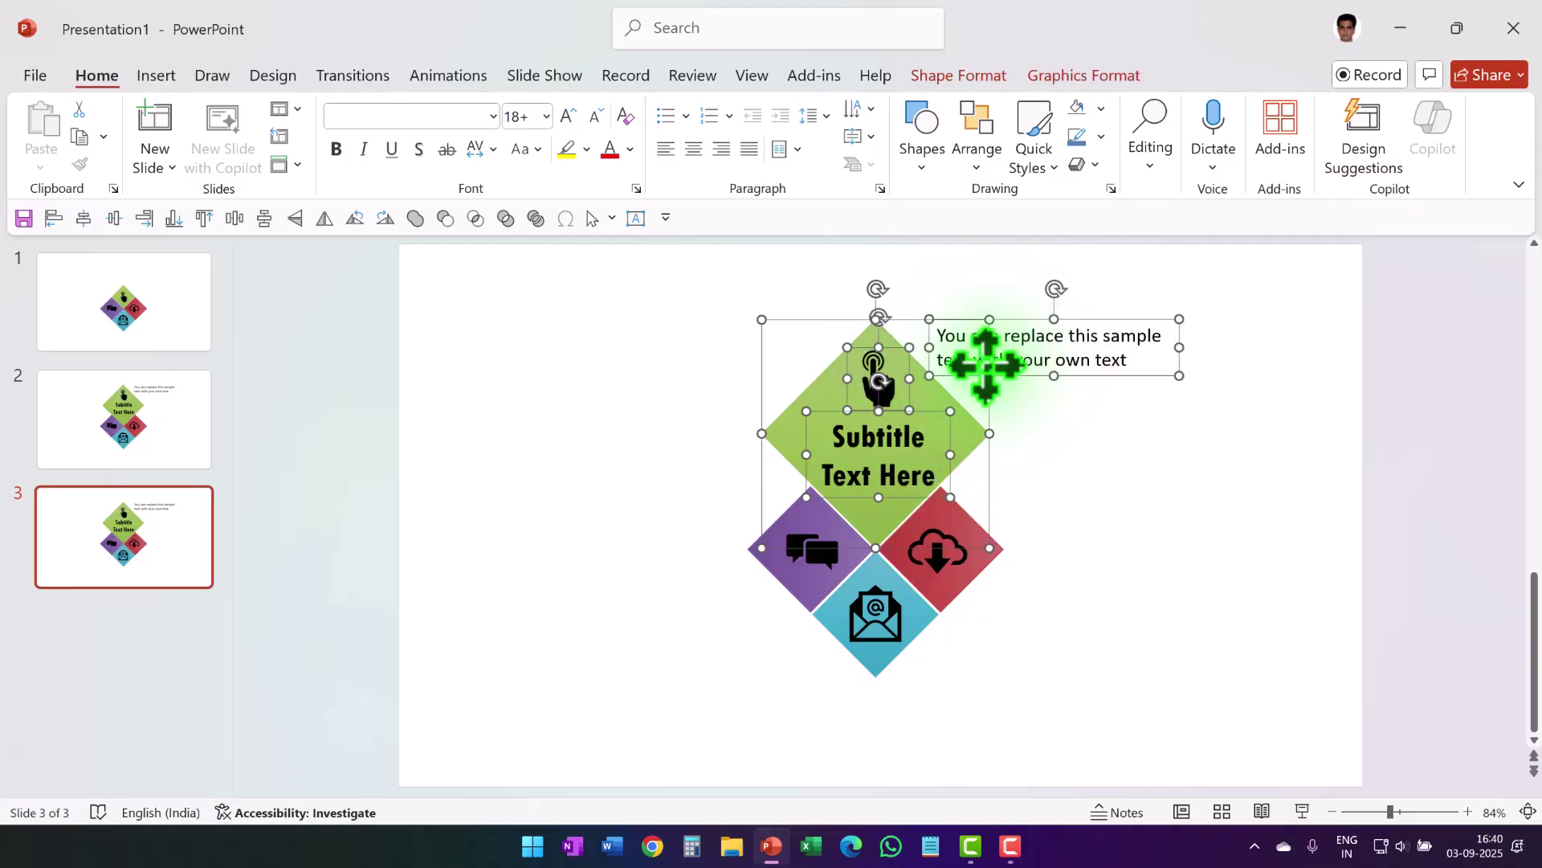
key(Delete)
- Copy the small green hand diamond from slide 1 and paste it onto slide 3
click(180, 321)
click(890, 483)
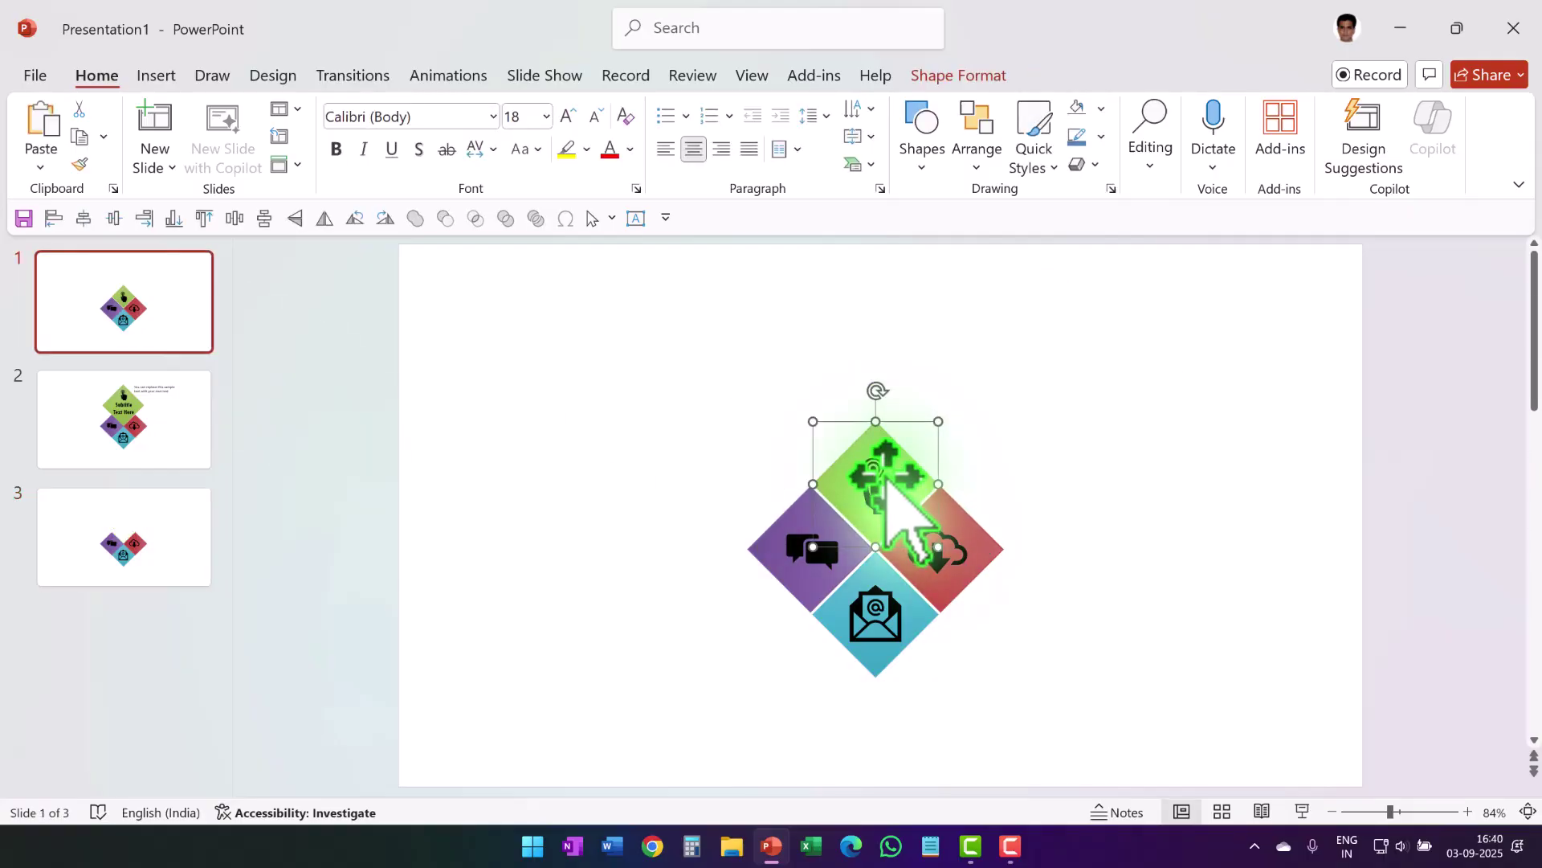
click(884, 514)
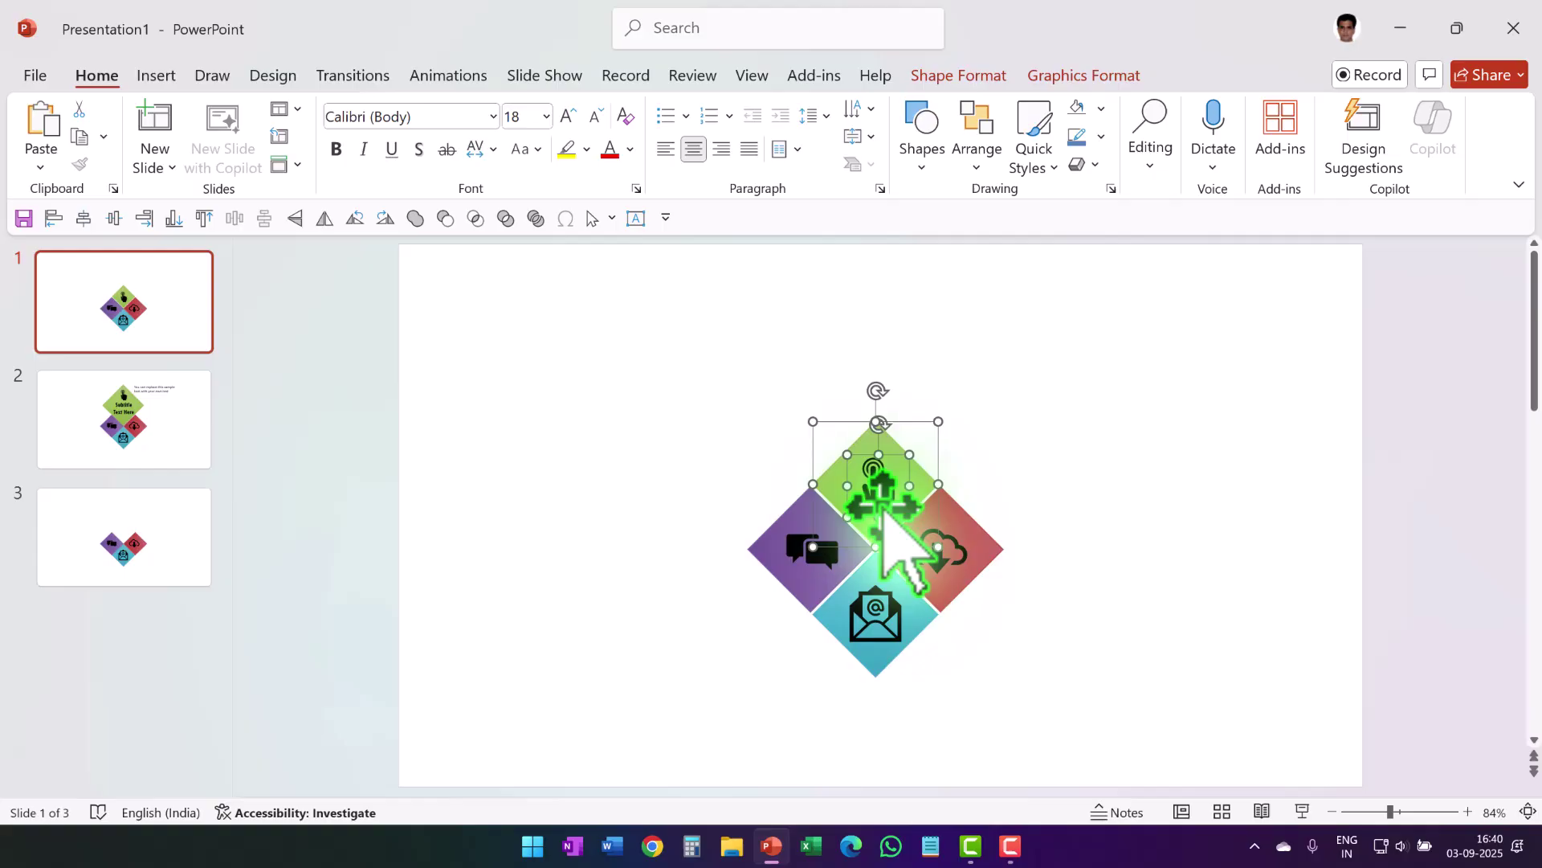
click(181, 551)
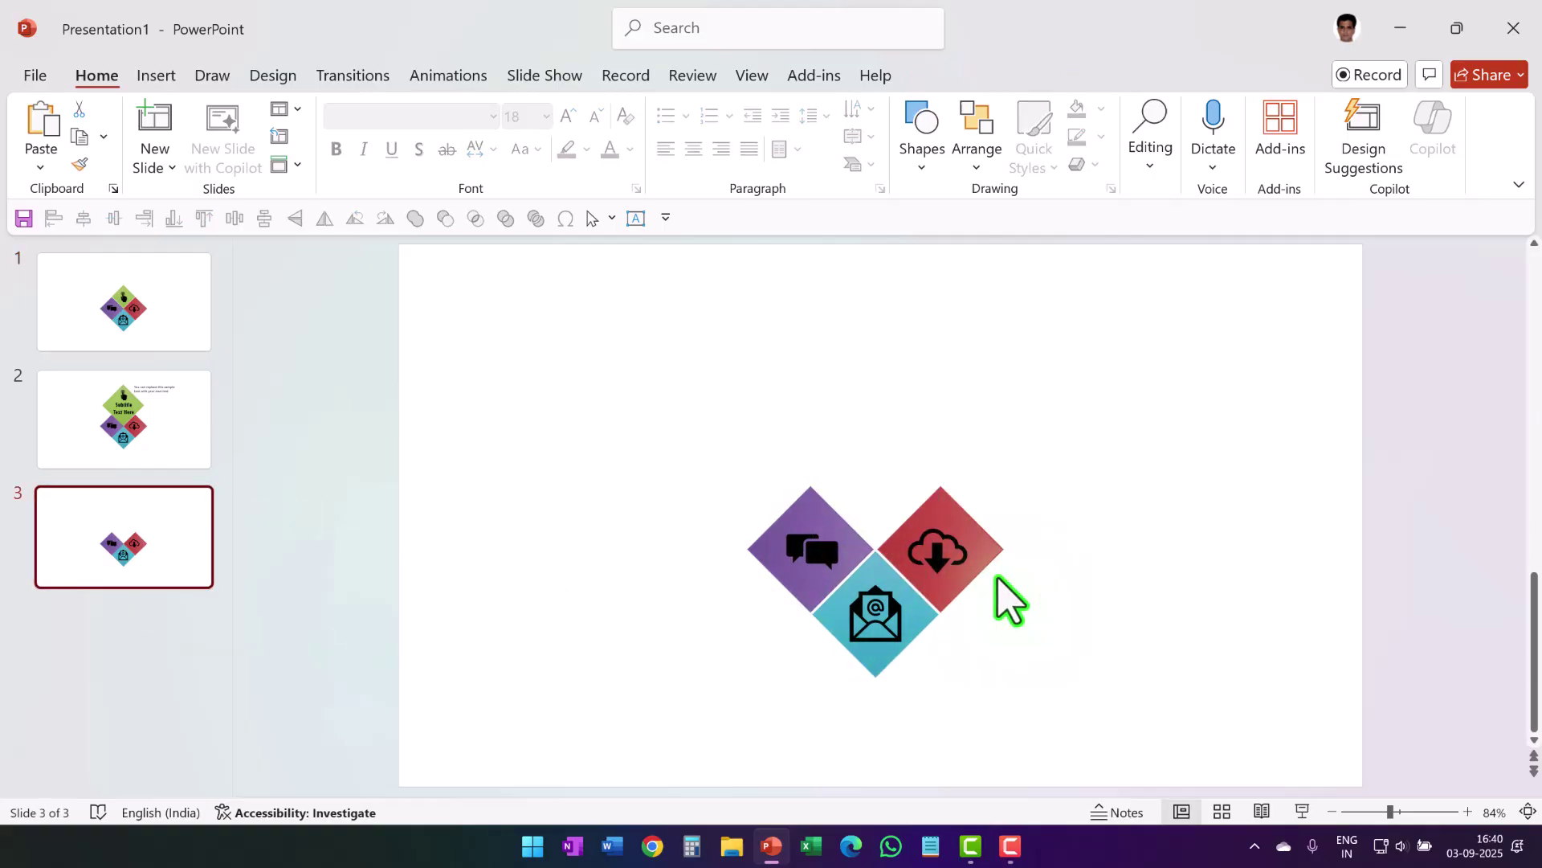
key(ctrl+v)
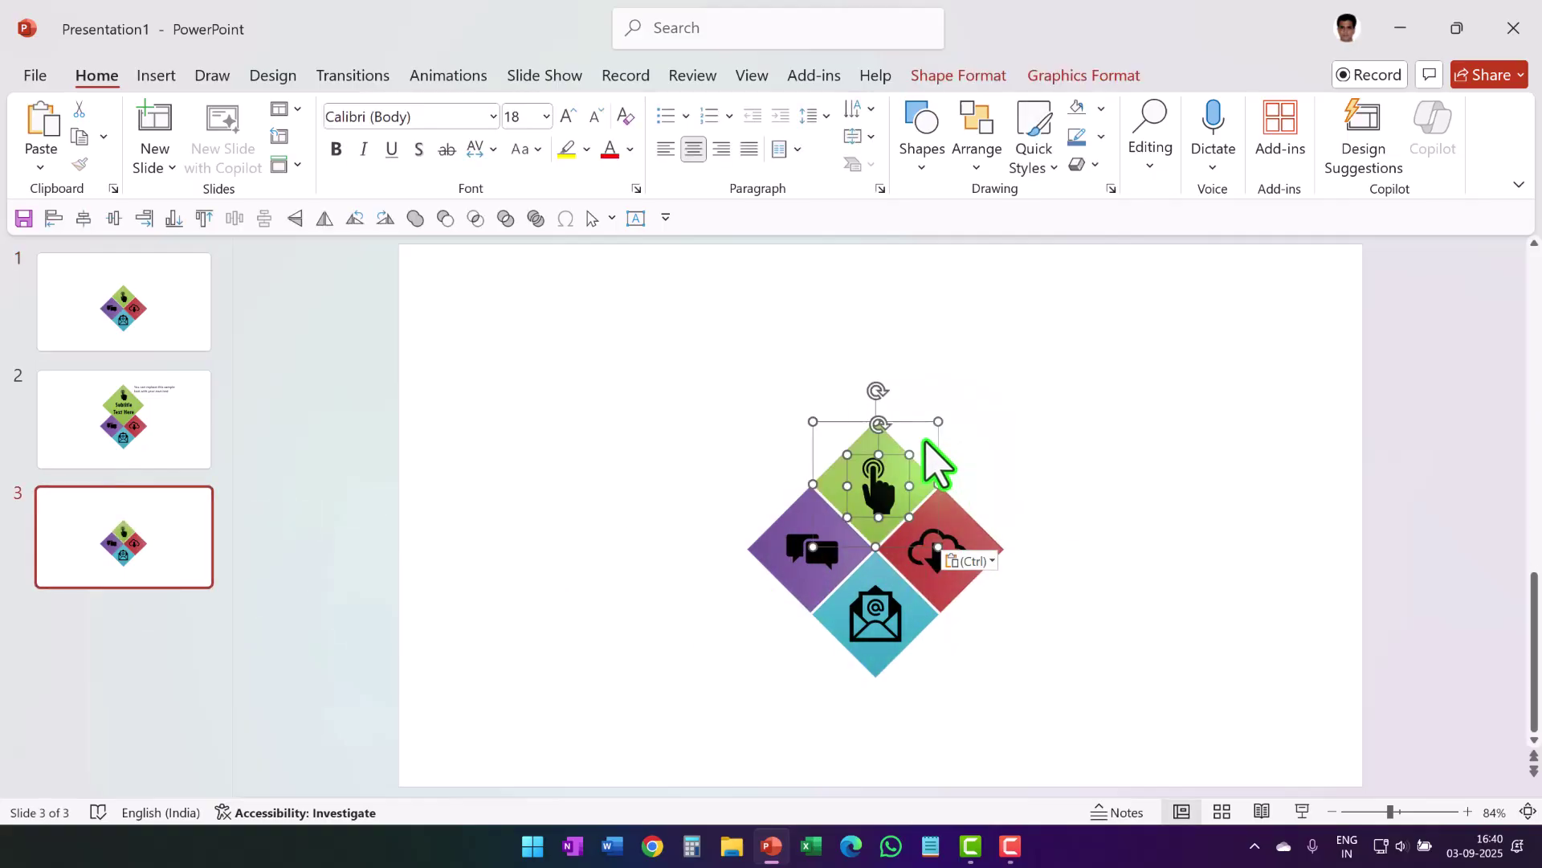
click(1096, 521)
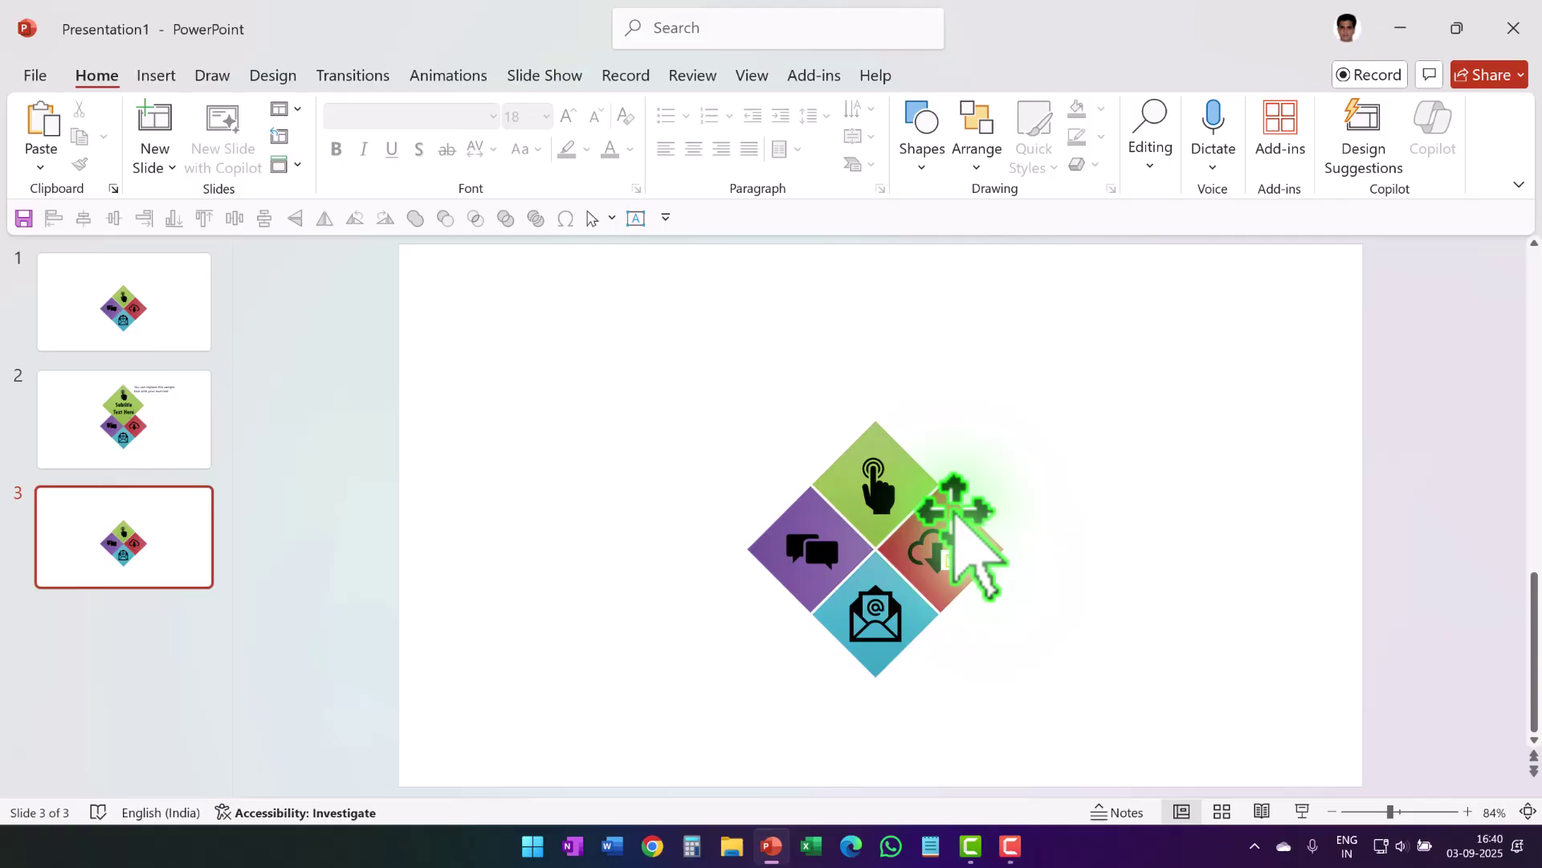
- Resize the red cloud diamond to 8 cm by 8 cm and move it to the right
click(958, 516)
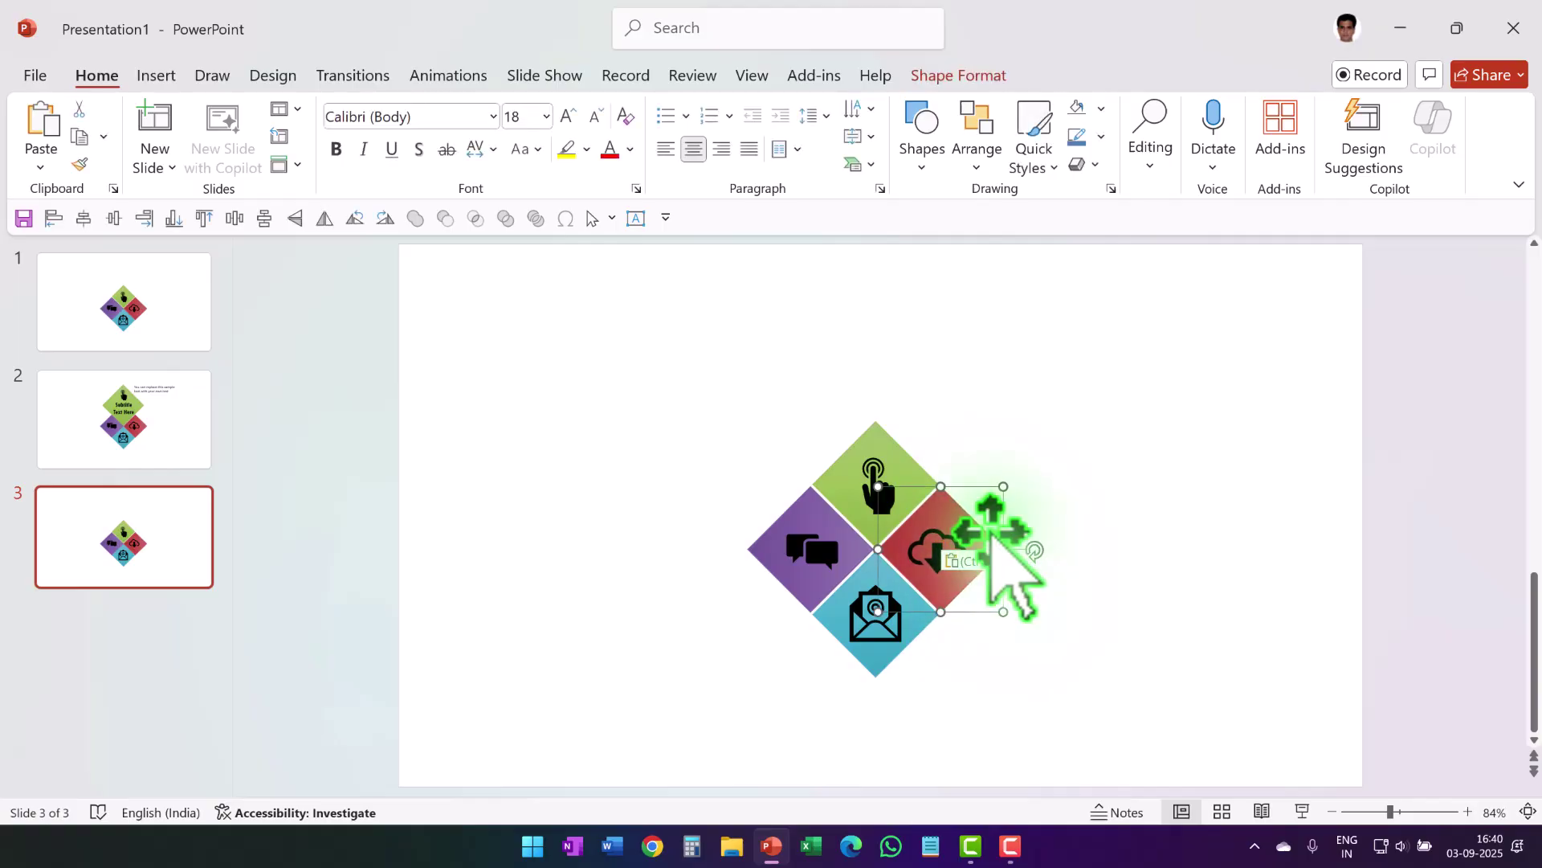
click(993, 75)
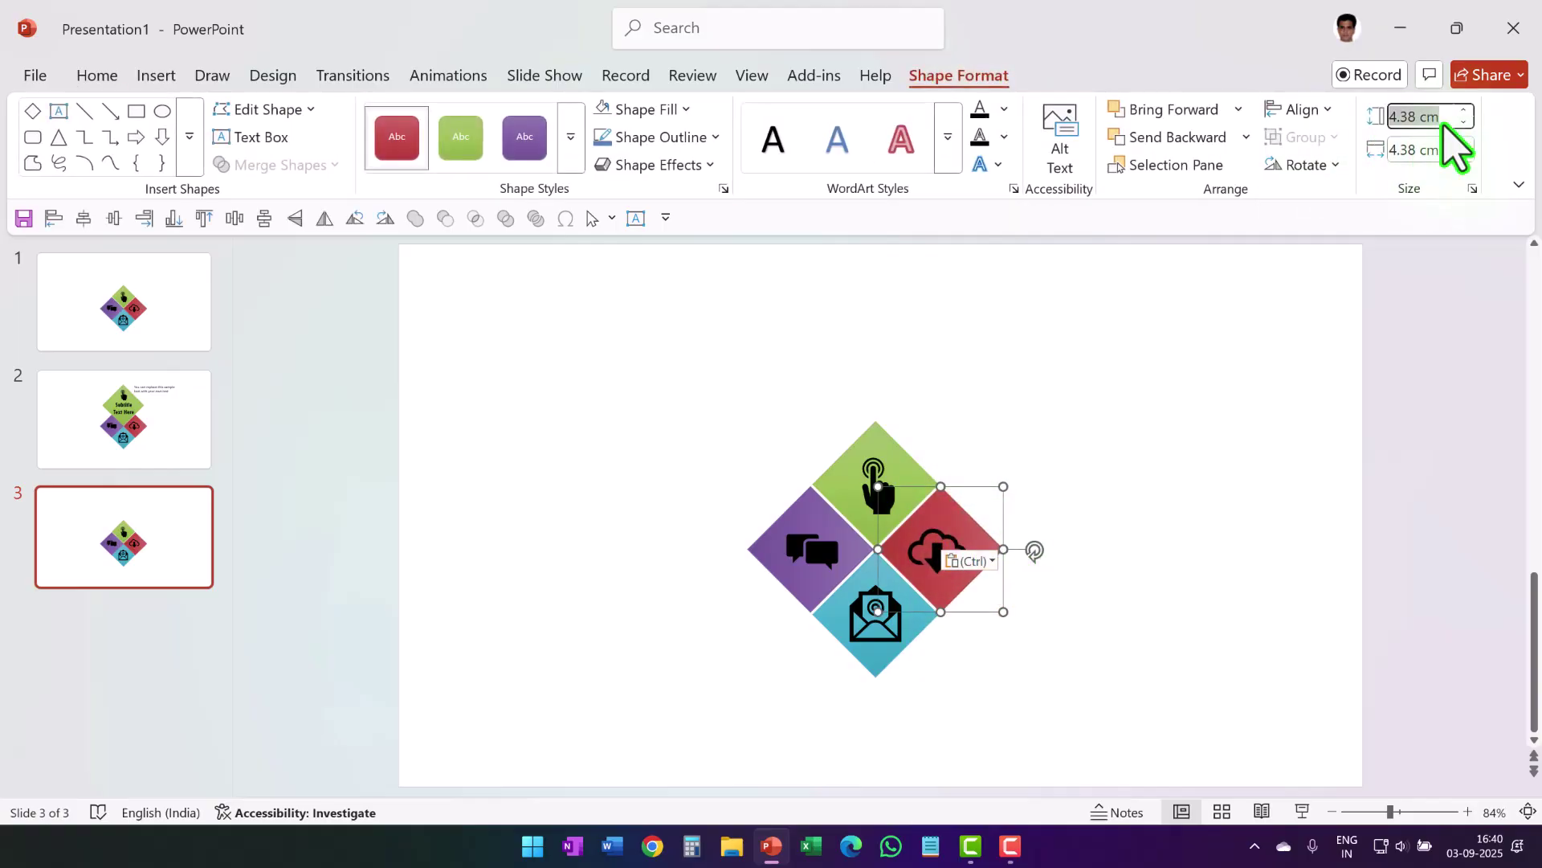
text(8)
click(1453, 153)
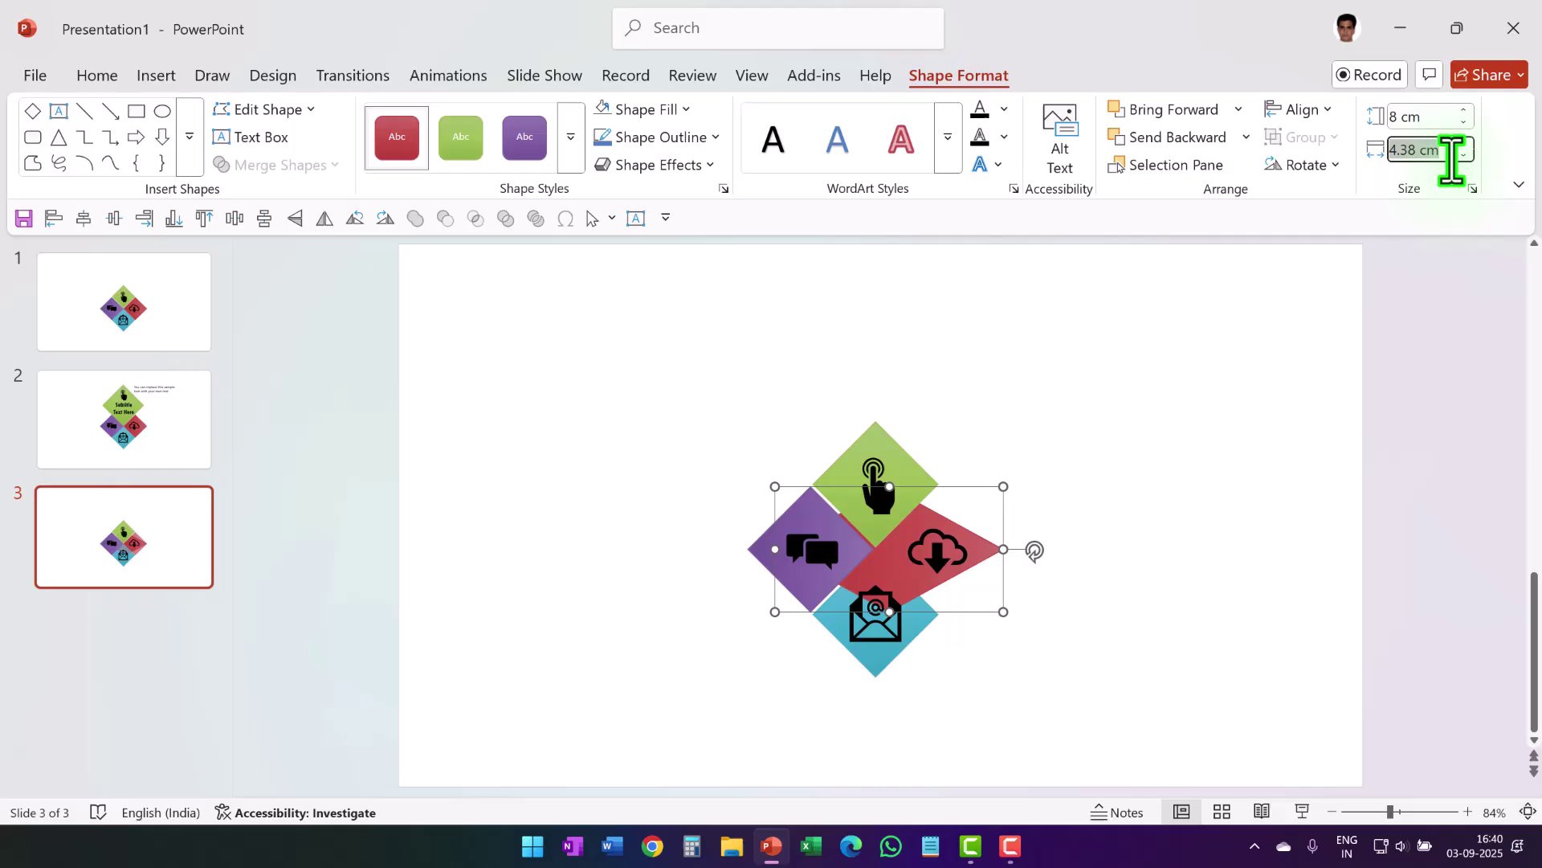
text(8)
key(Return)
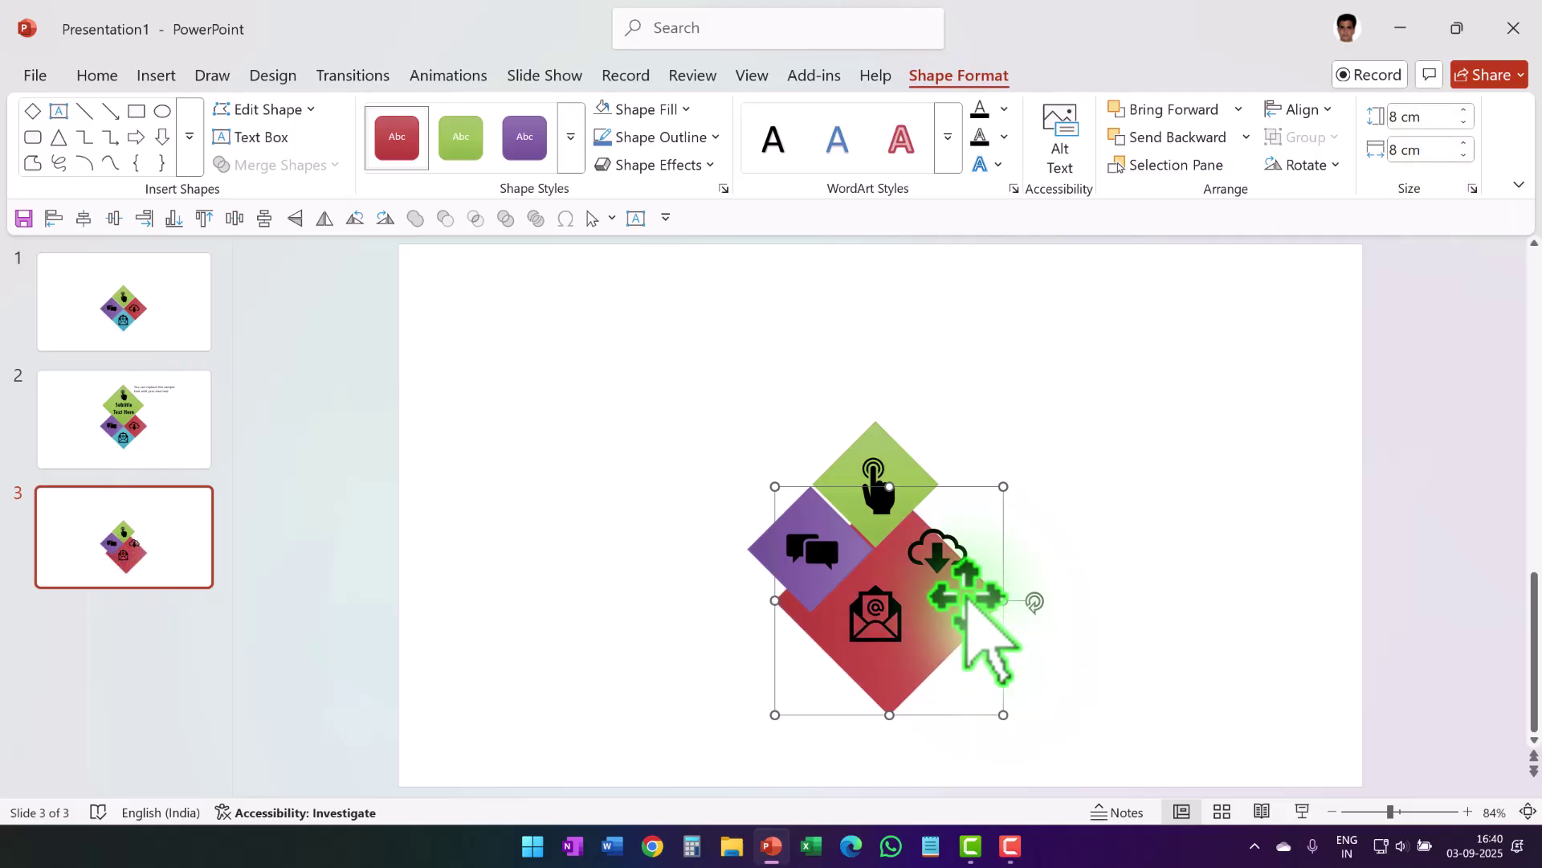
drag(955, 595, 1066, 542)
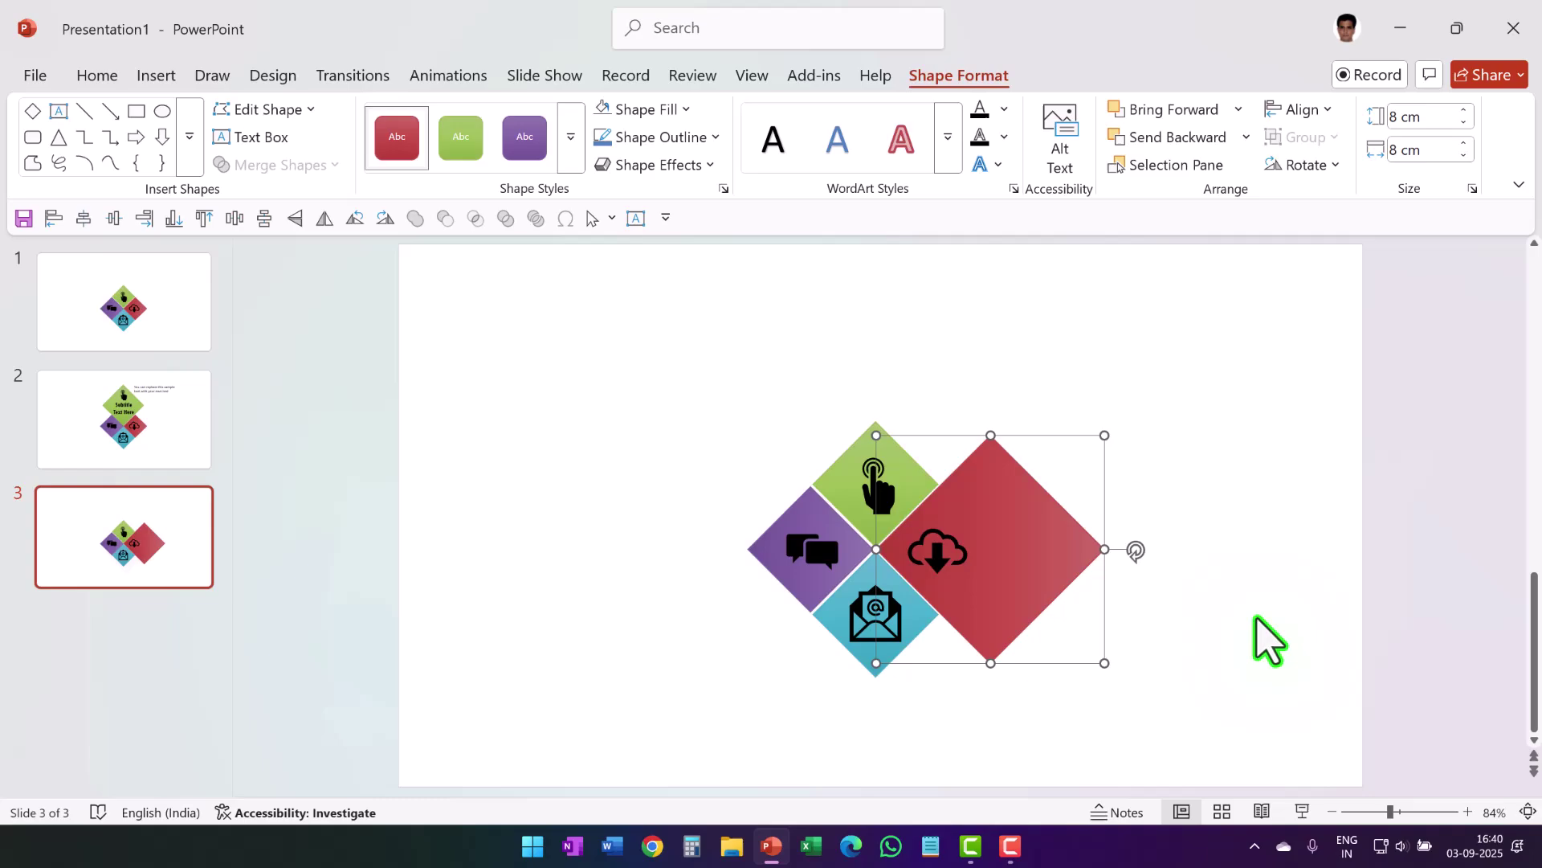
click(1140, 578)
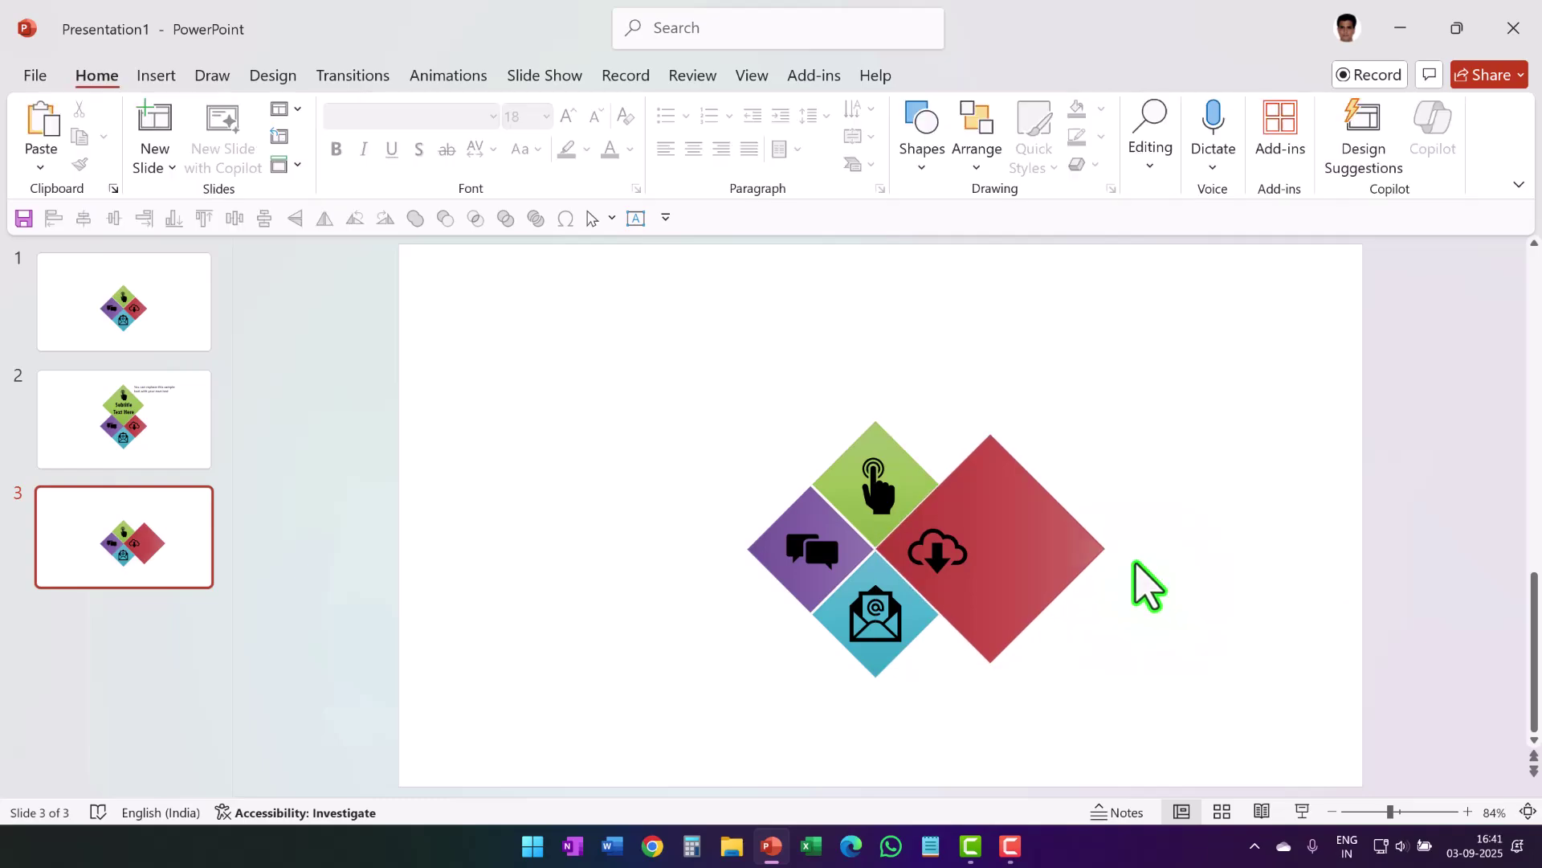
- Shift the cloud icon right and copy slide 2's subtitle onto slide 3's red diamond
click(947, 543)
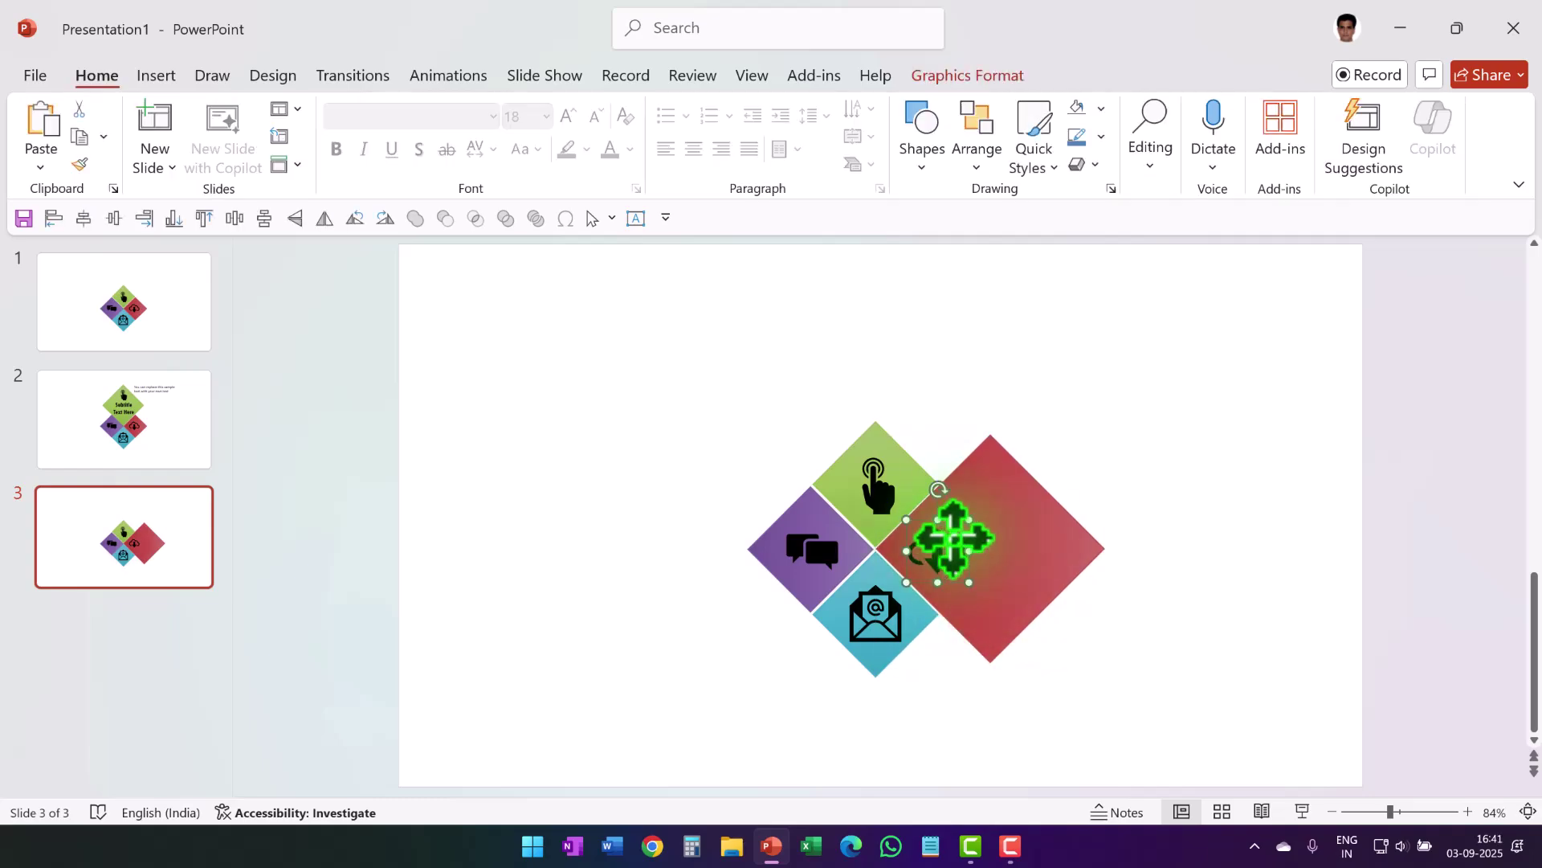
drag(948, 540, 1058, 551)
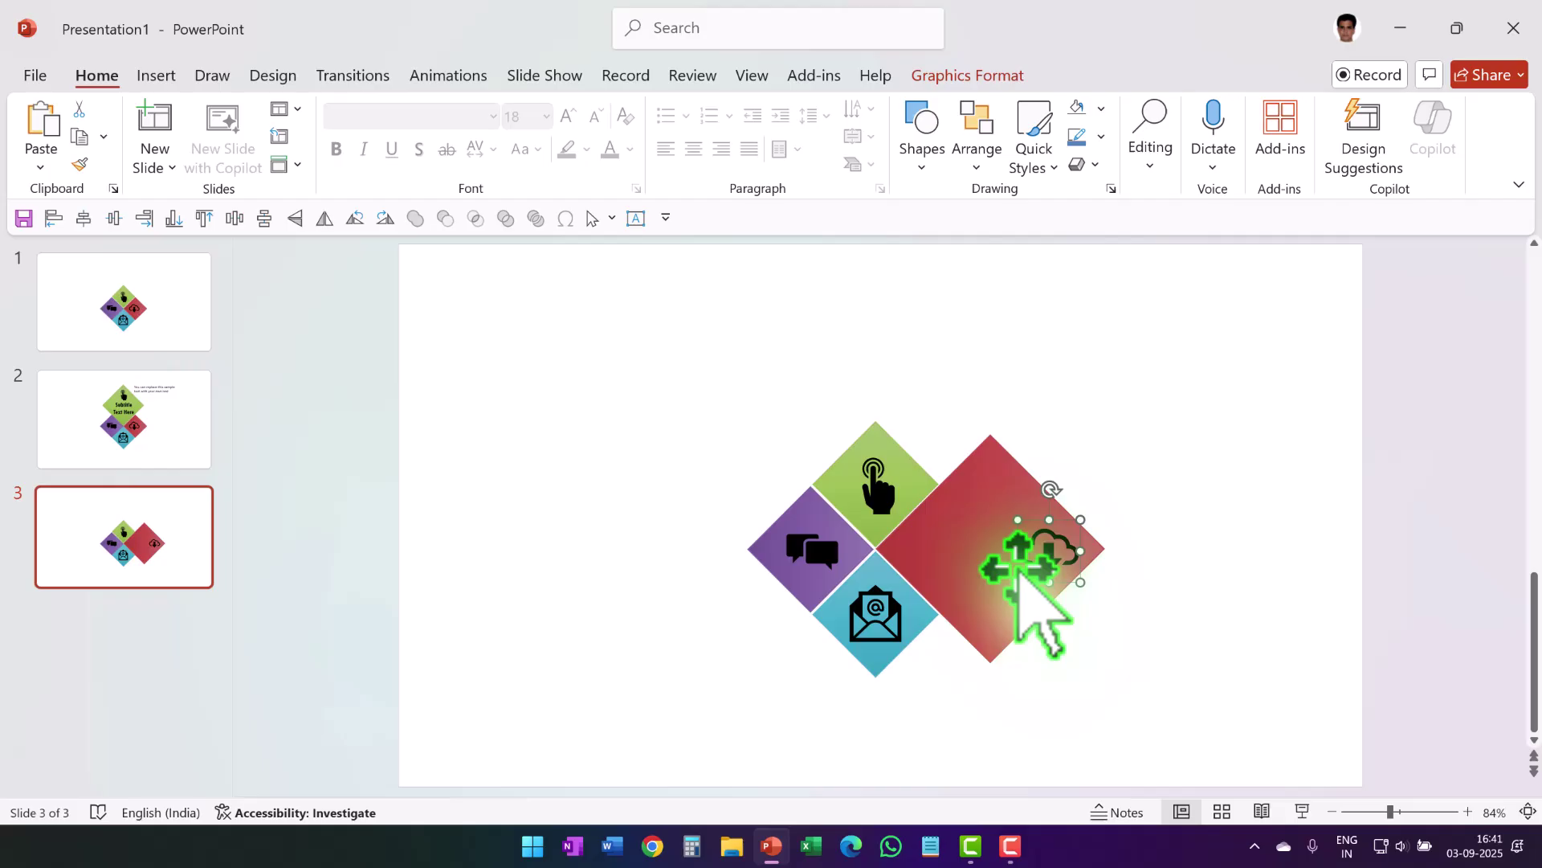
click(145, 424)
click(911, 448)
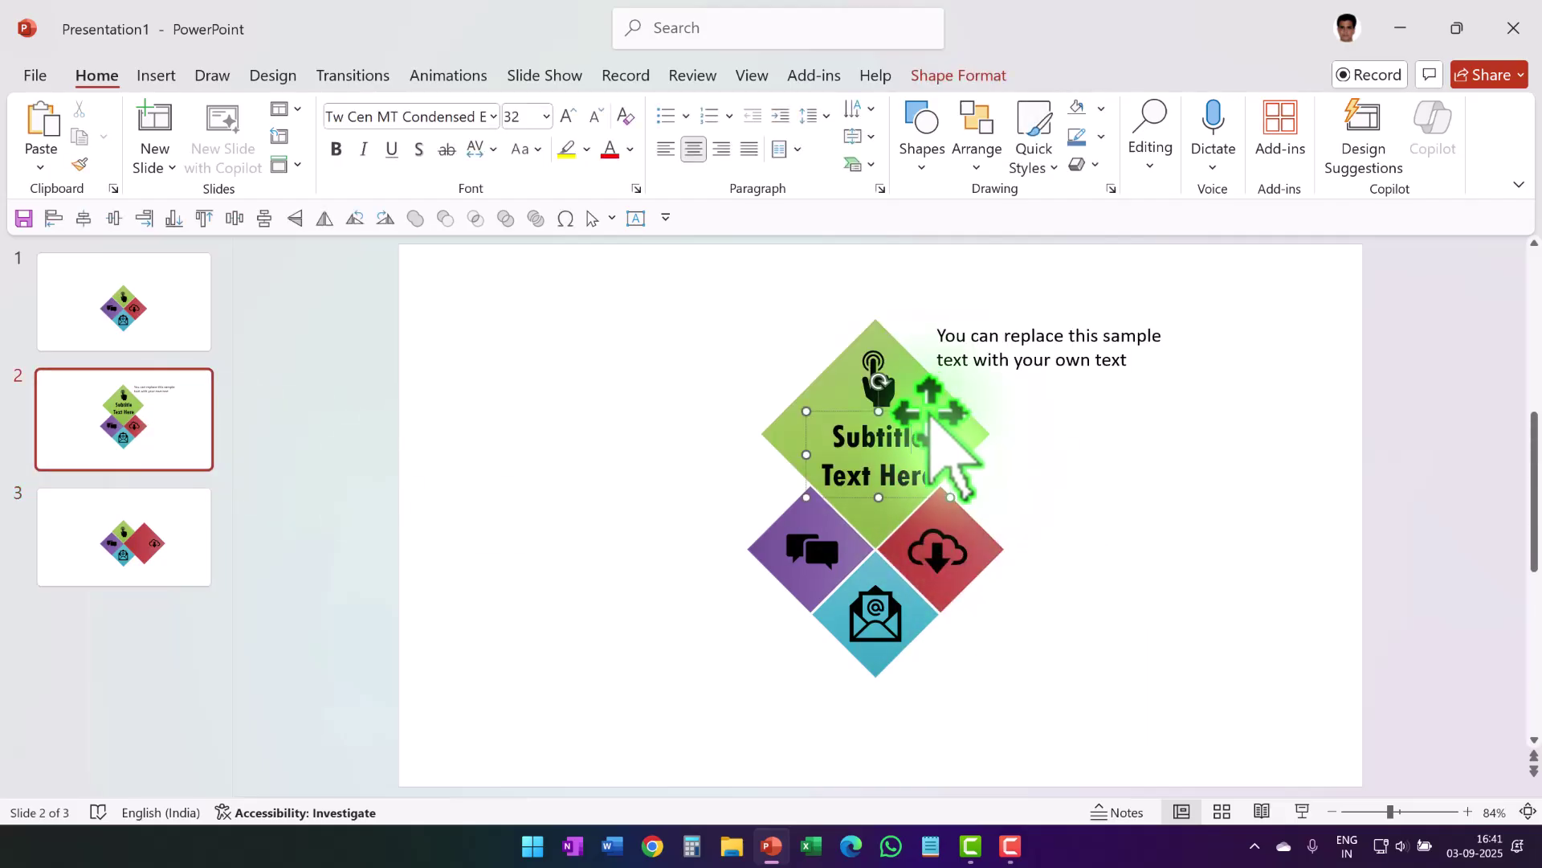
click(929, 414)
key(ctrl+c)
click(182, 568)
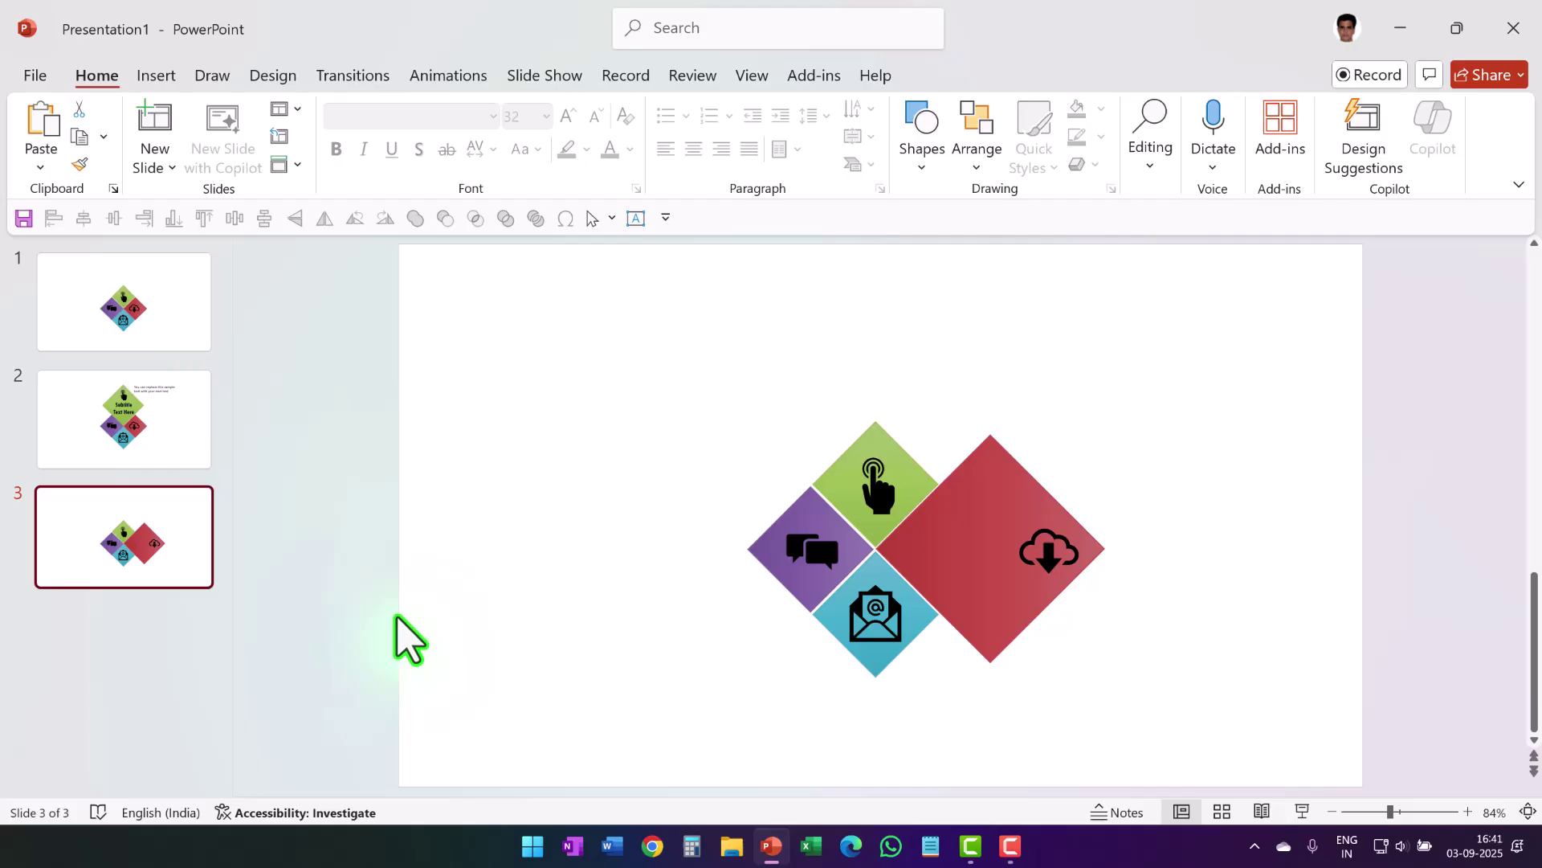
key(ctrl+v)
drag(936, 404, 1023, 502)
key(Escape)
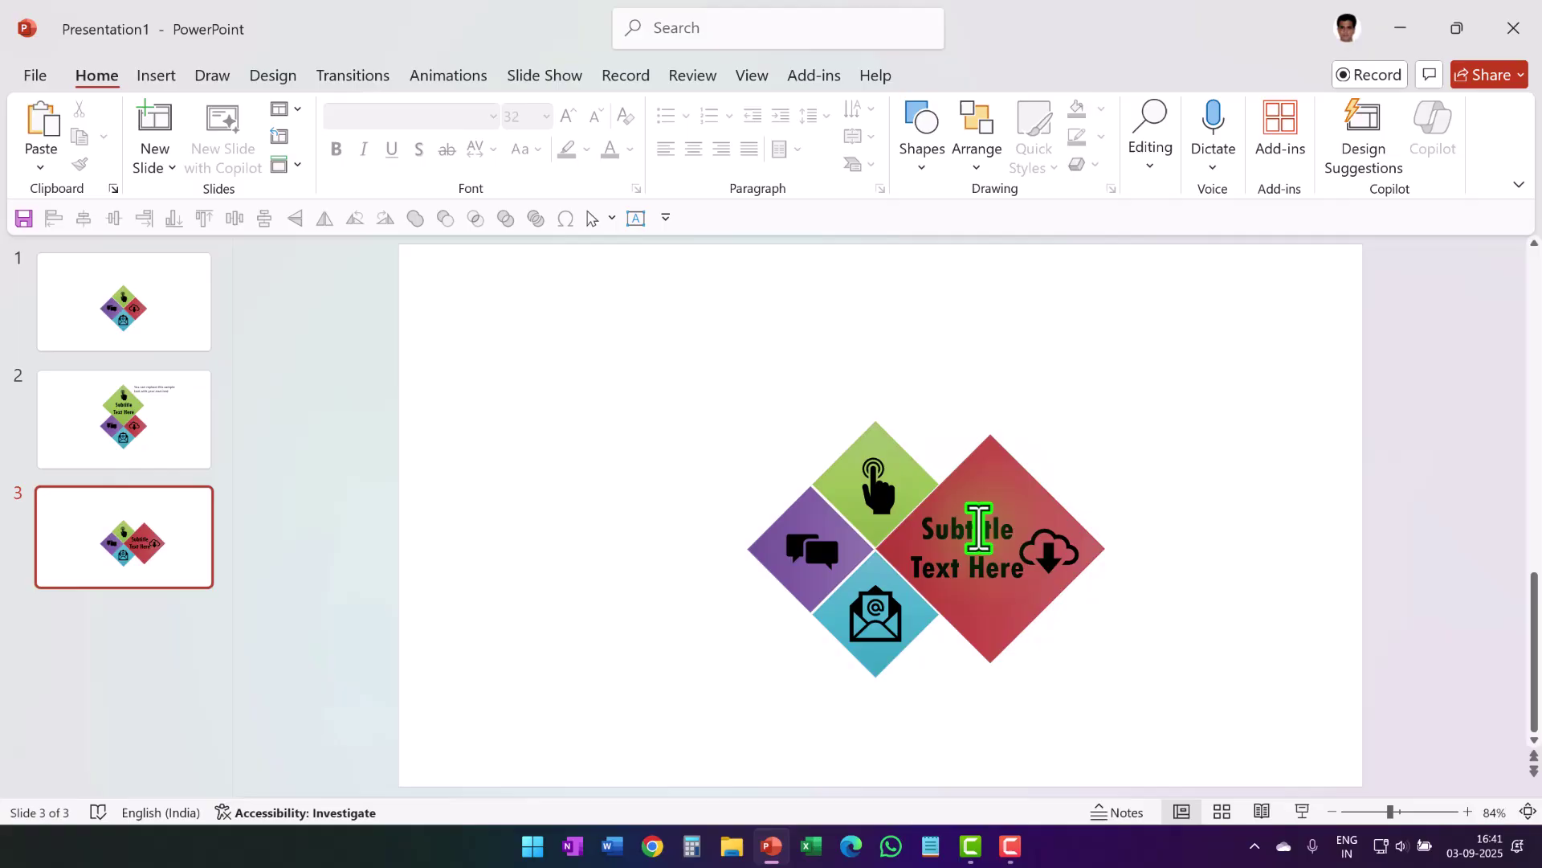
- Reduce the subtitle font from 32 to 28 on slides 3 and 2
click(975, 523)
double_click(1004, 504)
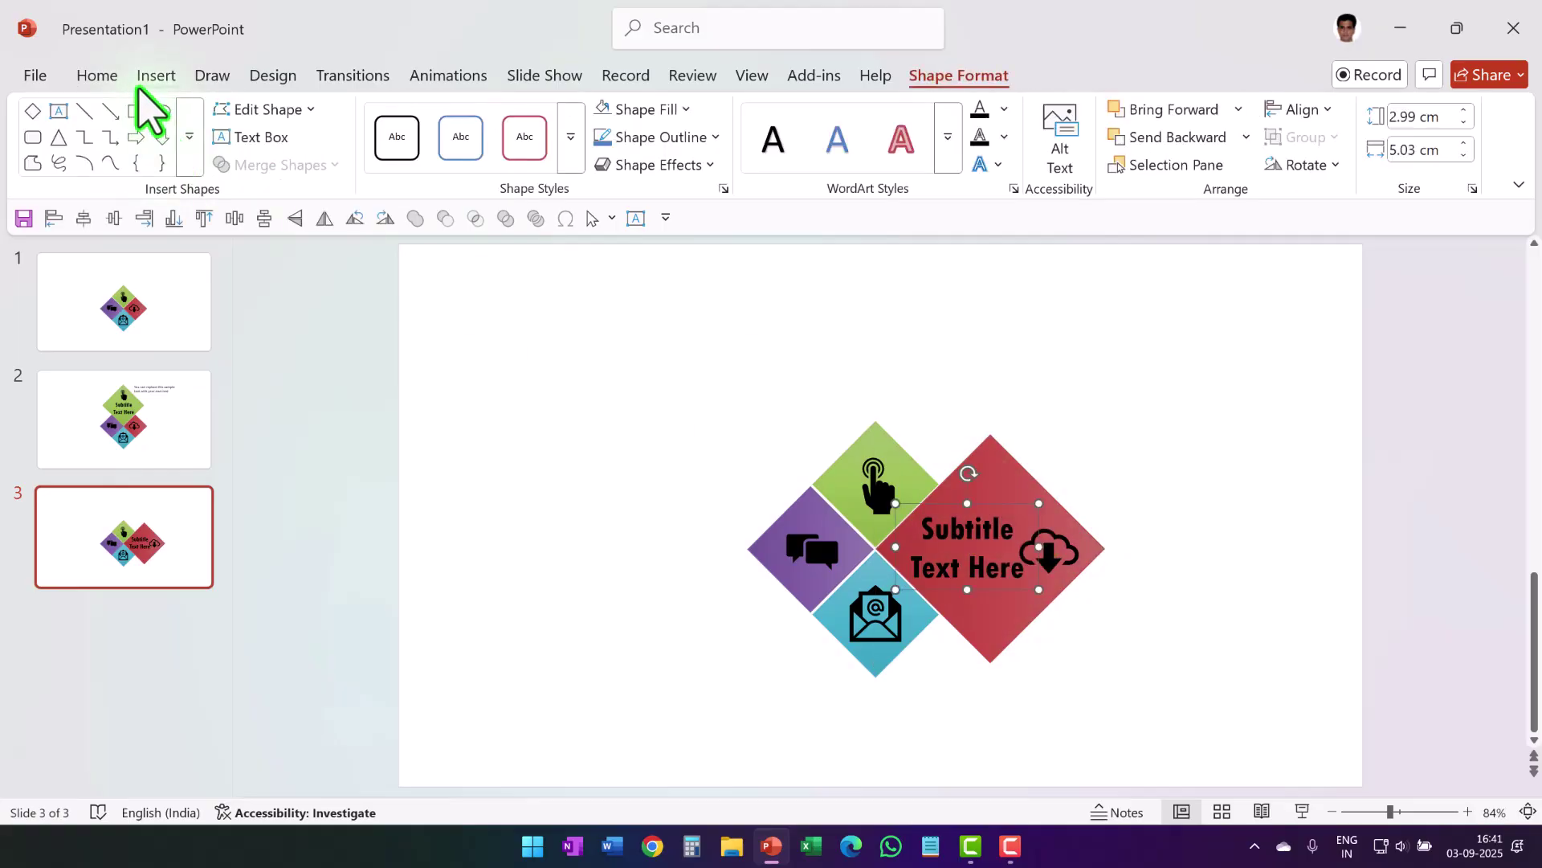
click(97, 76)
click(592, 117)
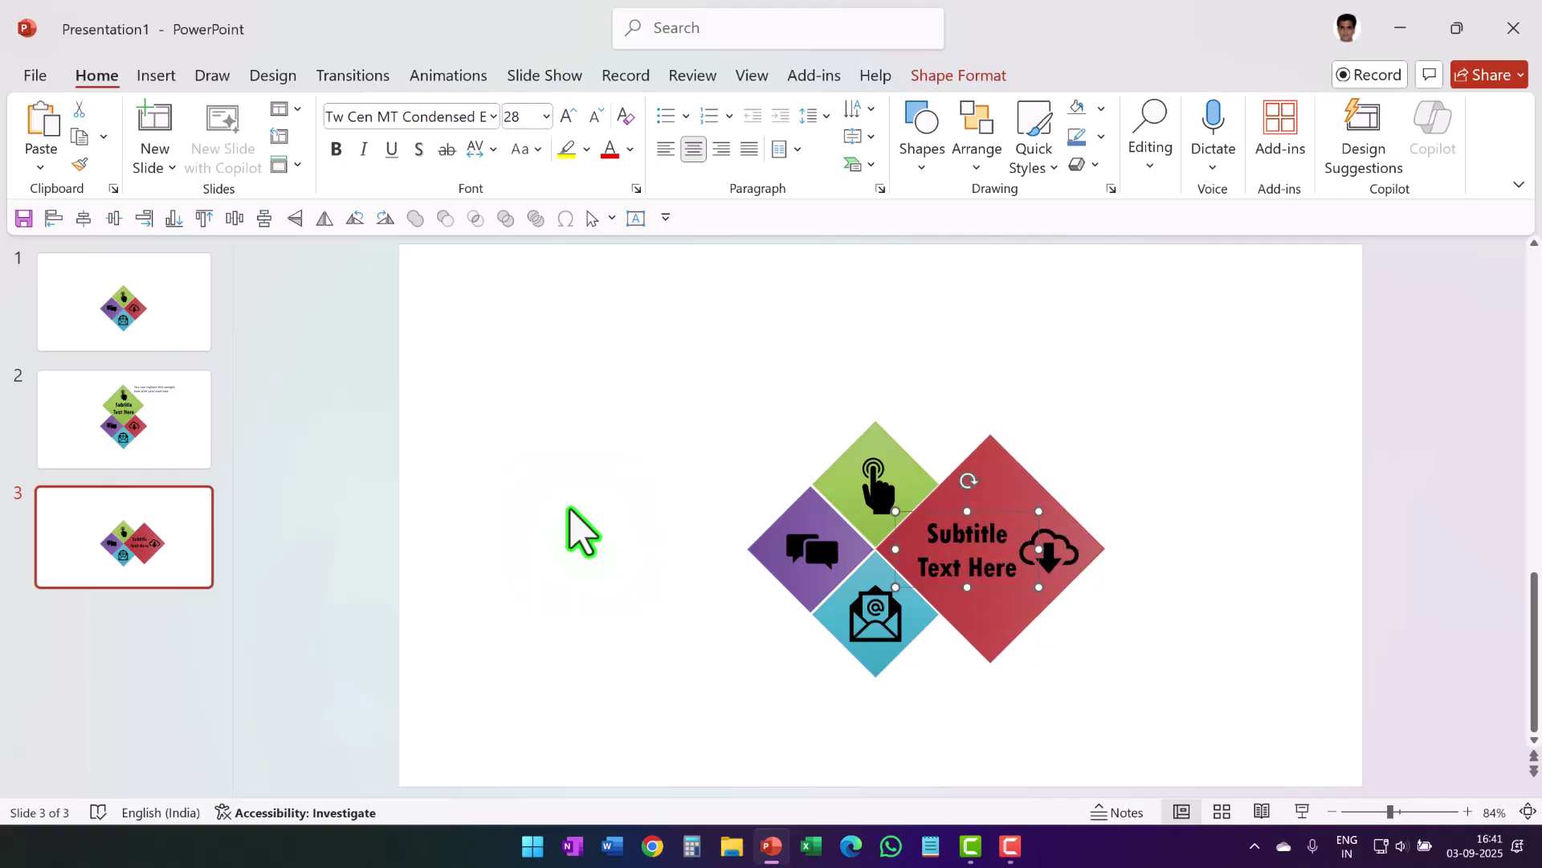
click(106, 422)
click(838, 448)
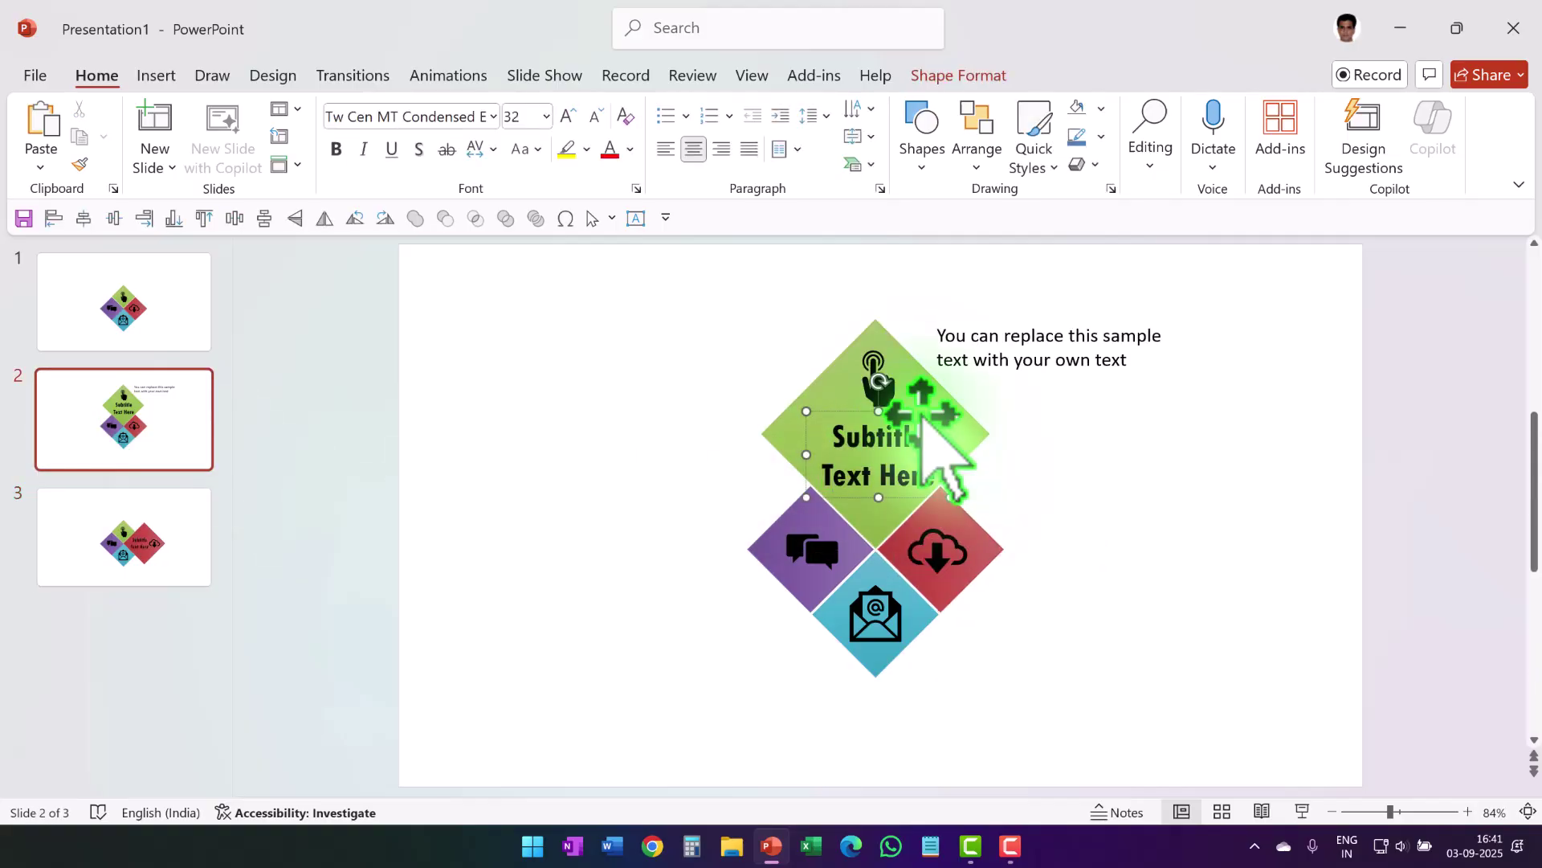
click(596, 117)
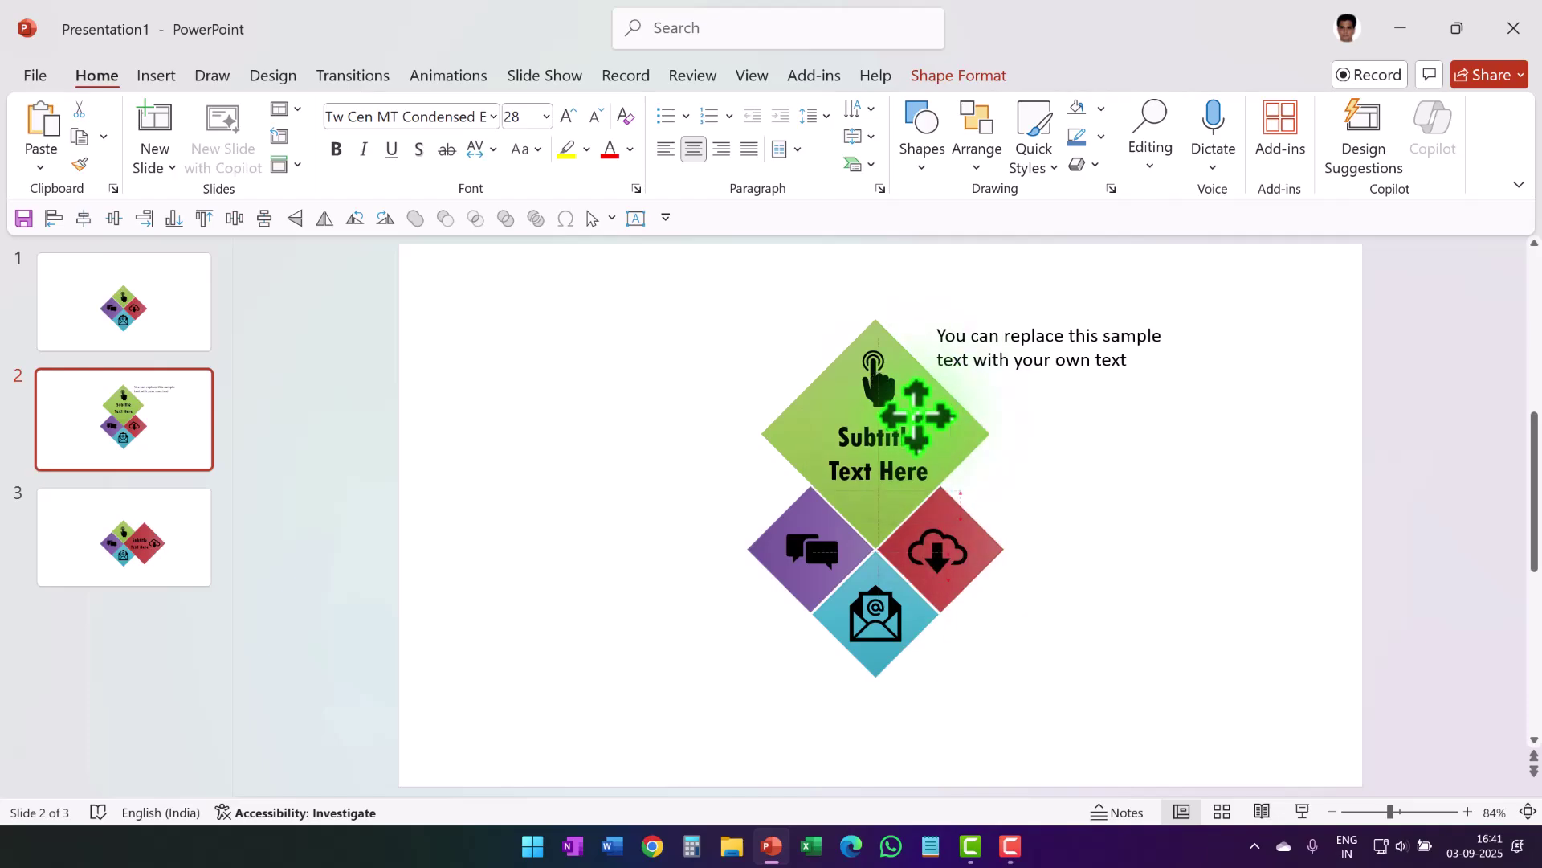
click(286, 650)
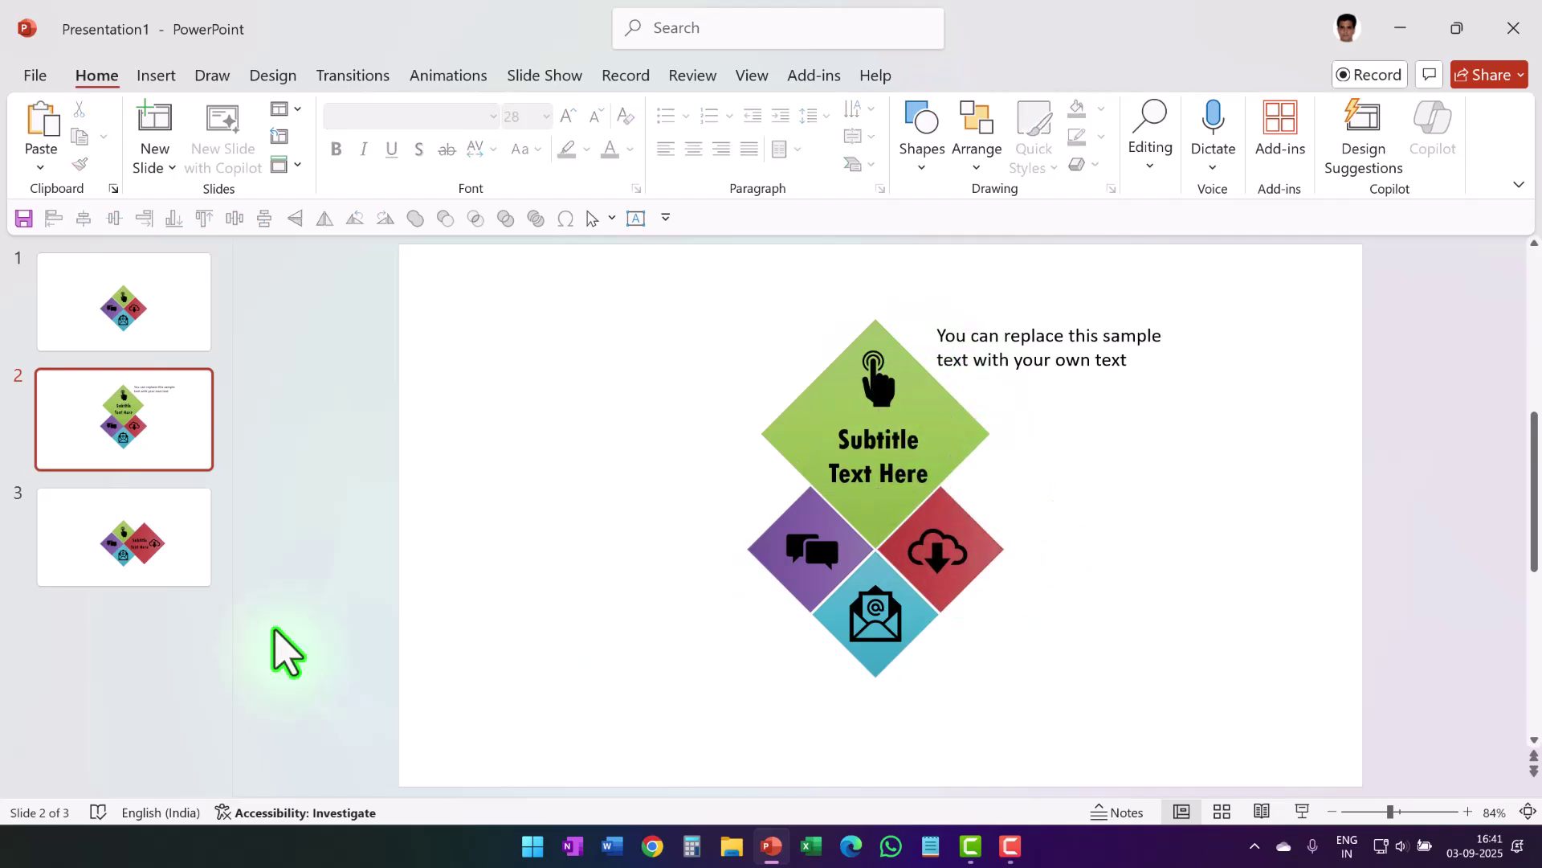
- Paste the sample-text caption at the red diamond's lower right on slide 3, then return to slide 2
click(1035, 371)
click(193, 538)
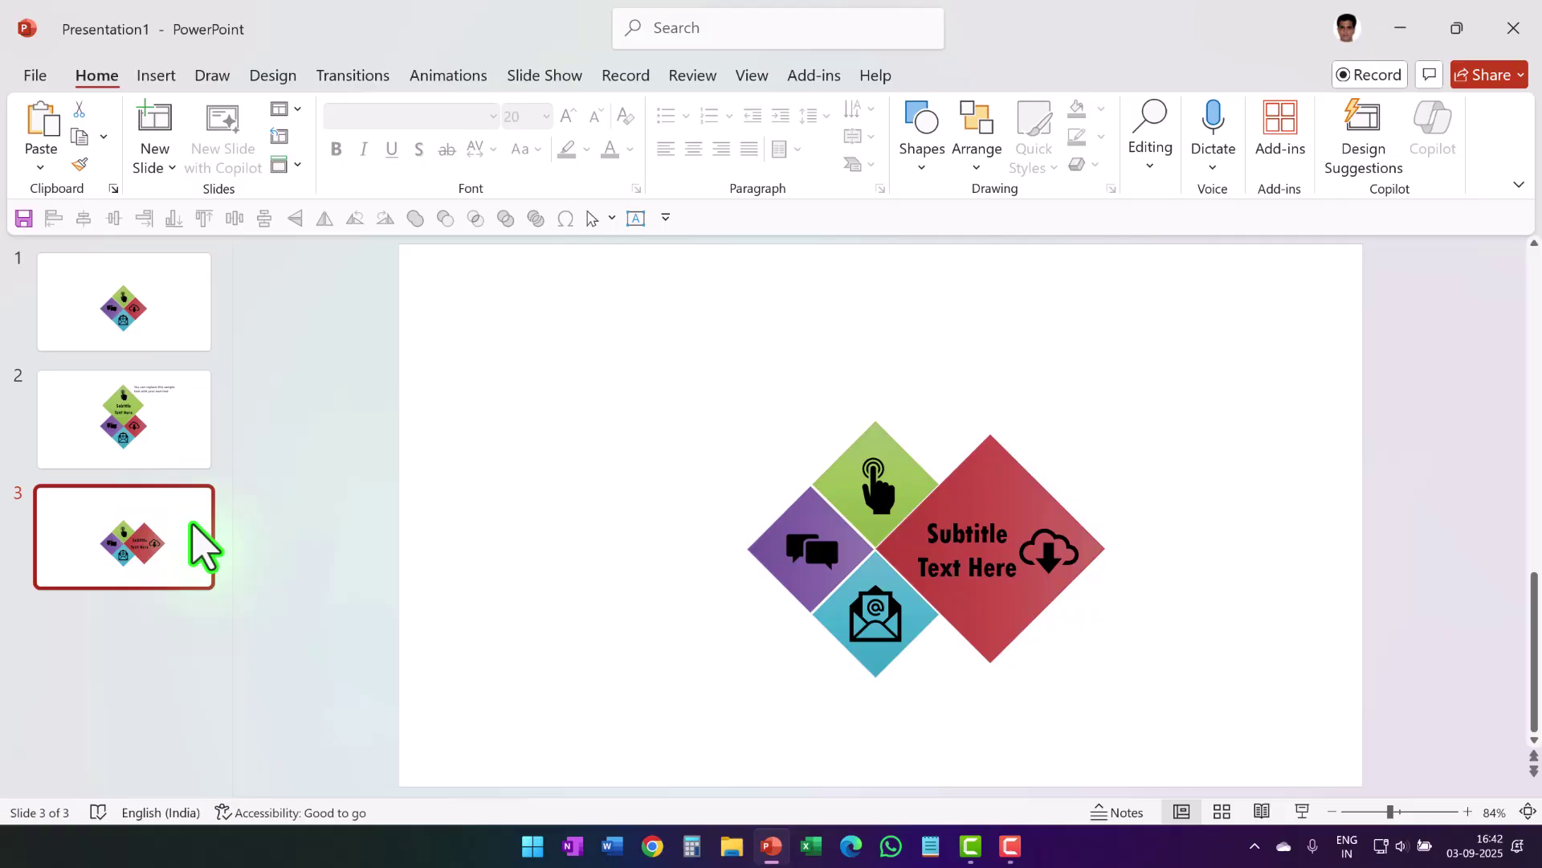
key(ctrl+v)
drag(1115, 371, 1241, 656)
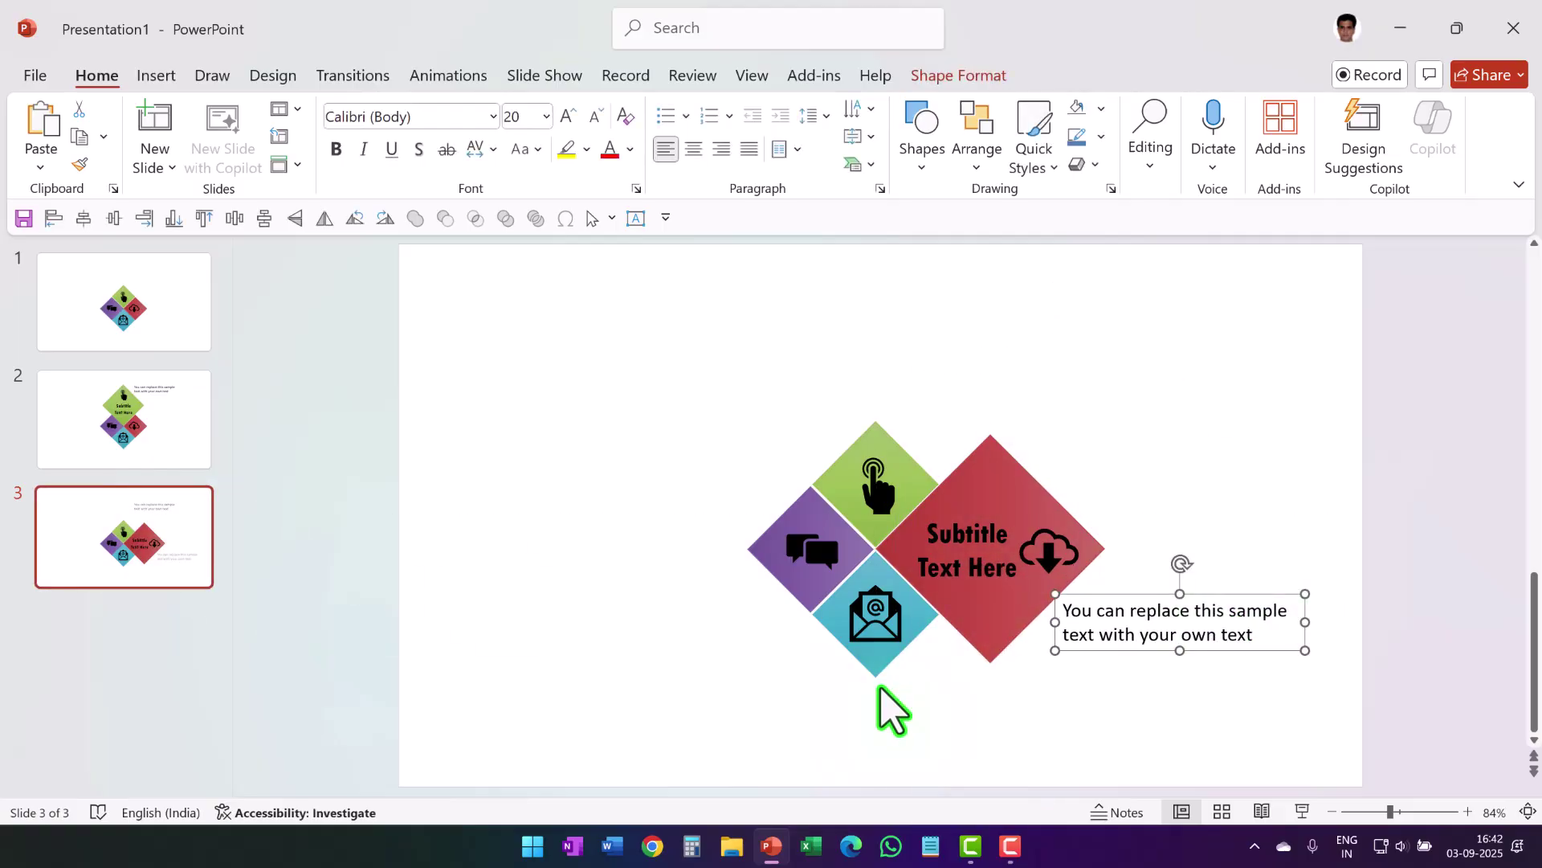
click(560, 514)
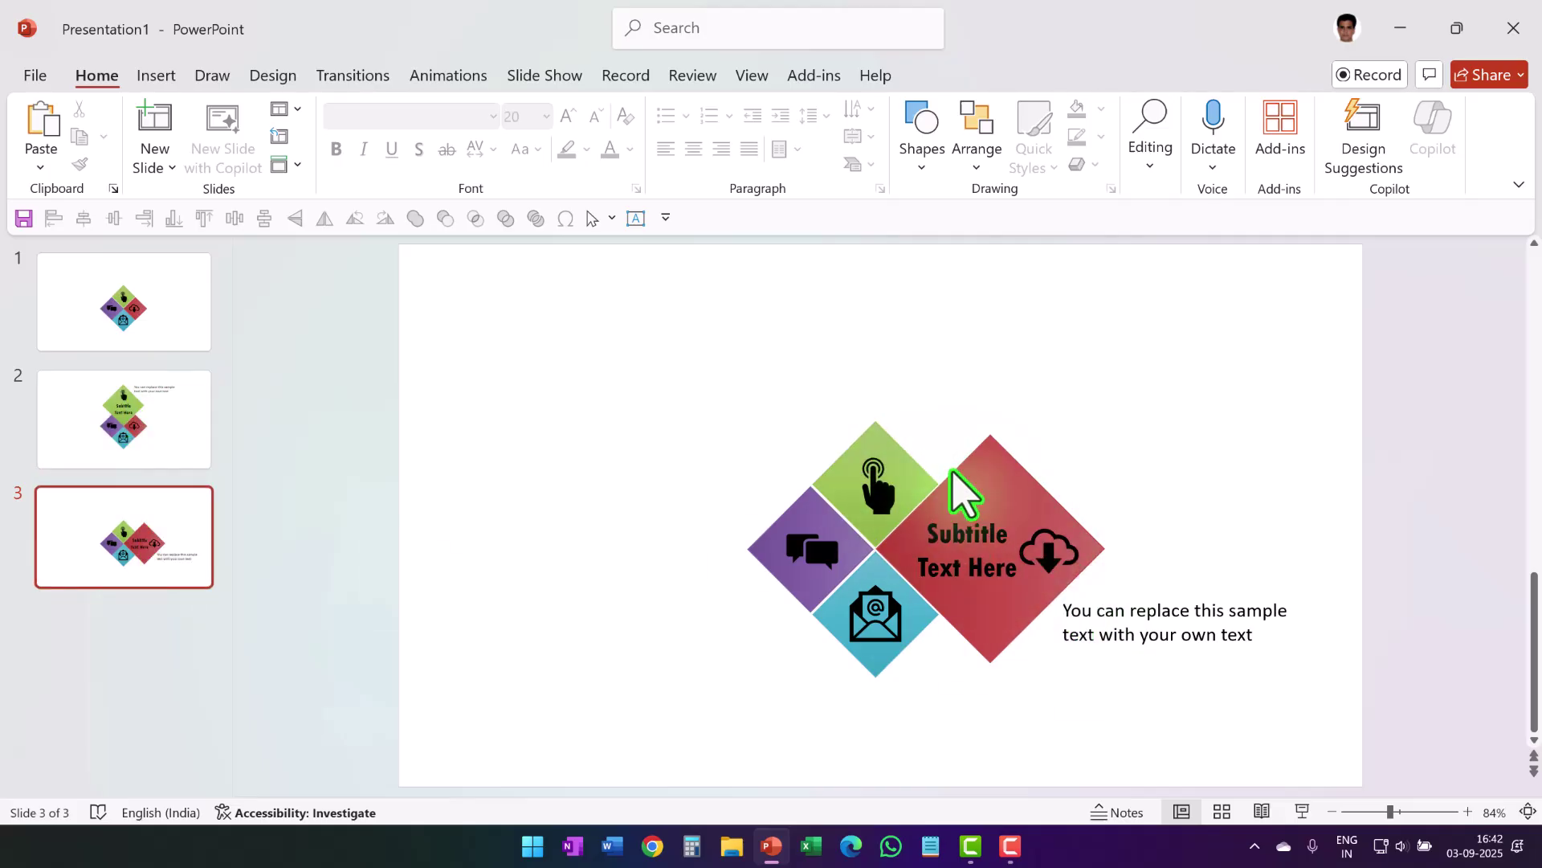
click(201, 448)
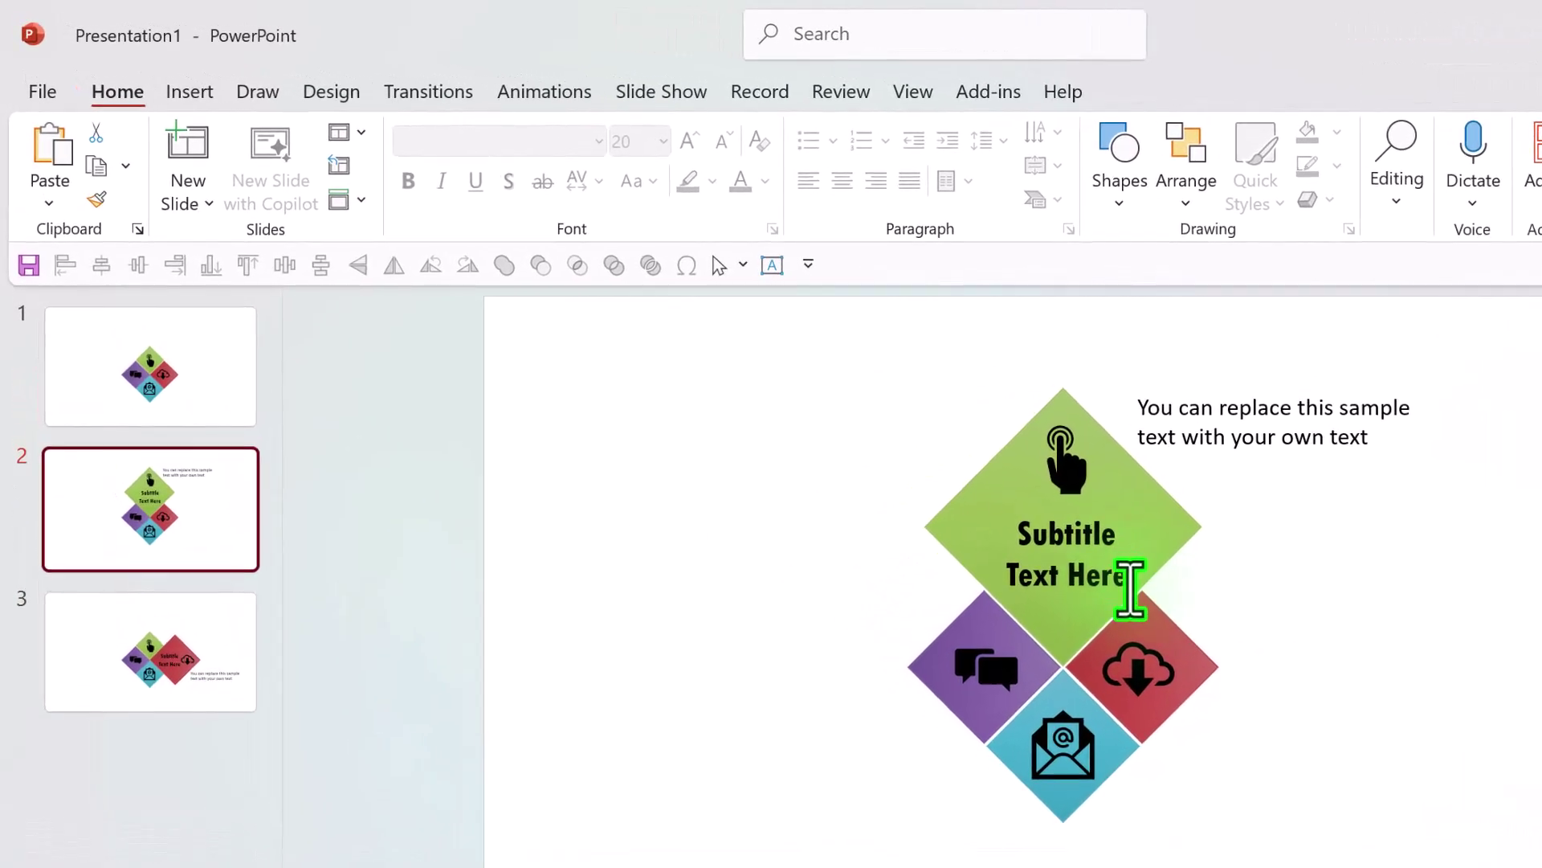
- Add 1 to slide 2's subtitle and a new line reading 2 to slide 3's subtitle
click(926, 477)
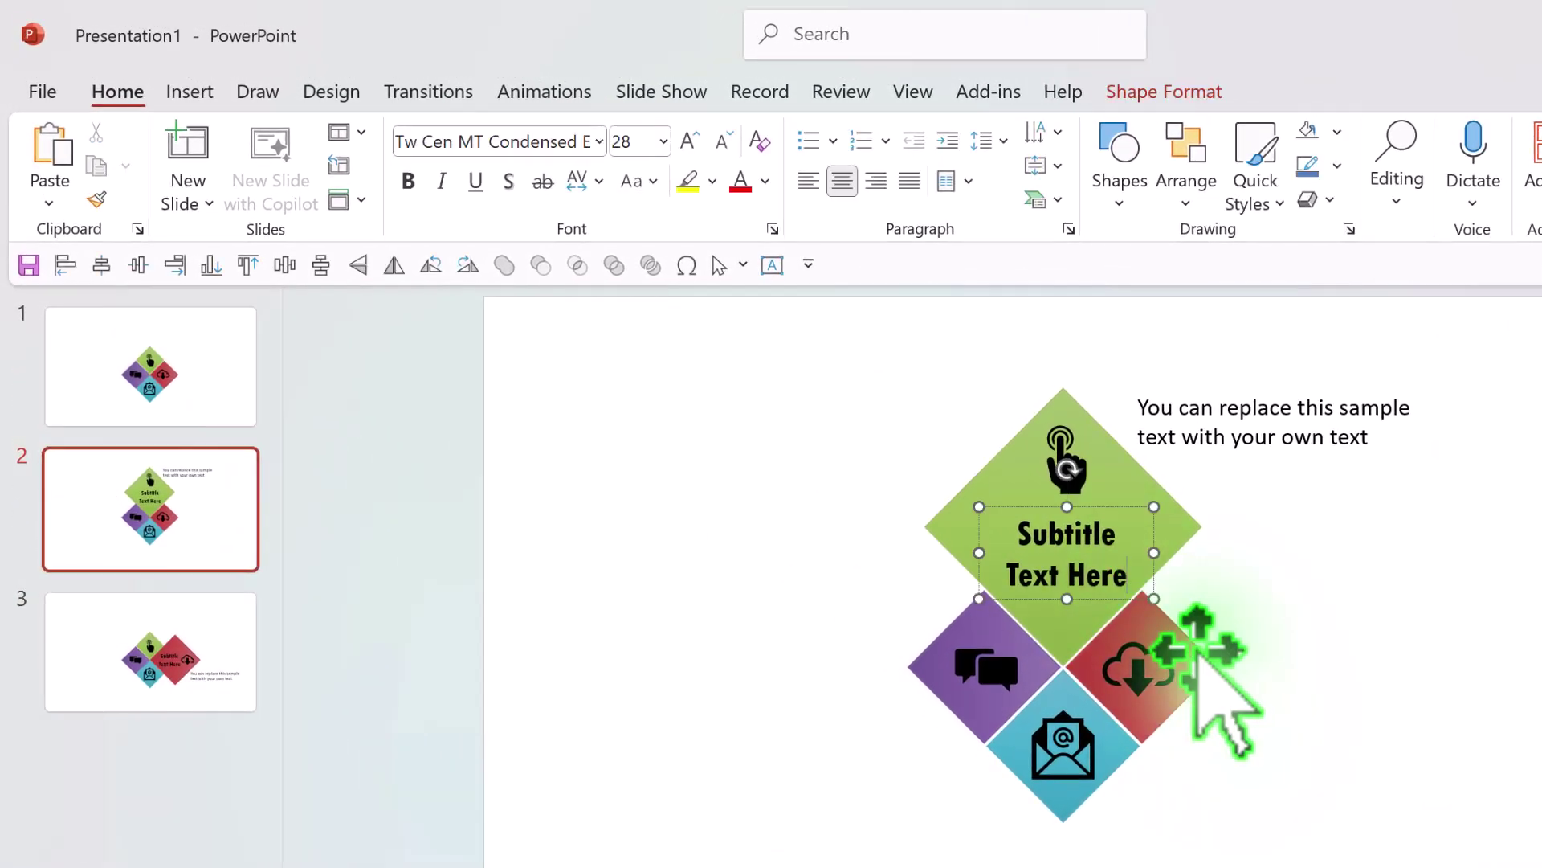
text(1)
click(1277, 437)
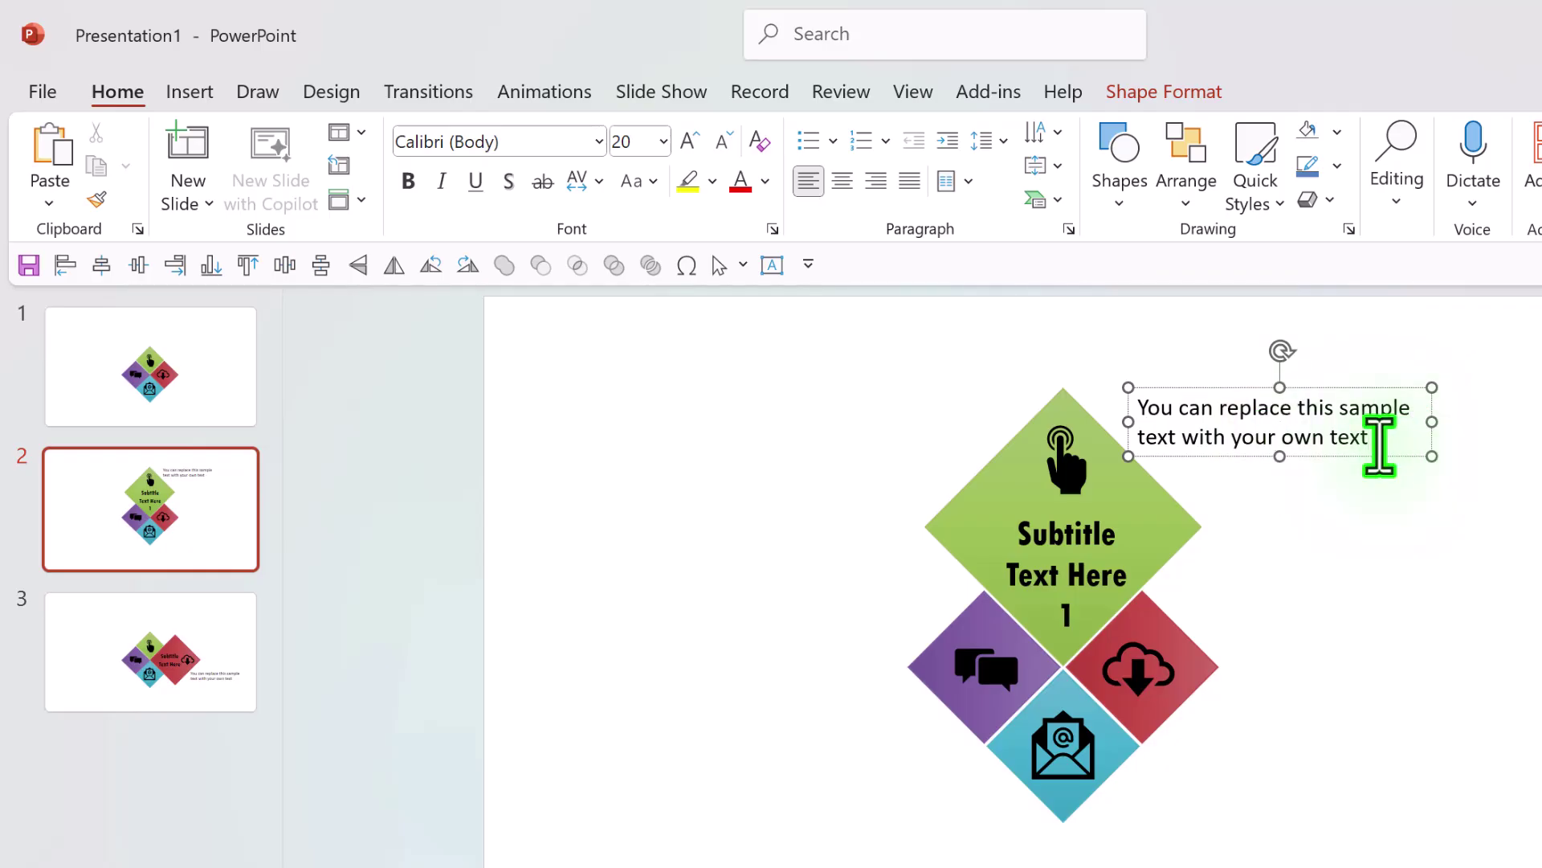
scroll(929, 723, down, 1)
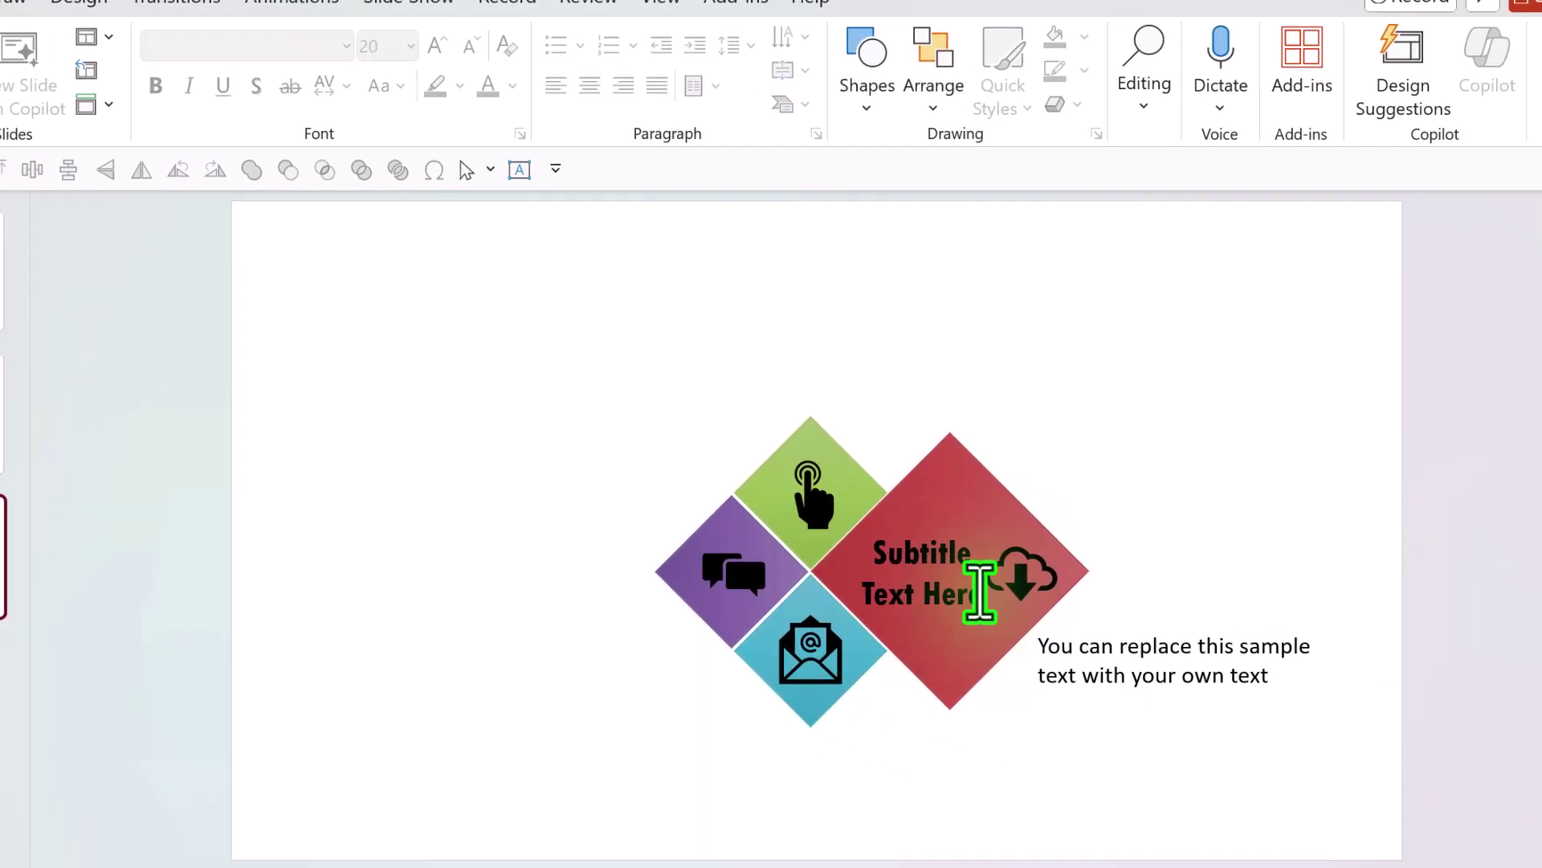
click(1240, 696)
key(Return)
text(2)
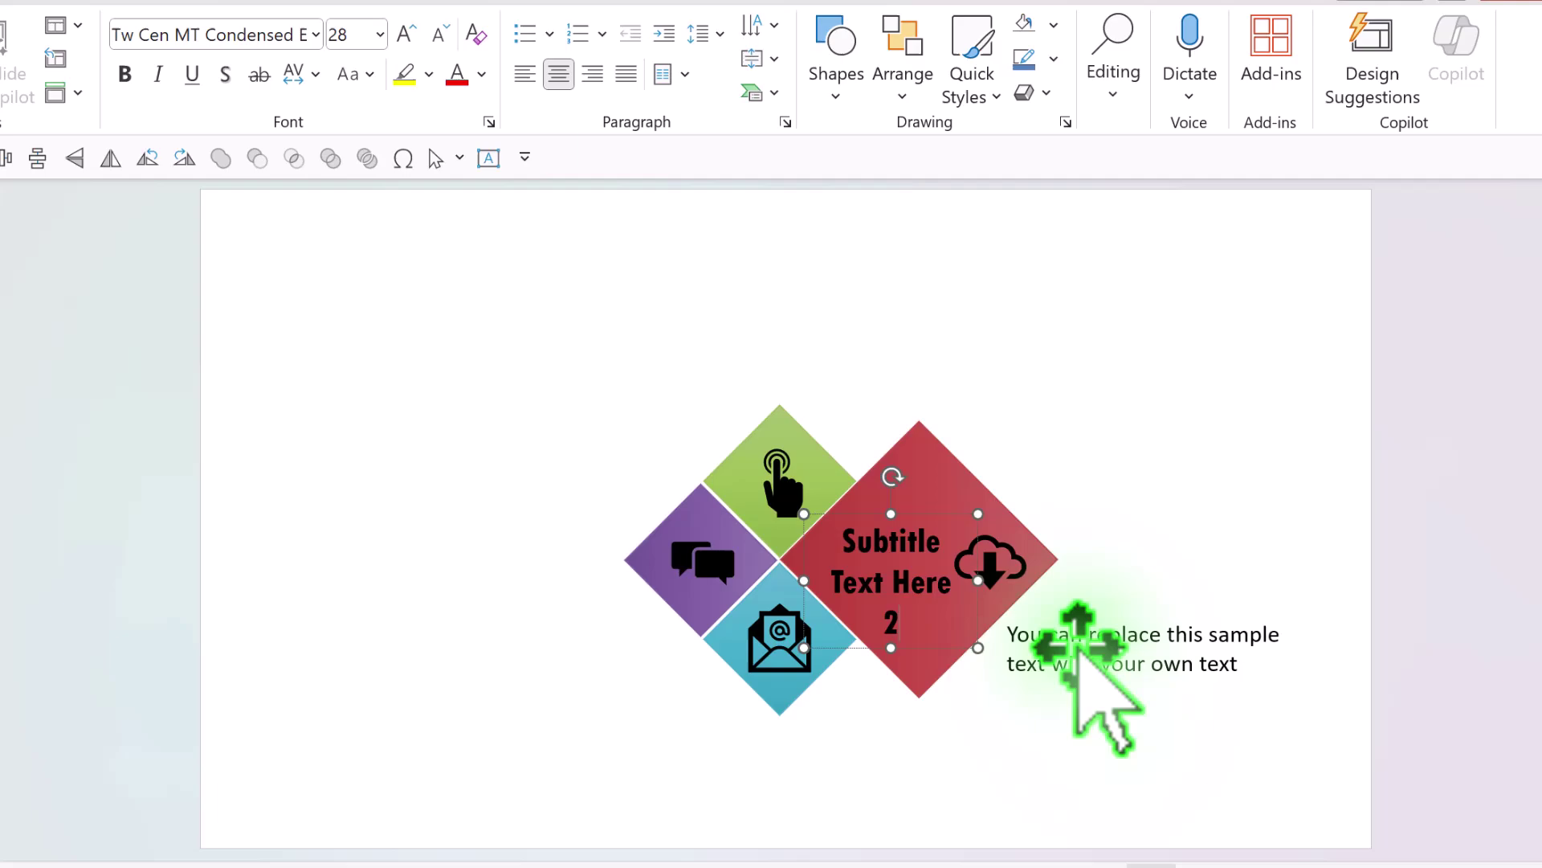
click(1237, 665)
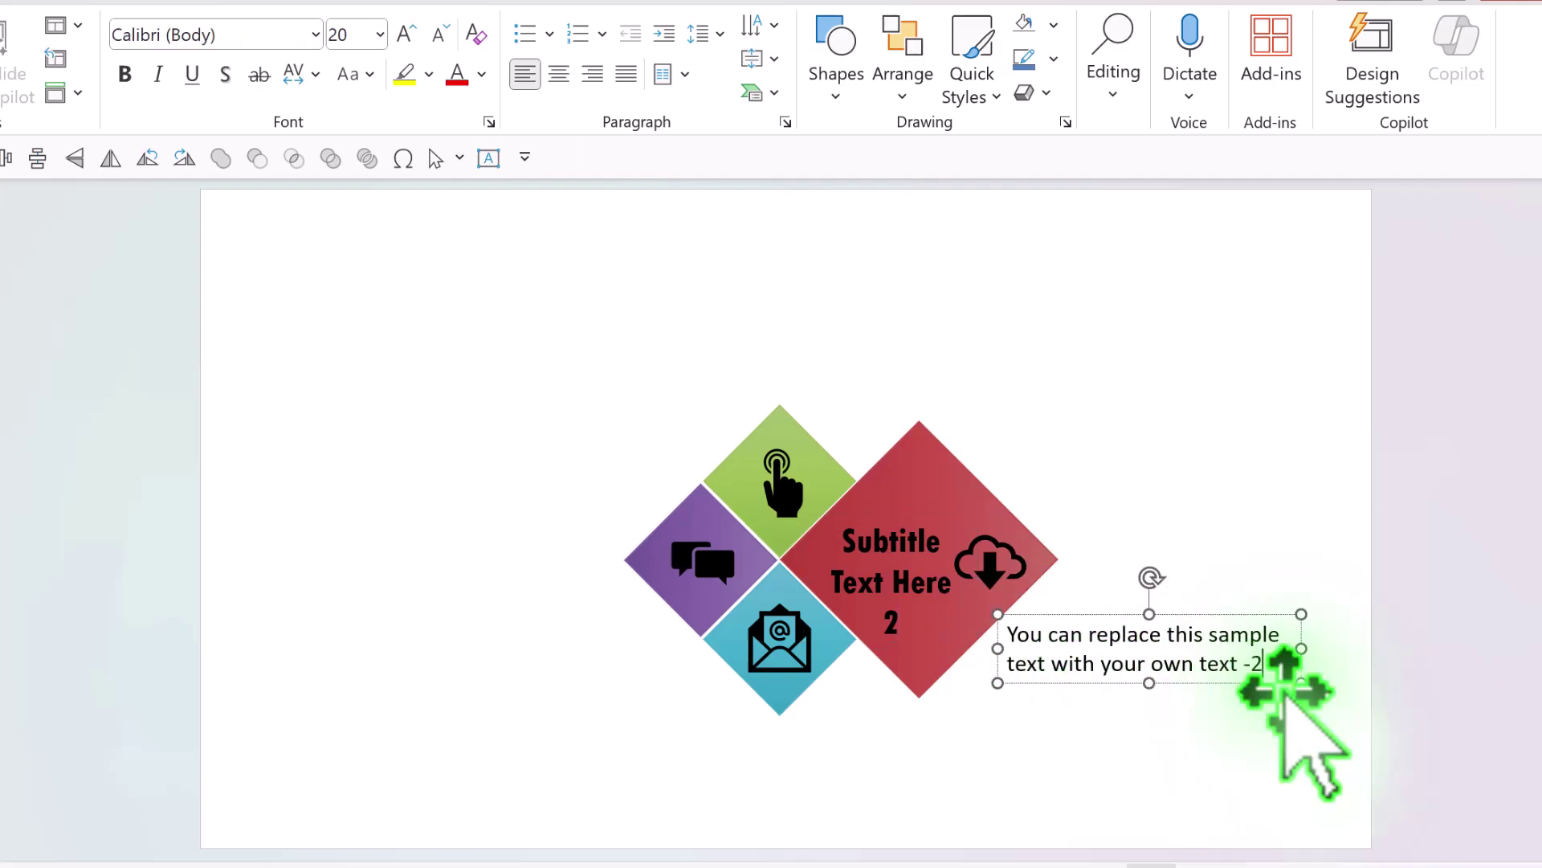
click(1158, 772)
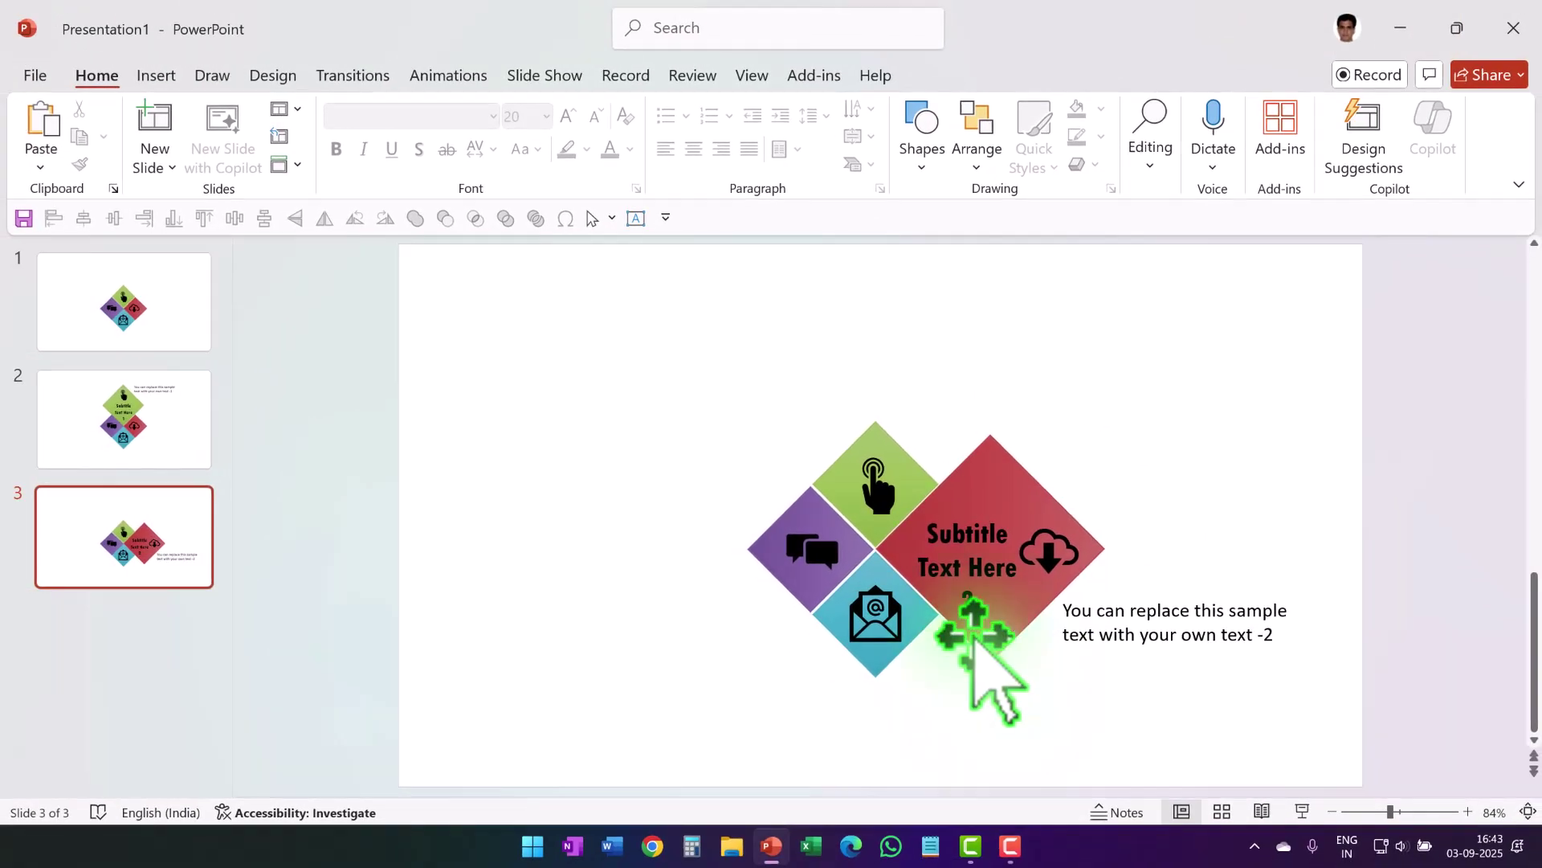
- Duplicate slide 3 as slide 4 and delete its enlarged red diamond with text
right_click(172, 515)
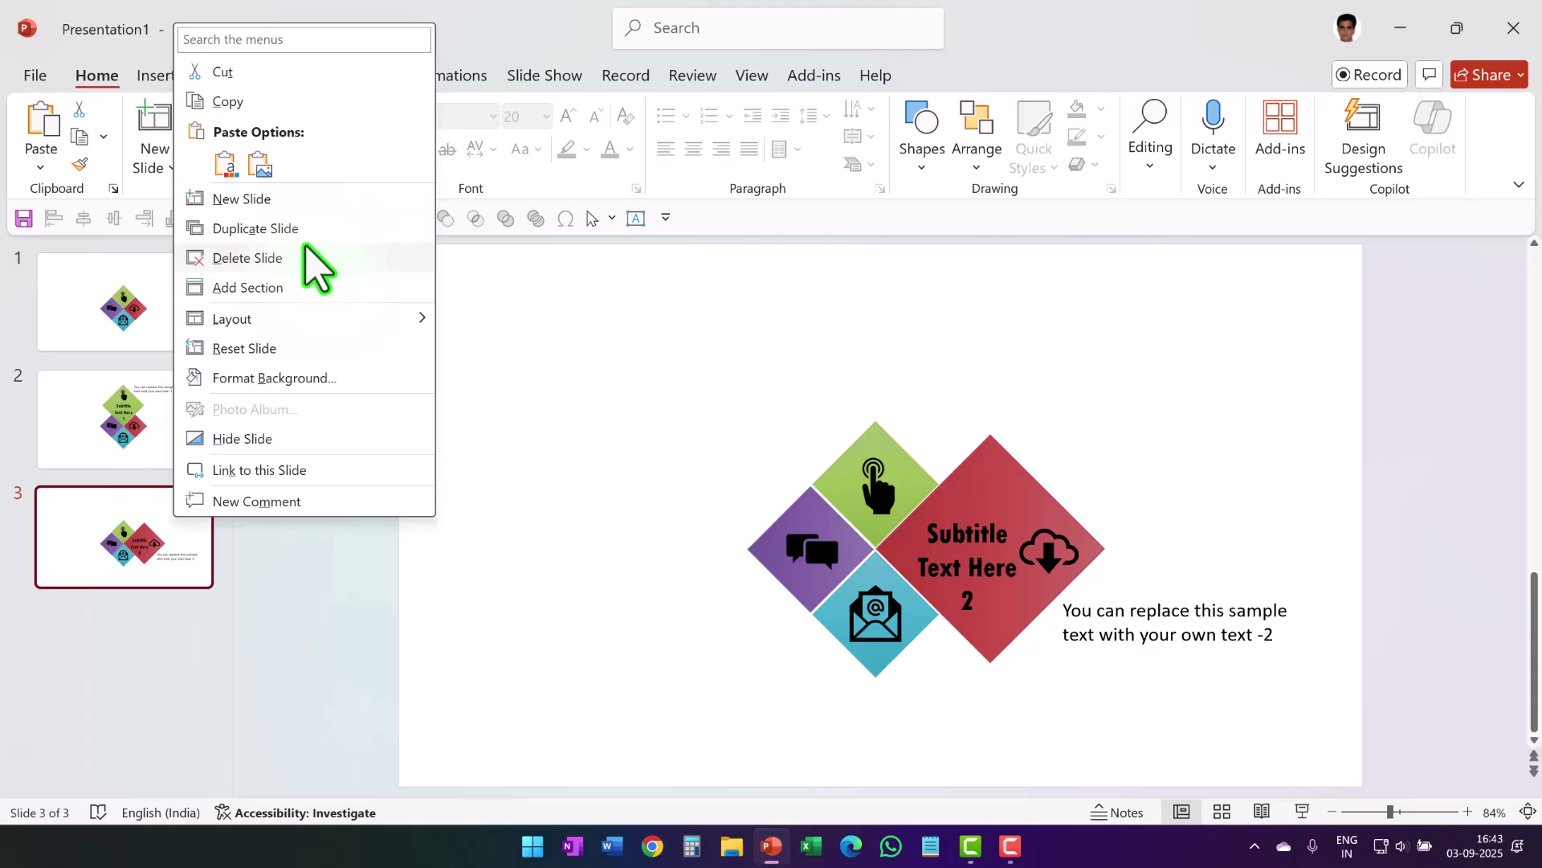
click(313, 227)
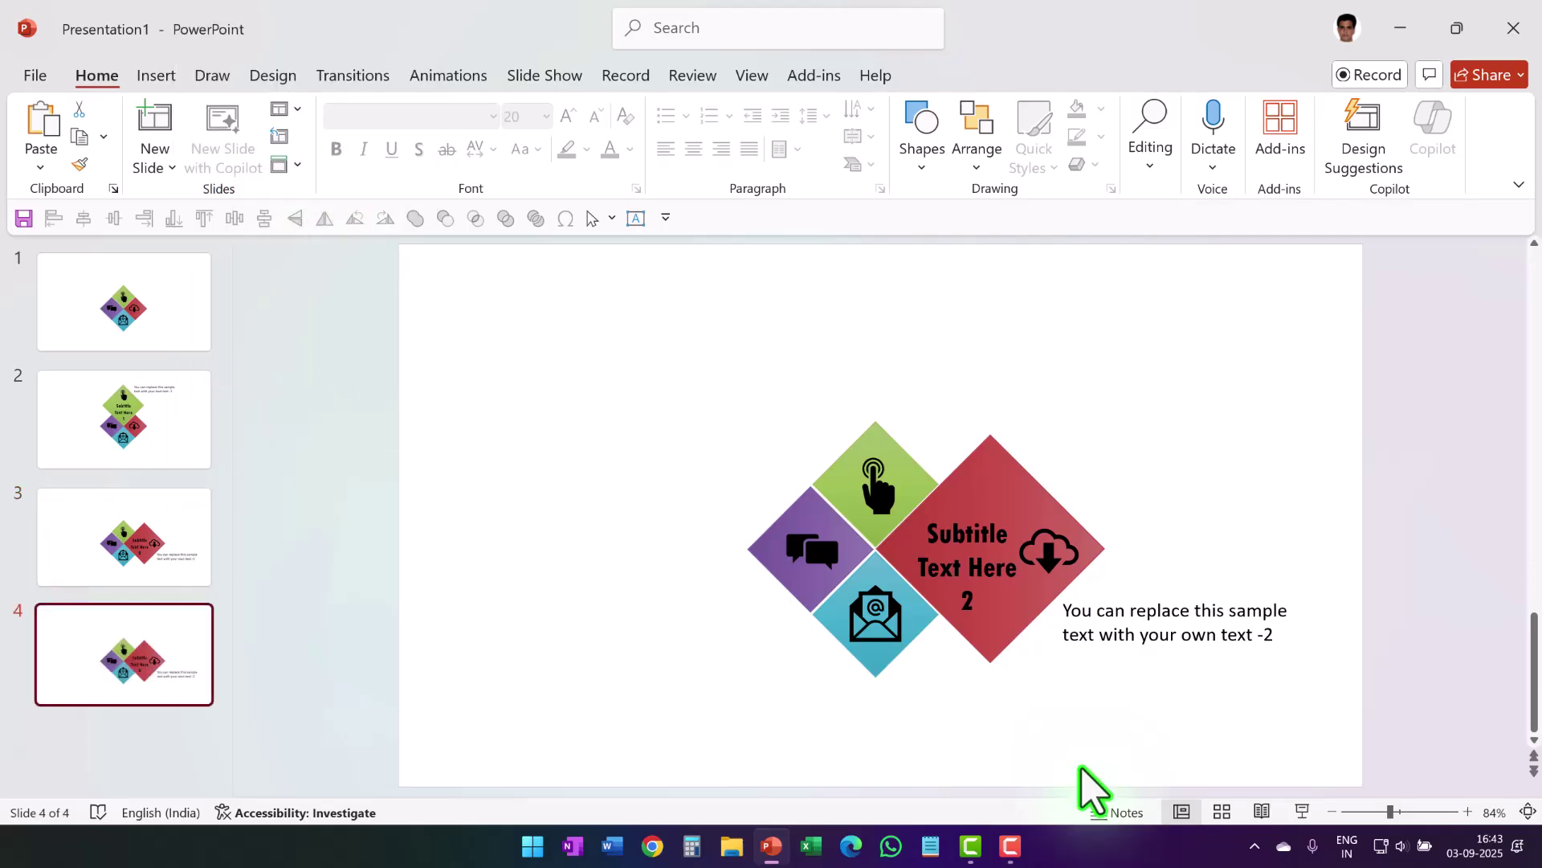
click(1004, 460)
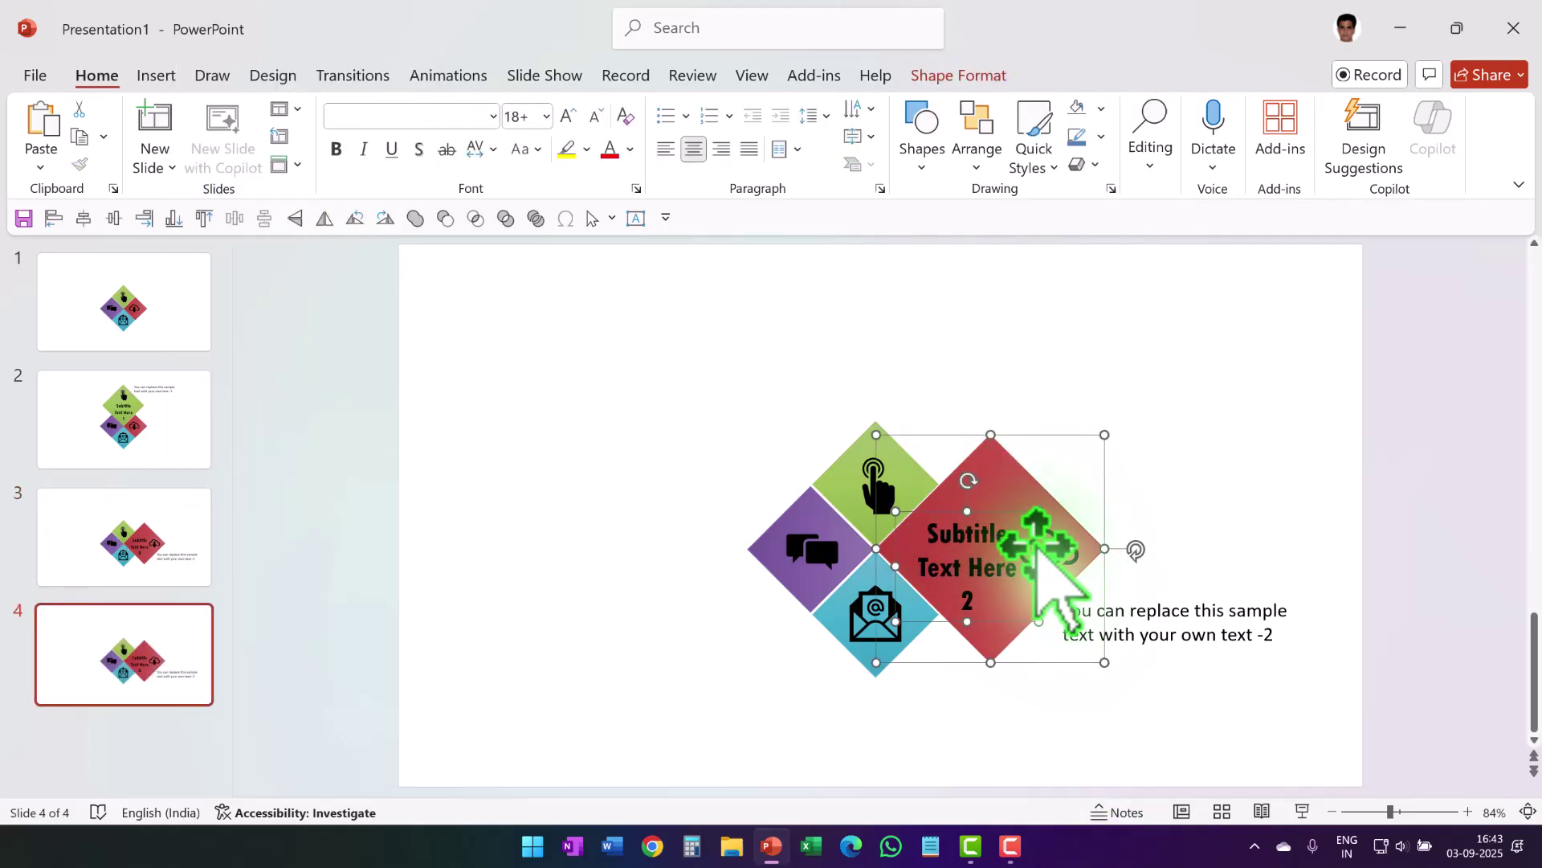
key(Delete)
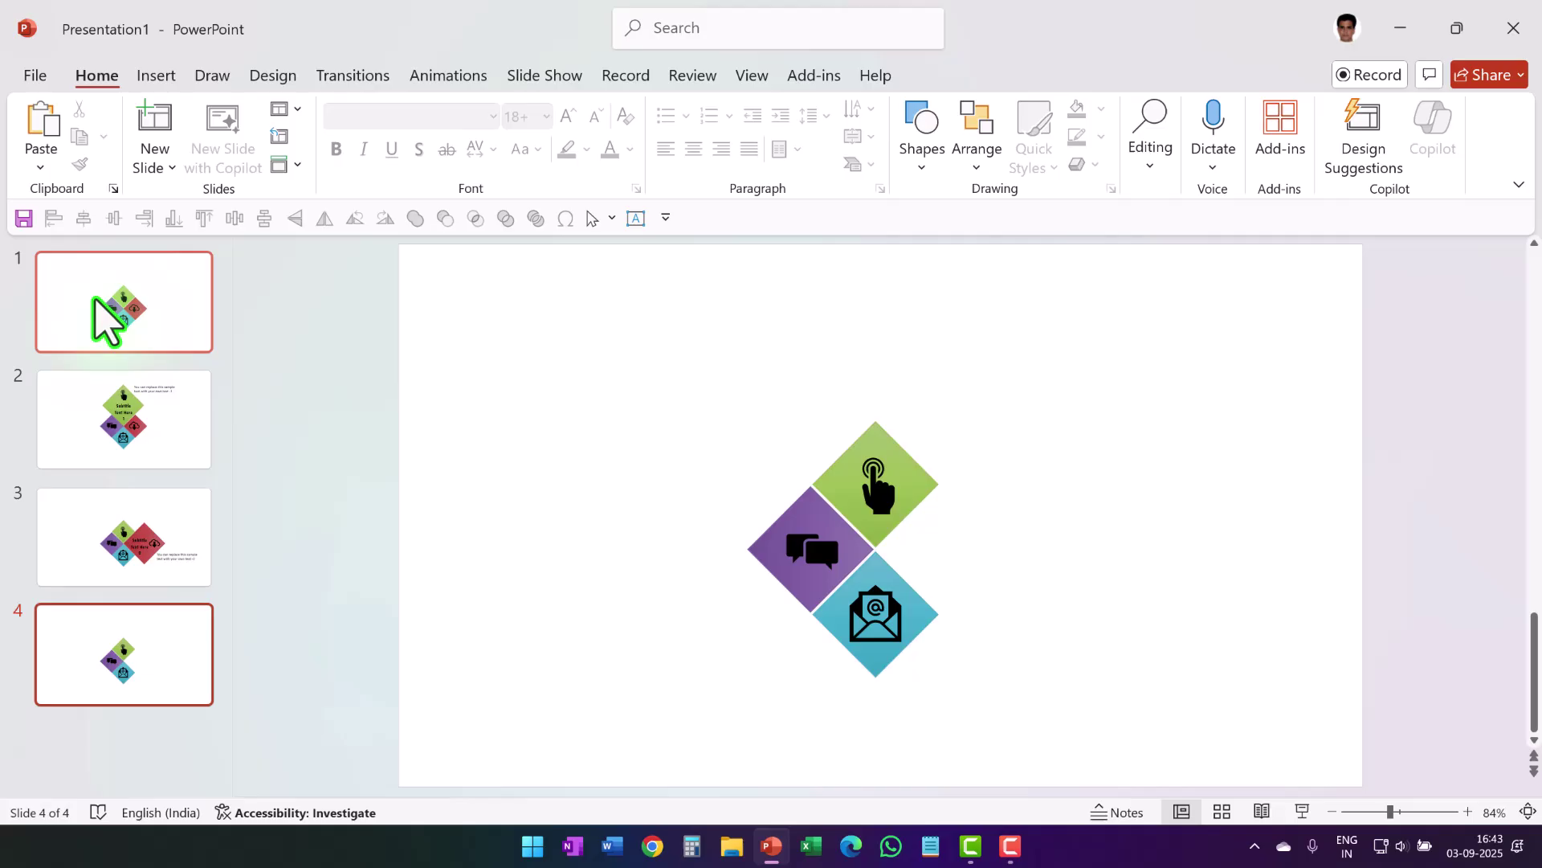
- Copy the small red cloud diamond from slide 1 and paste it onto slide 4
click(104, 317)
drag(1103, 640, 878, 482)
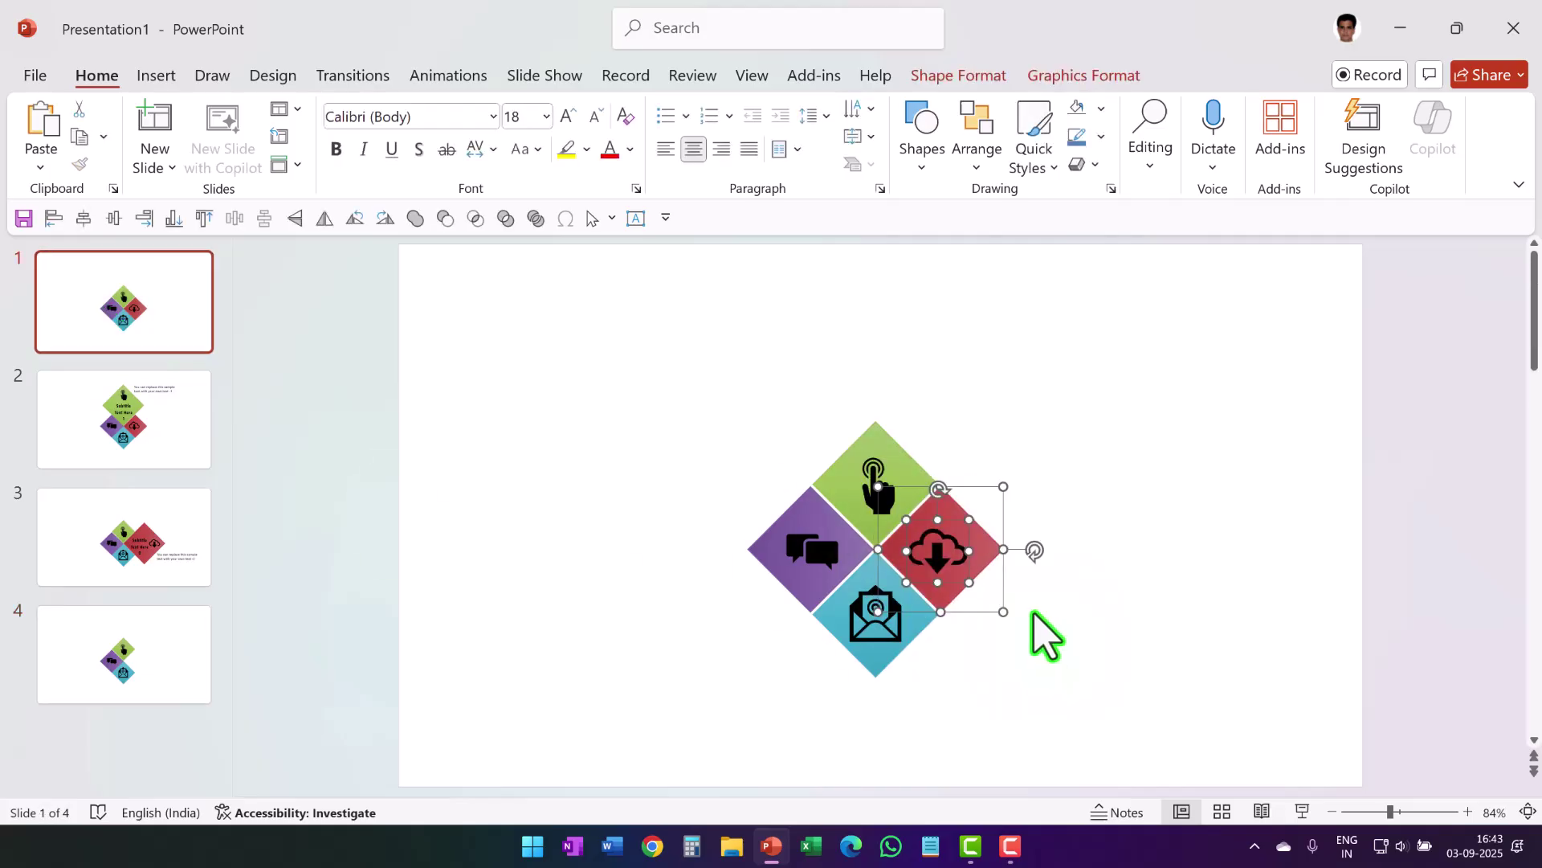
click(137, 667)
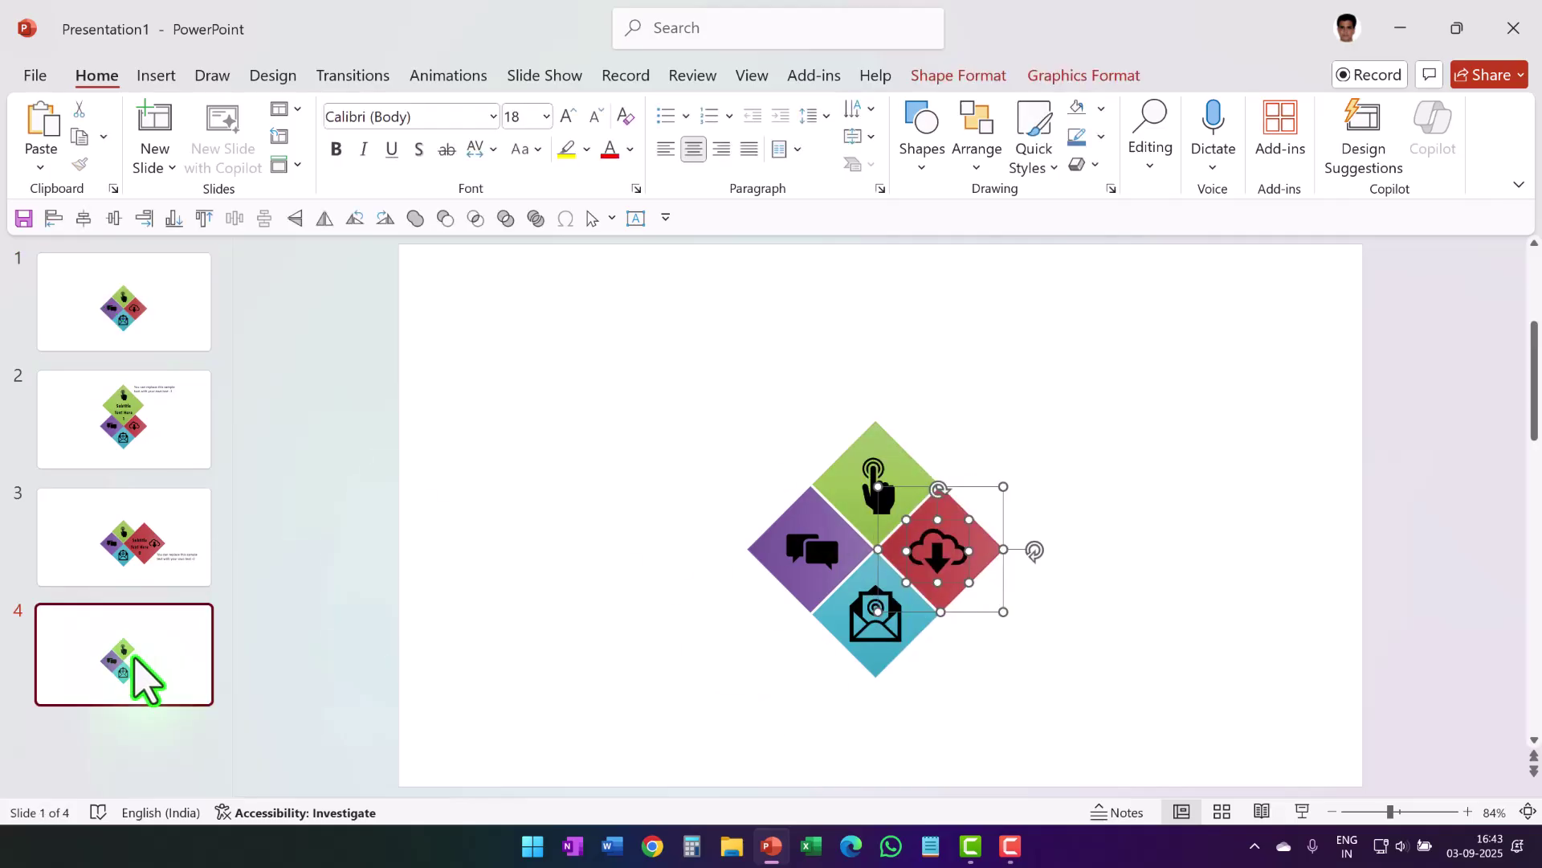
key(ctrl+v)
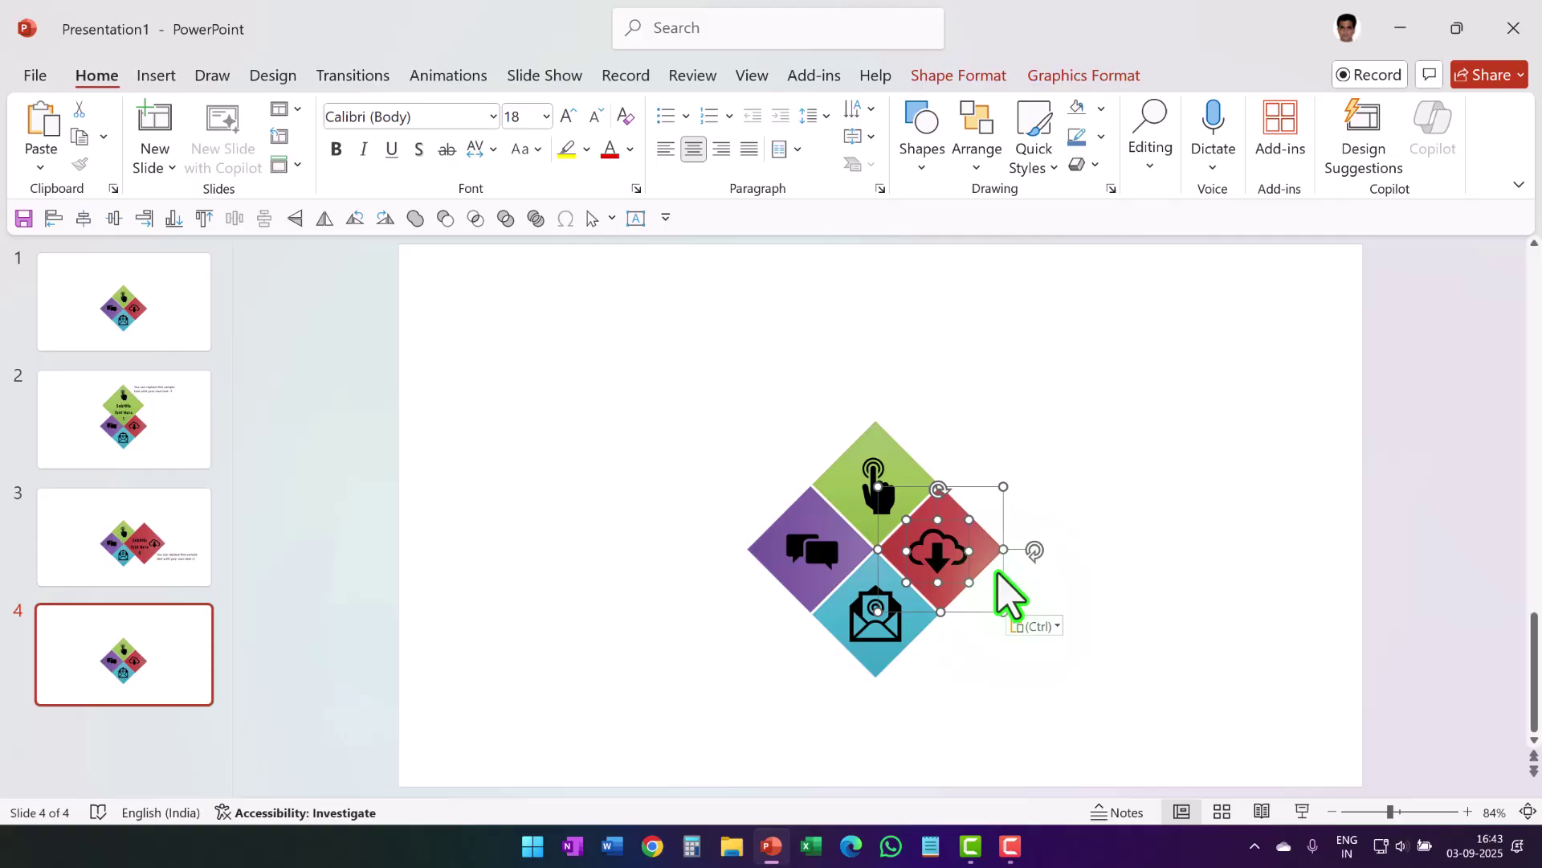
click(1000, 660)
- Resize slide 4's blue envelope diamond to 8 cm height and 8 cm width
click(910, 625)
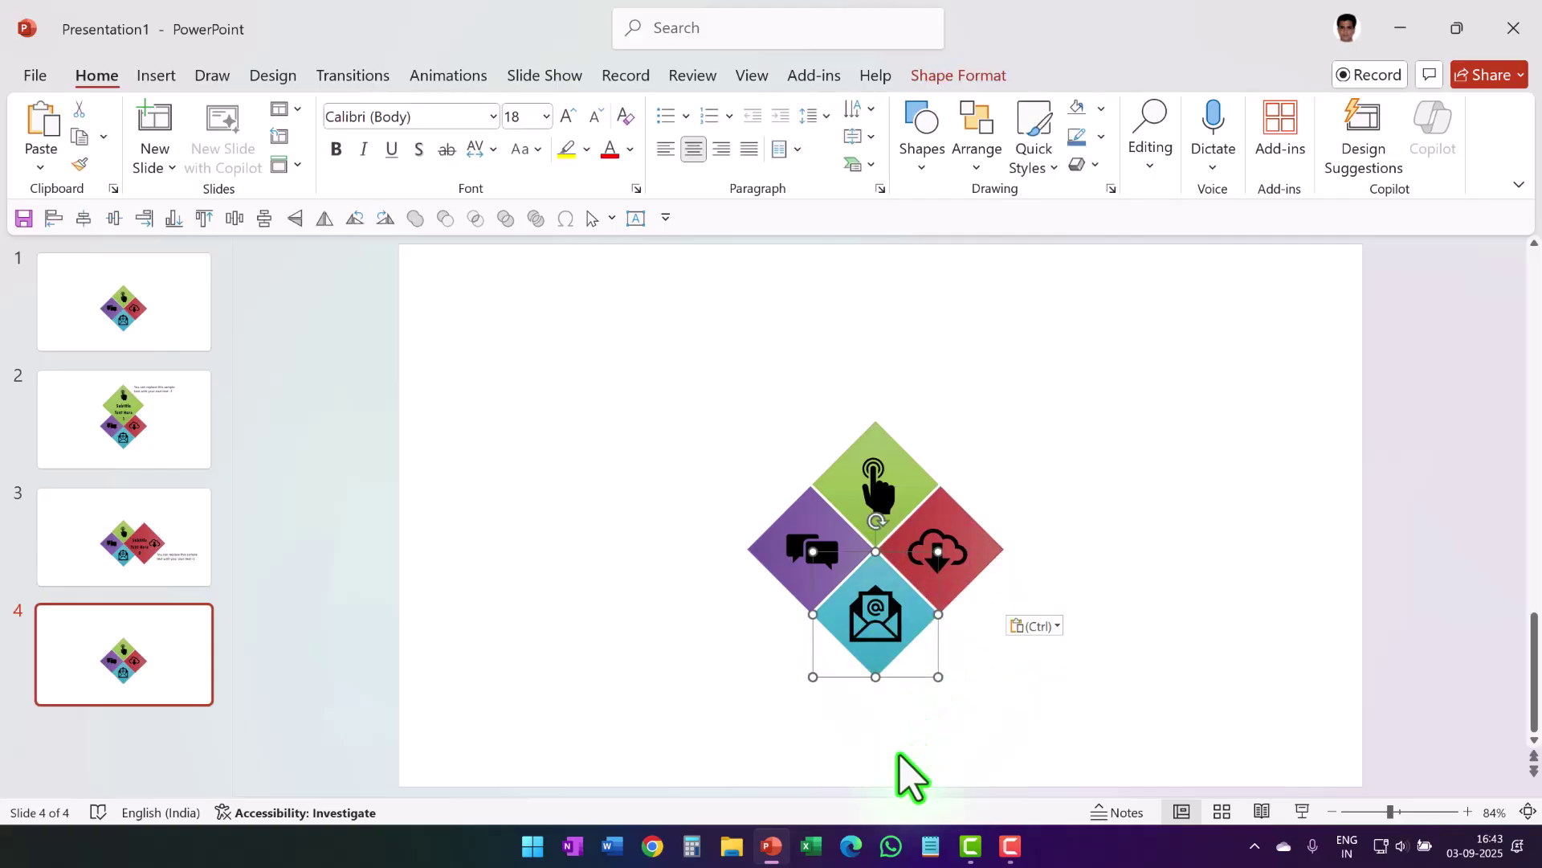
click(992, 75)
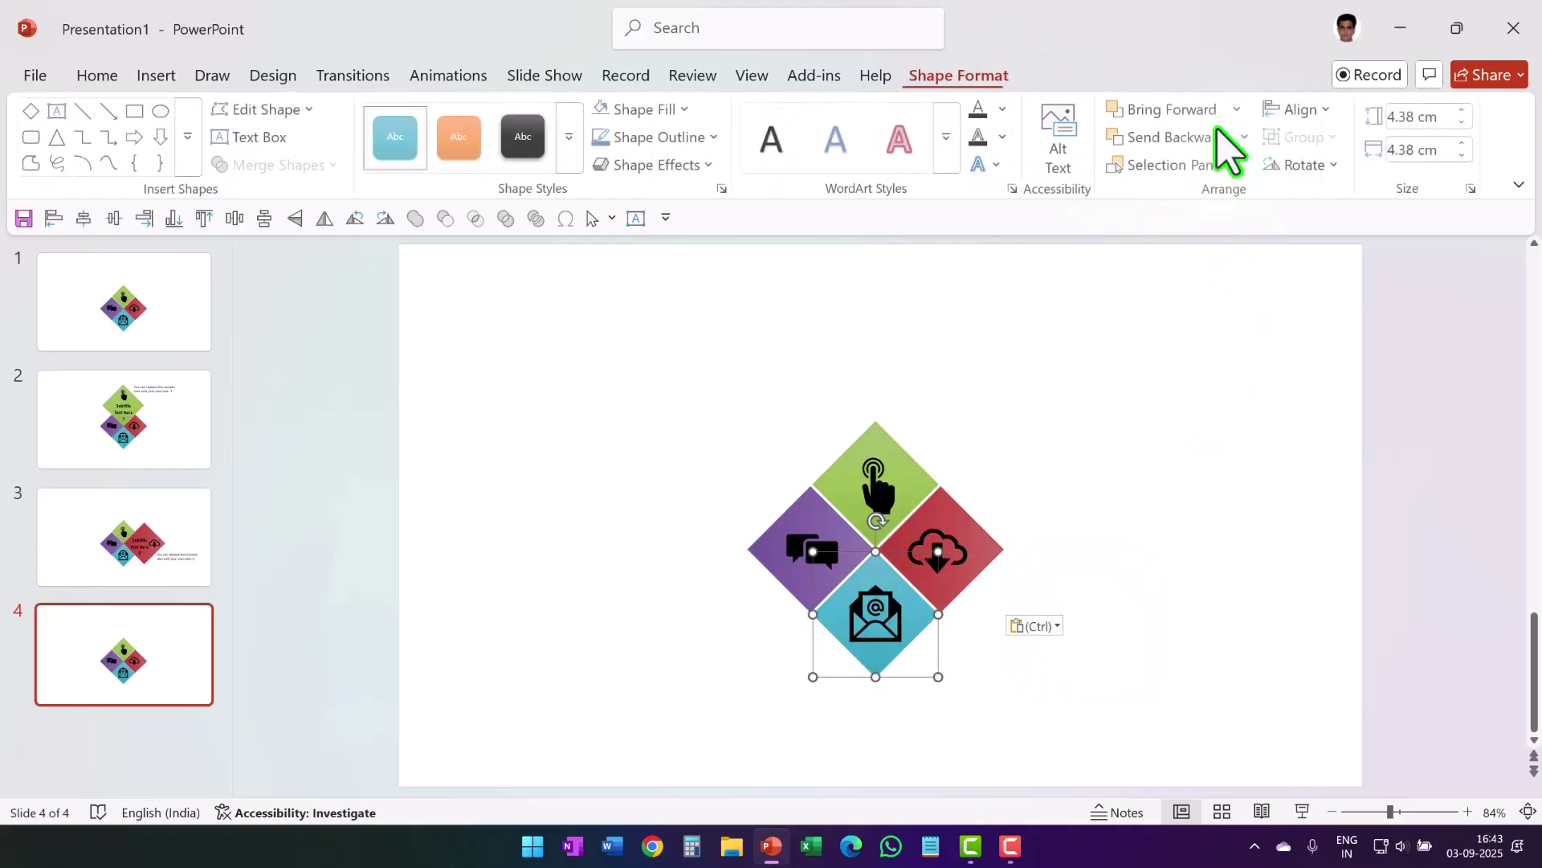
click(1437, 121)
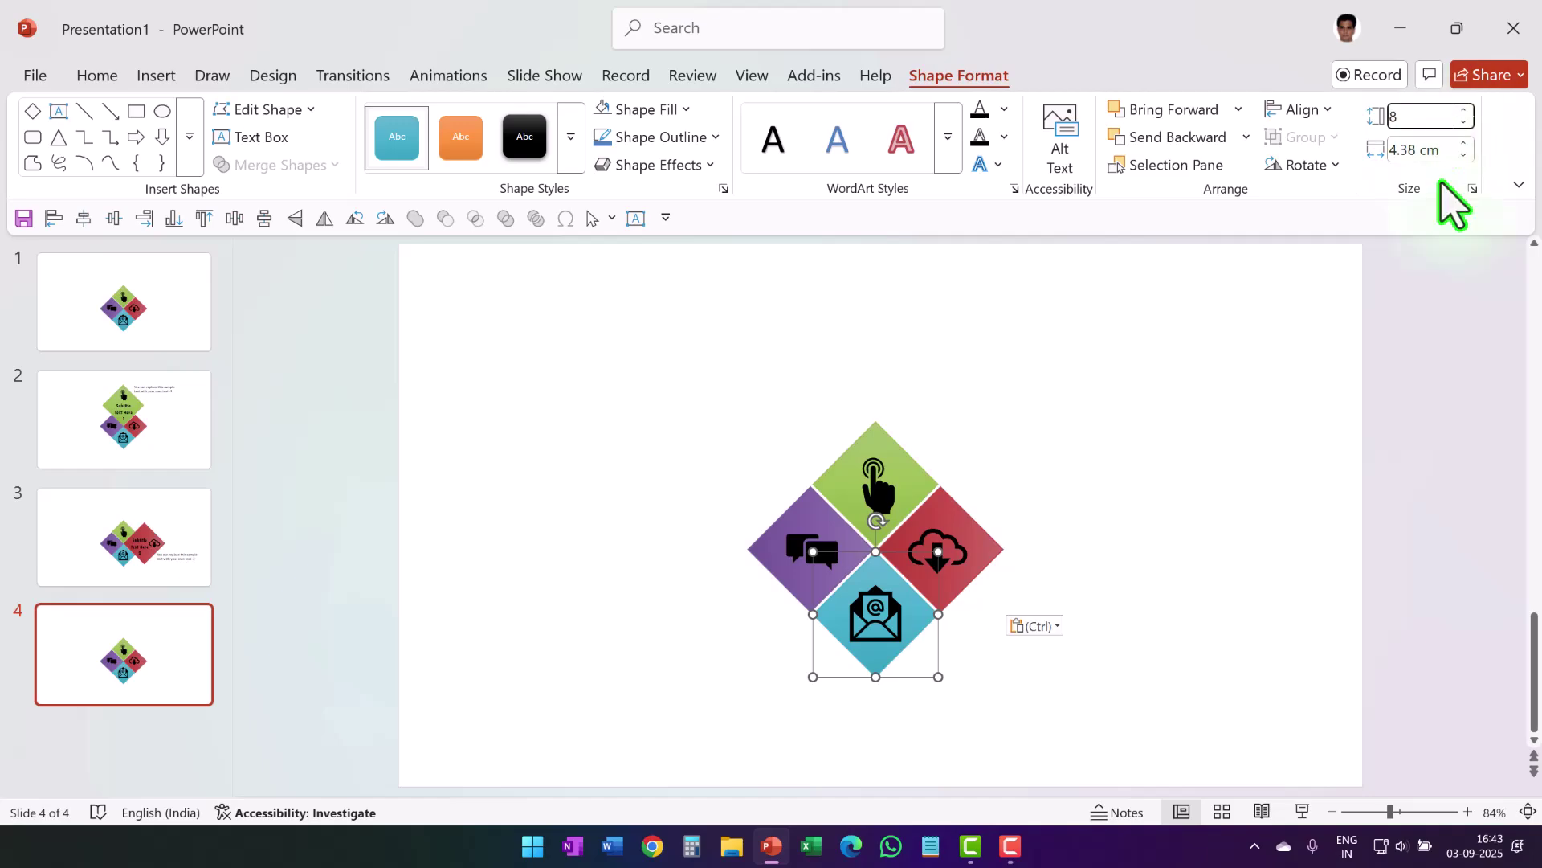
key(Tab)
text(8)
key(Return)
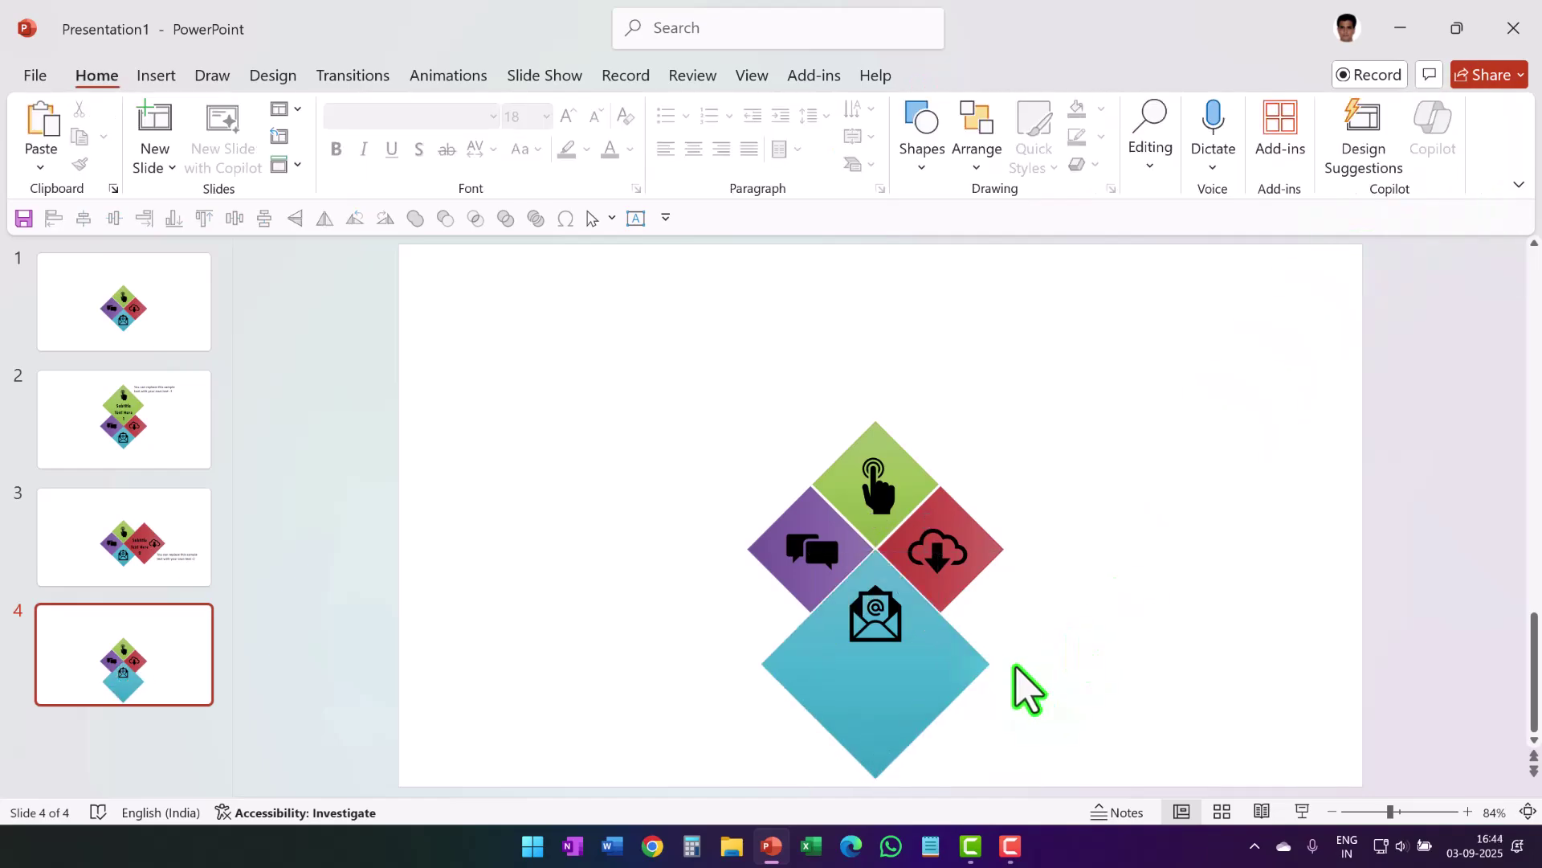
drag(1016, 678, 884, 692)
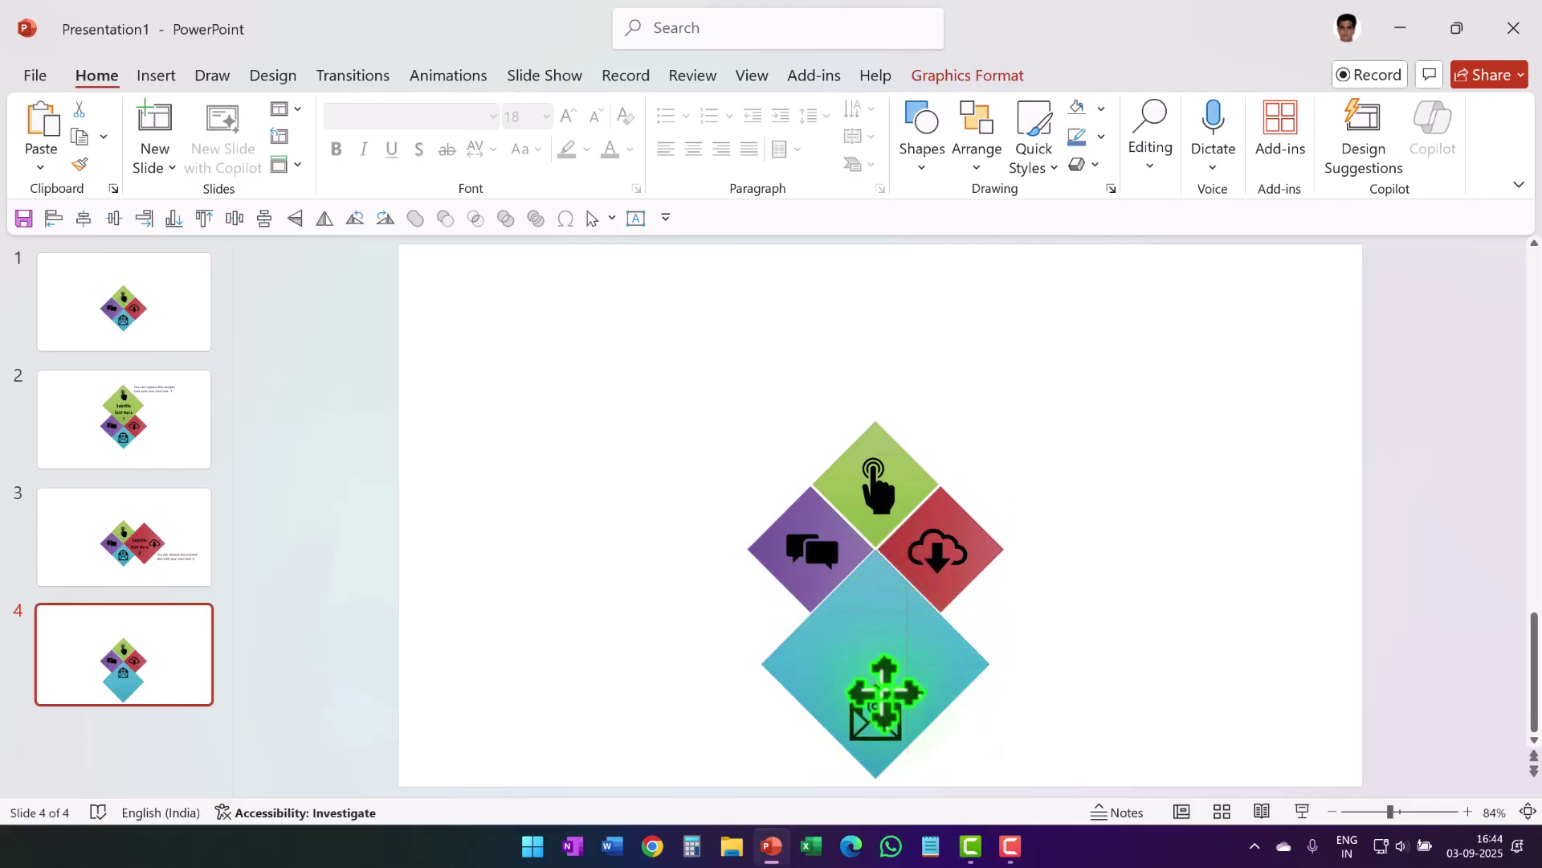
click(1126, 726)
- Copy slide 2's numbered subtitle onto slide 4's enlarged blue diamond, ready to renumber as 3
key(Page_Up)
key(Page_Up)
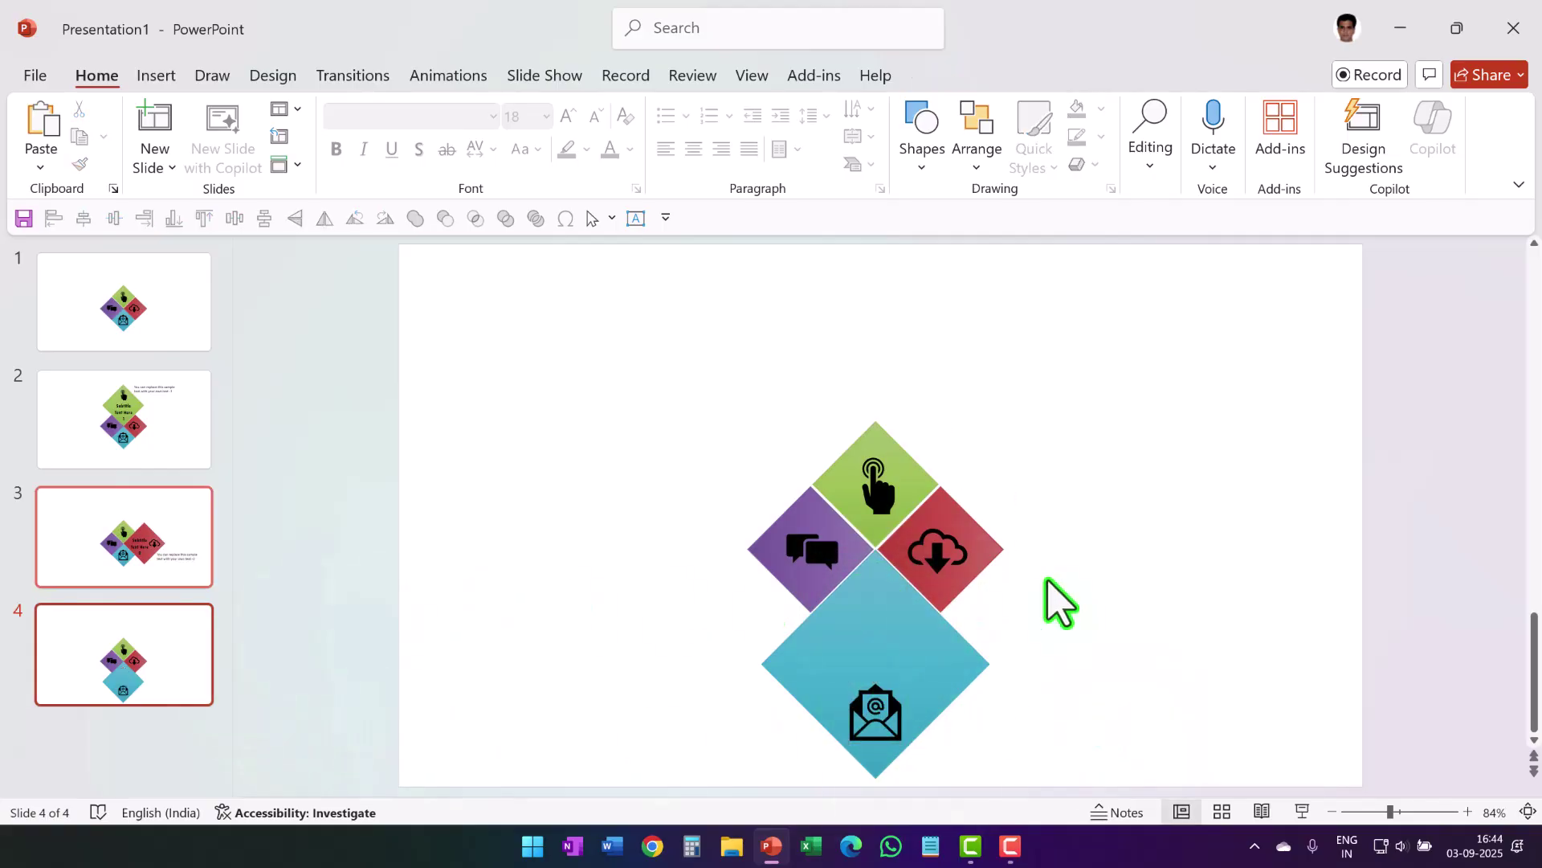
click(883, 444)
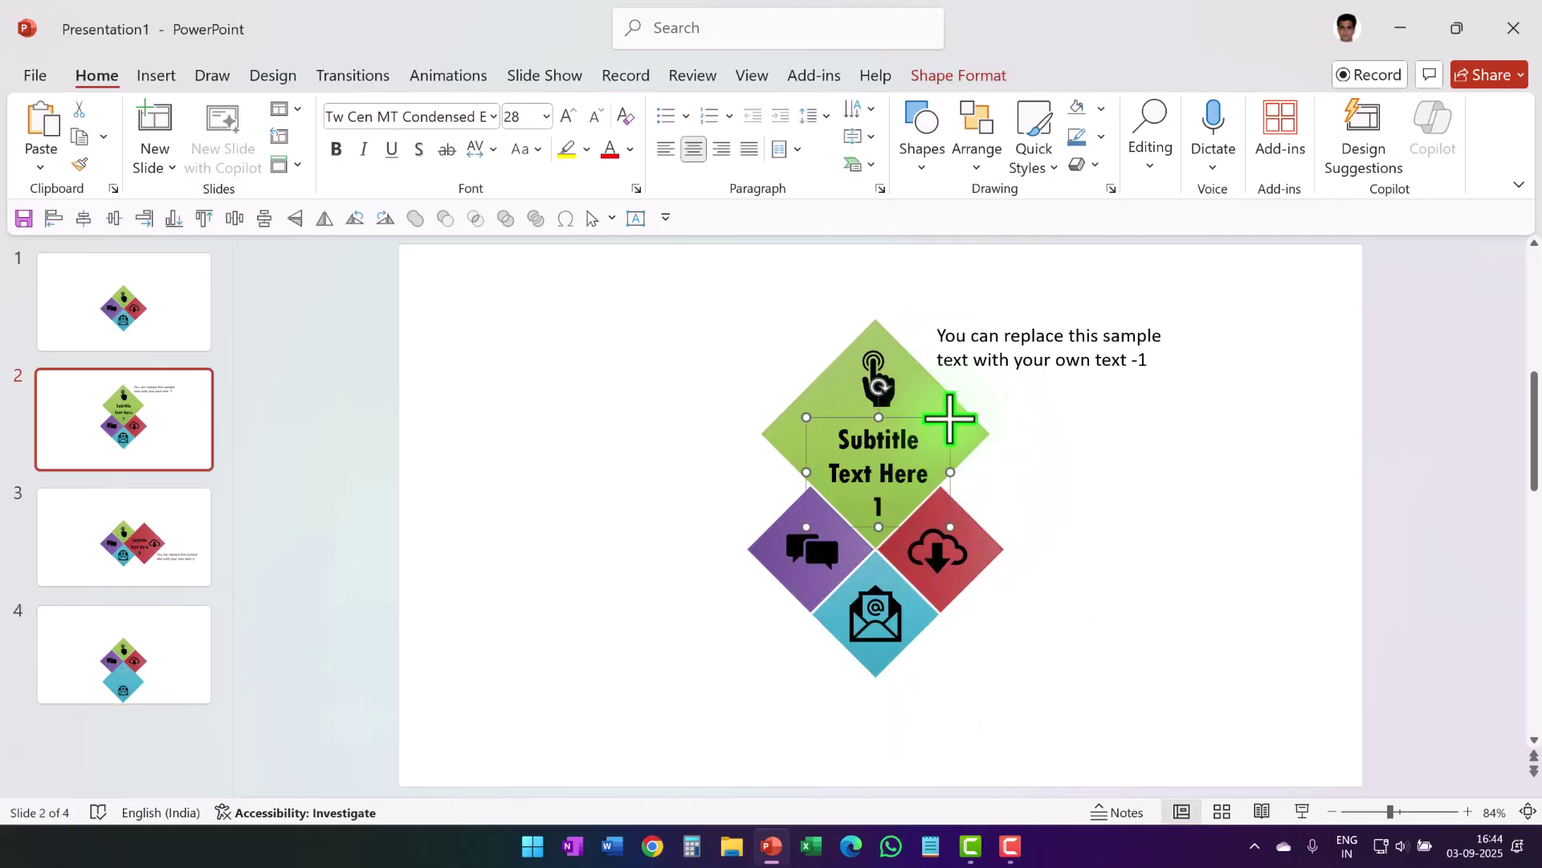
key(ctrl+c)
click(144, 691)
key(ctrl+v)
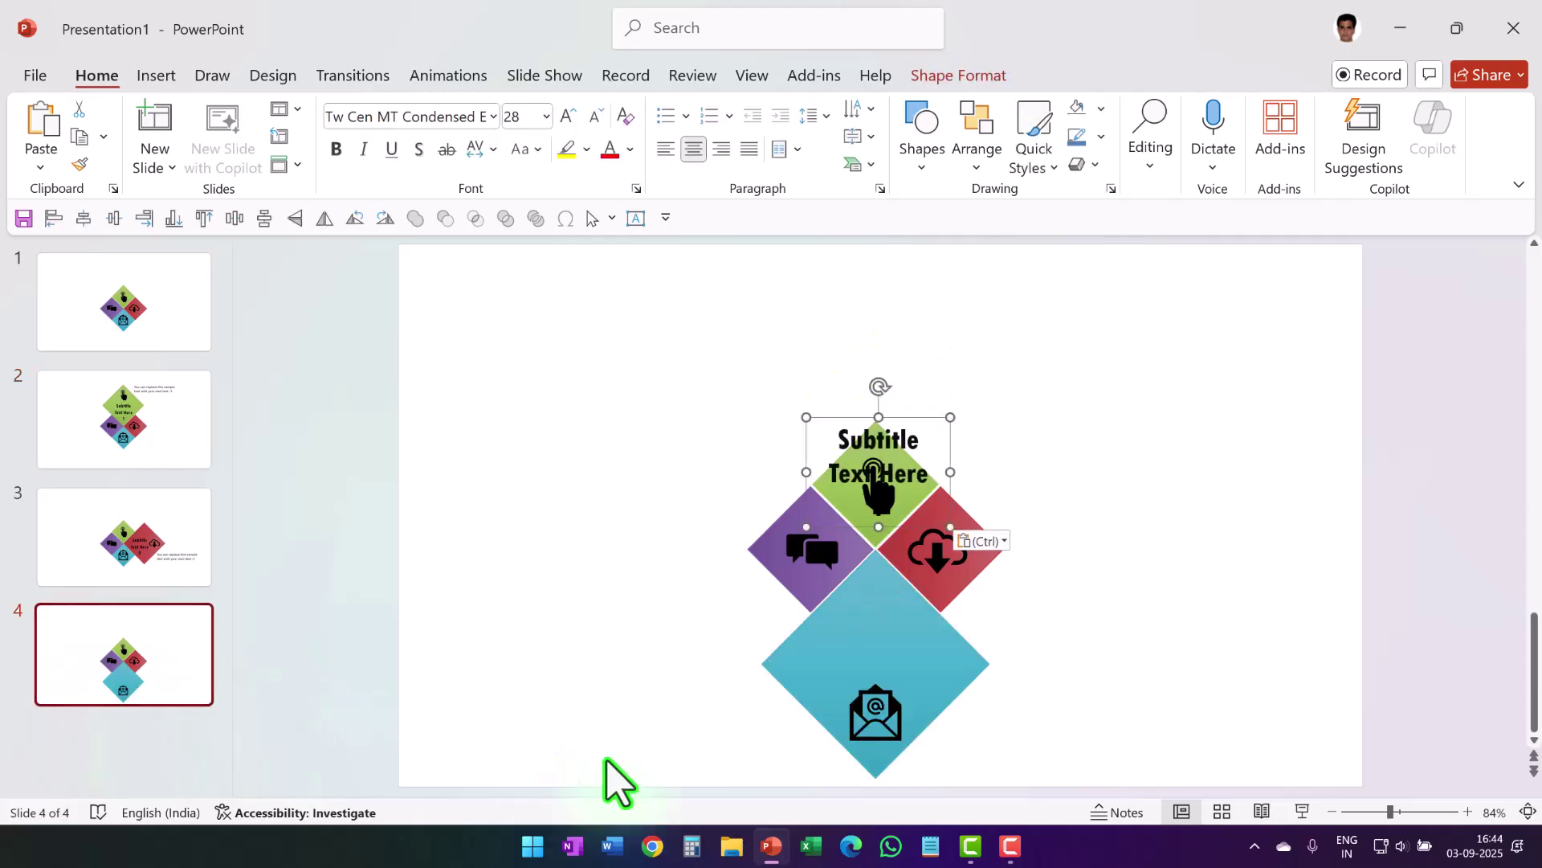
drag(929, 448, 927, 583)
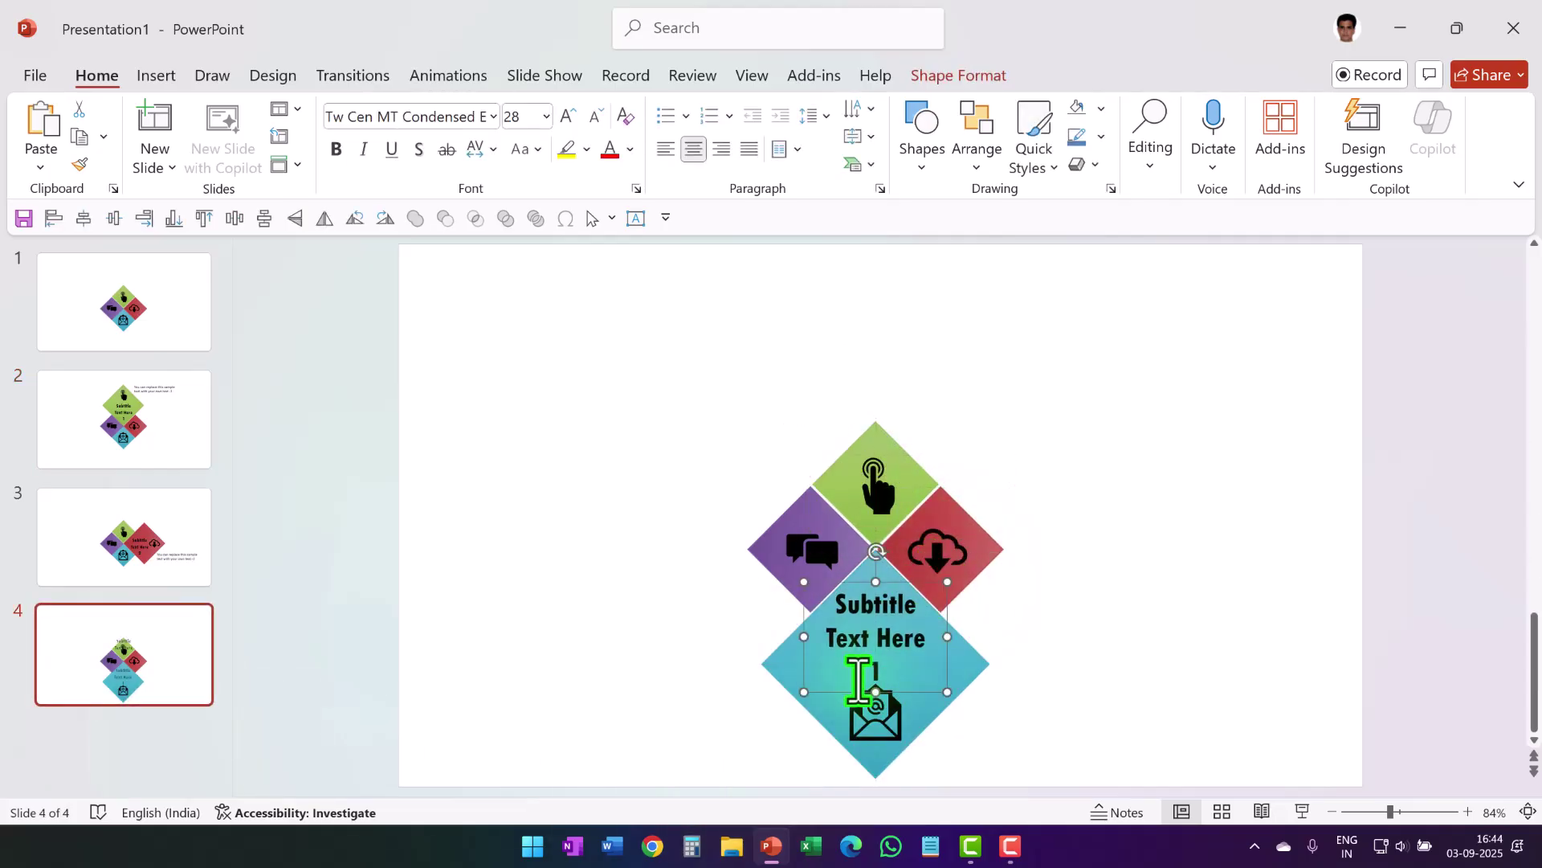
click(878, 673)
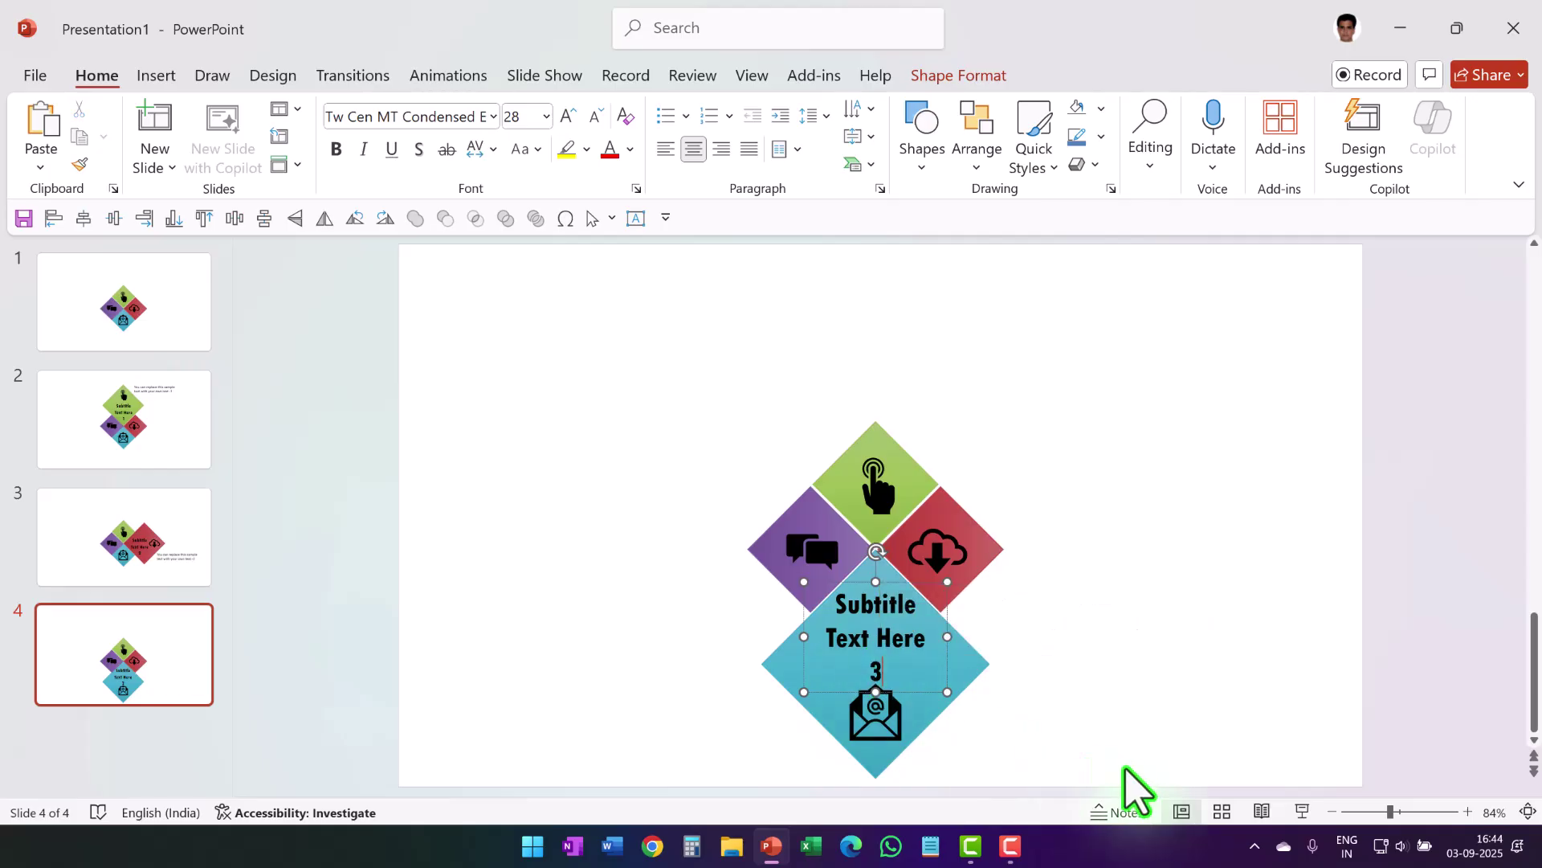
- Copy slide 3's sample caption to slide 4, below-left of the blue diamond, right-aligned
click(157, 522)
click(1173, 652)
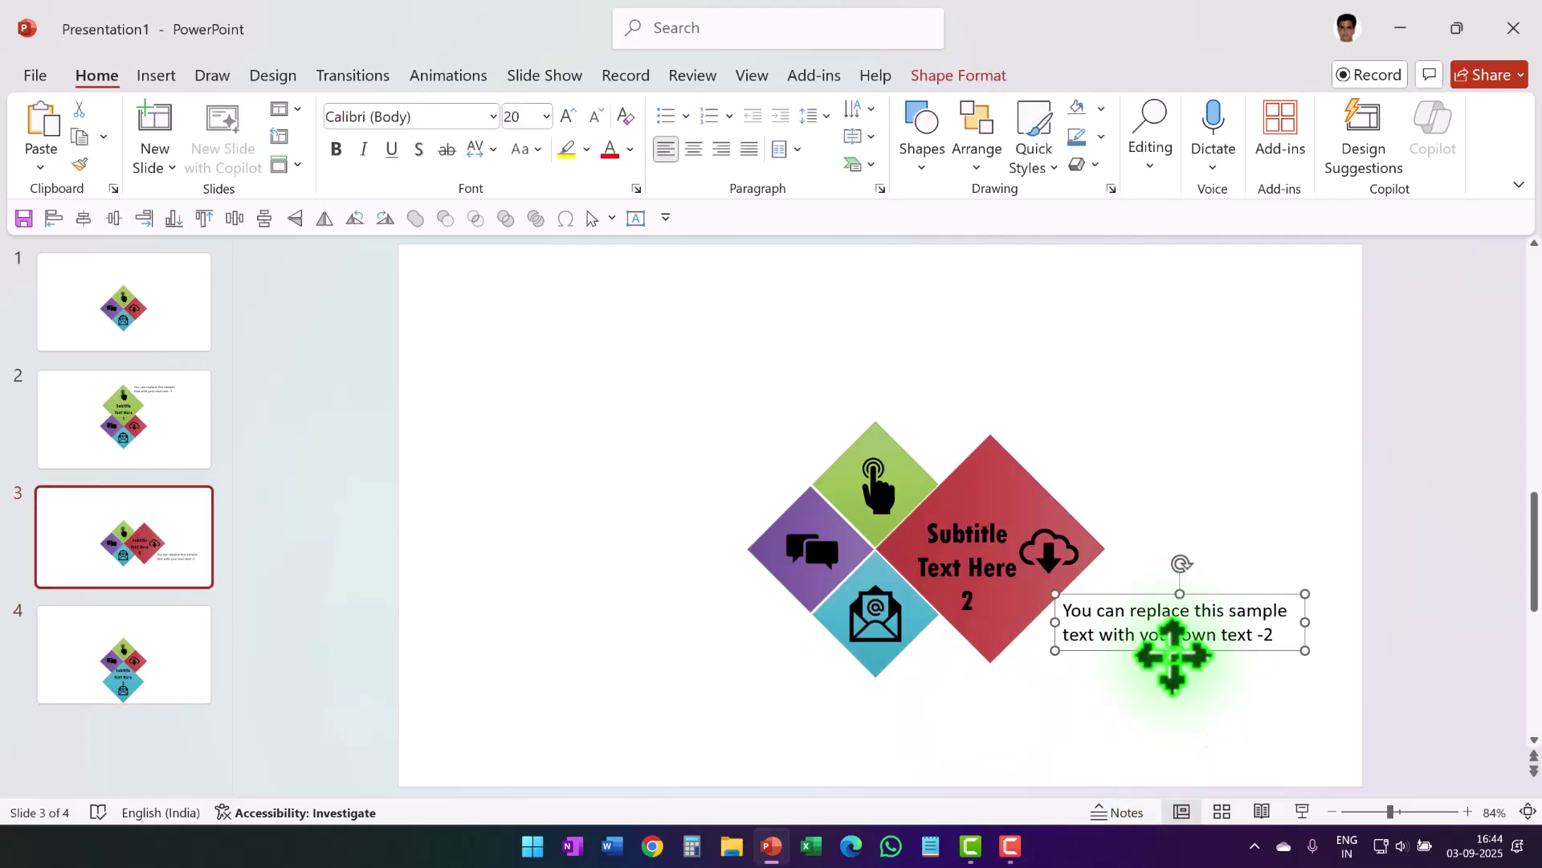
key(ctrl+c)
click(199, 675)
key(ctrl+v)
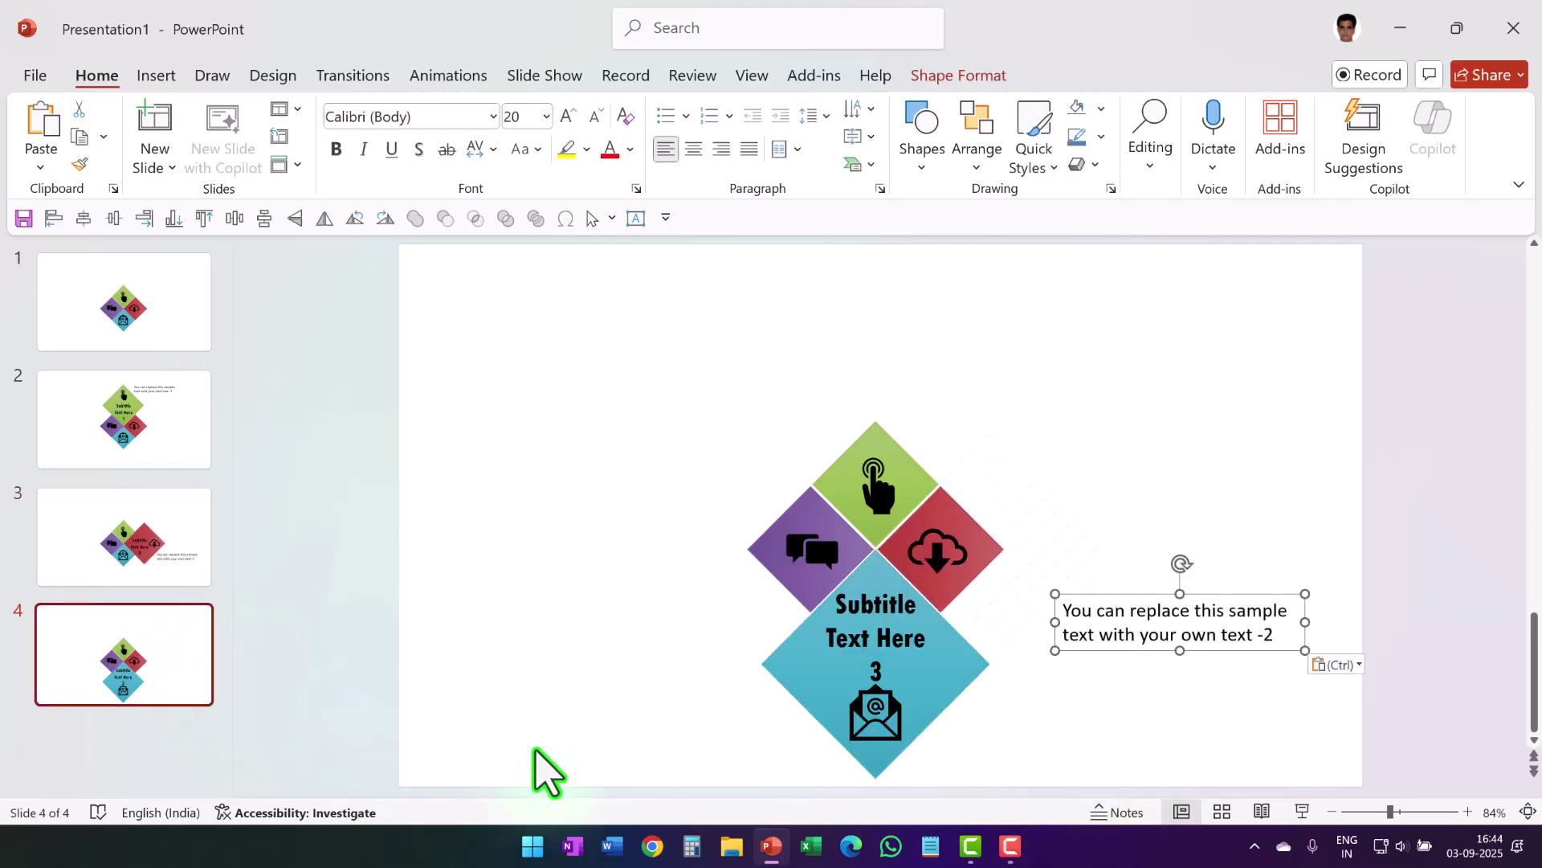
drag(1150, 602, 632, 683)
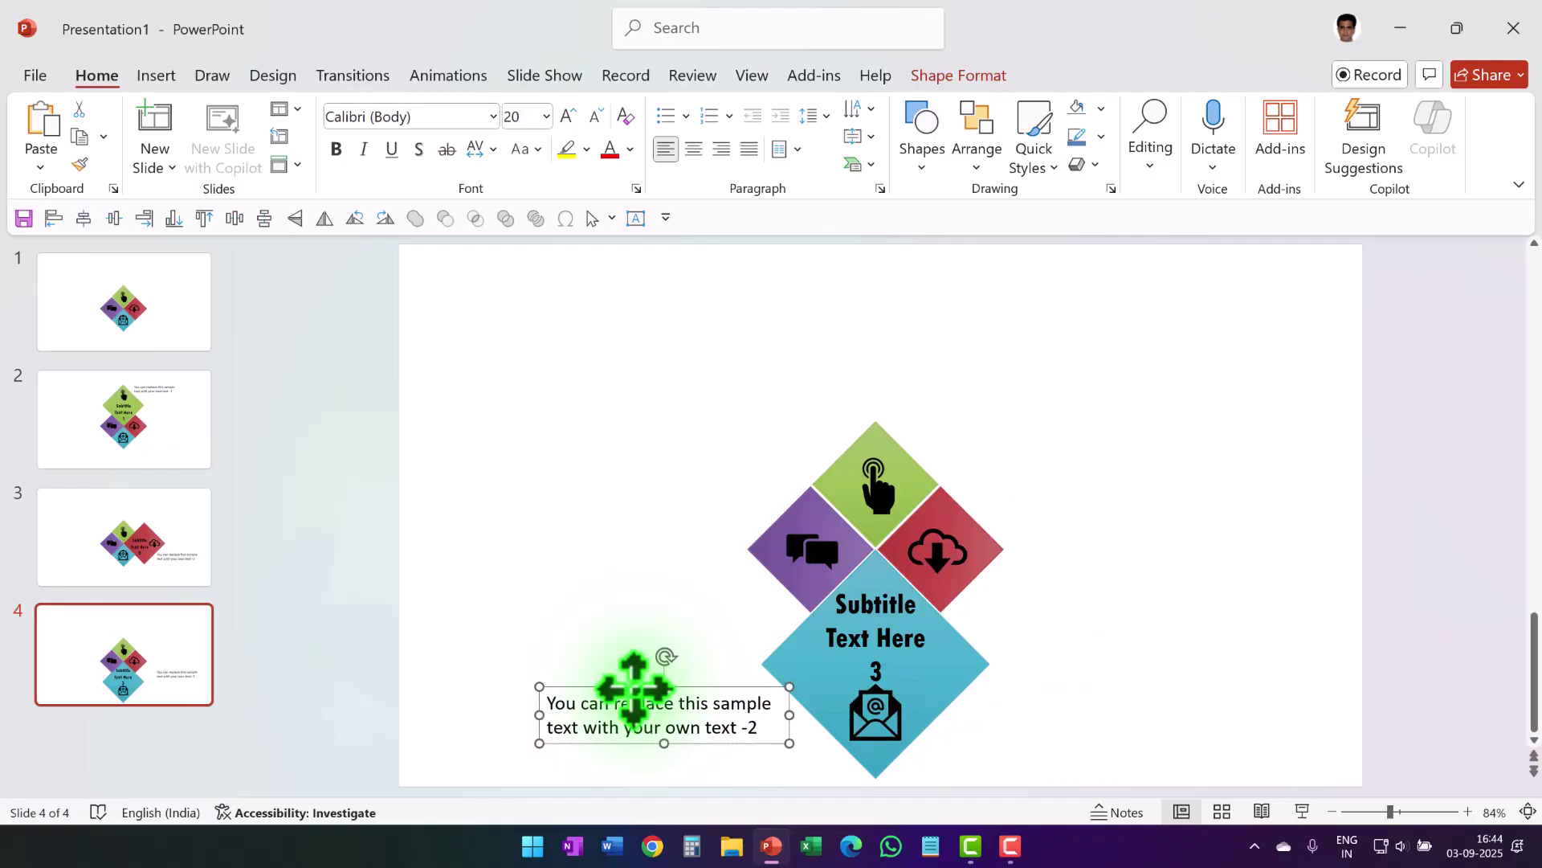
click(721, 149)
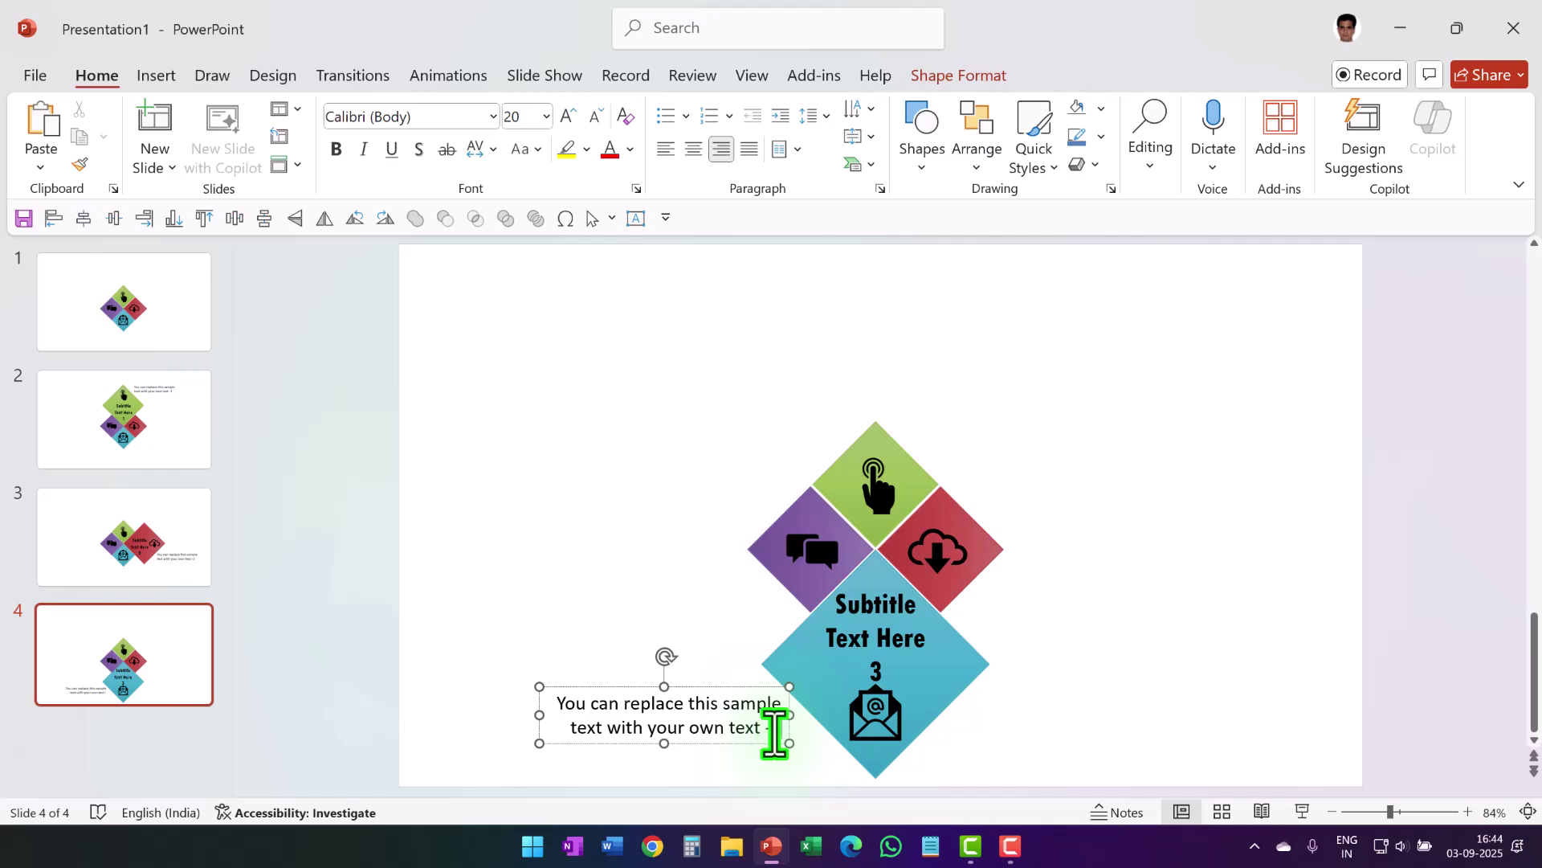
- Duplicate slide 4 as slide 5 and reset the enlarged diamond to its original small size
click(143, 695)
right_click(143, 695)
click(233, 384)
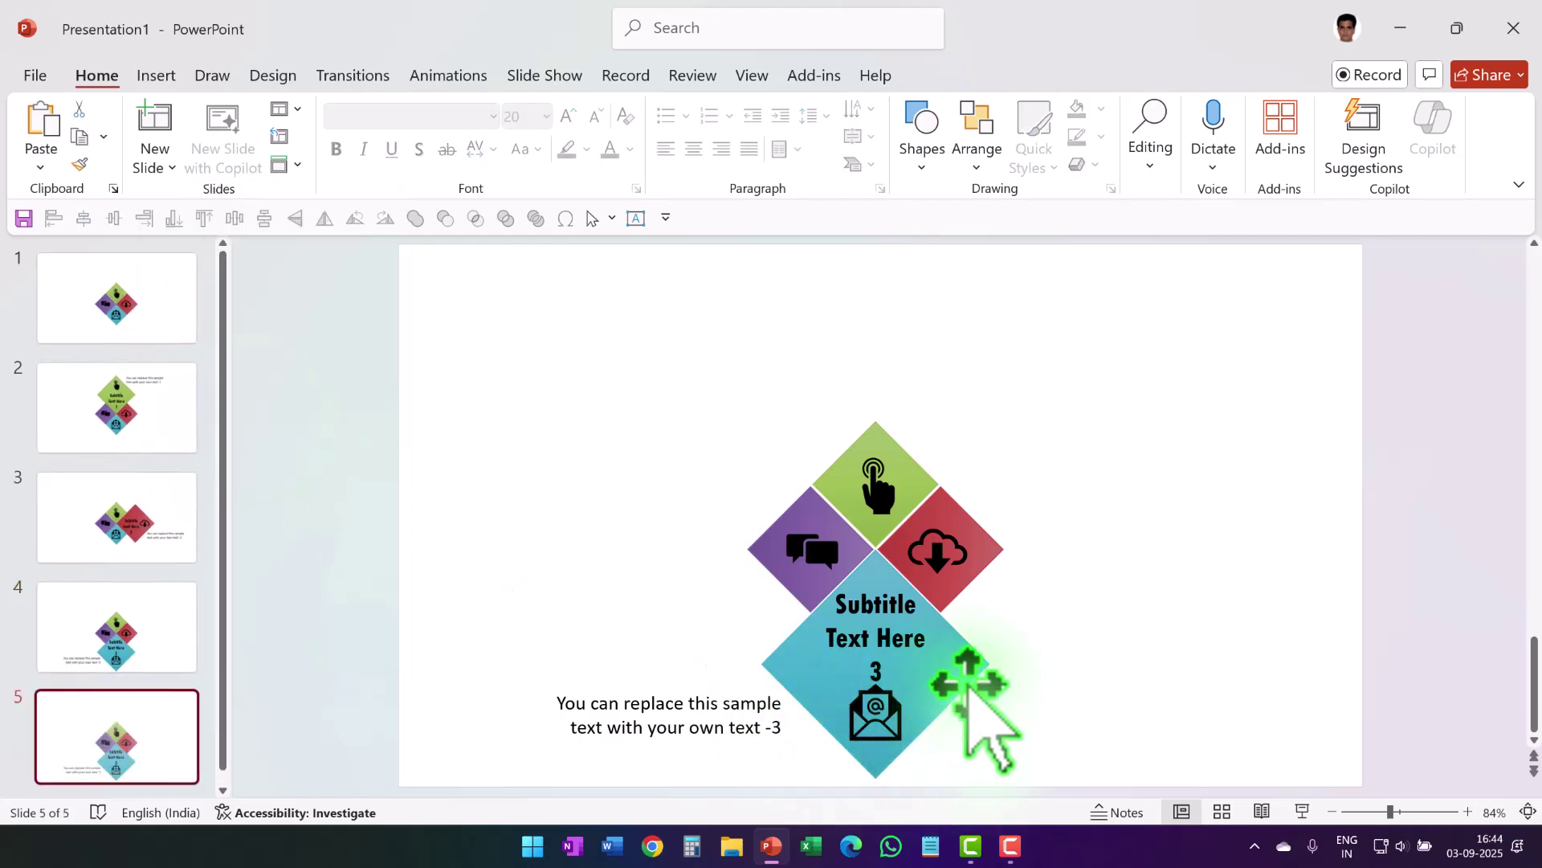
click(902, 623)
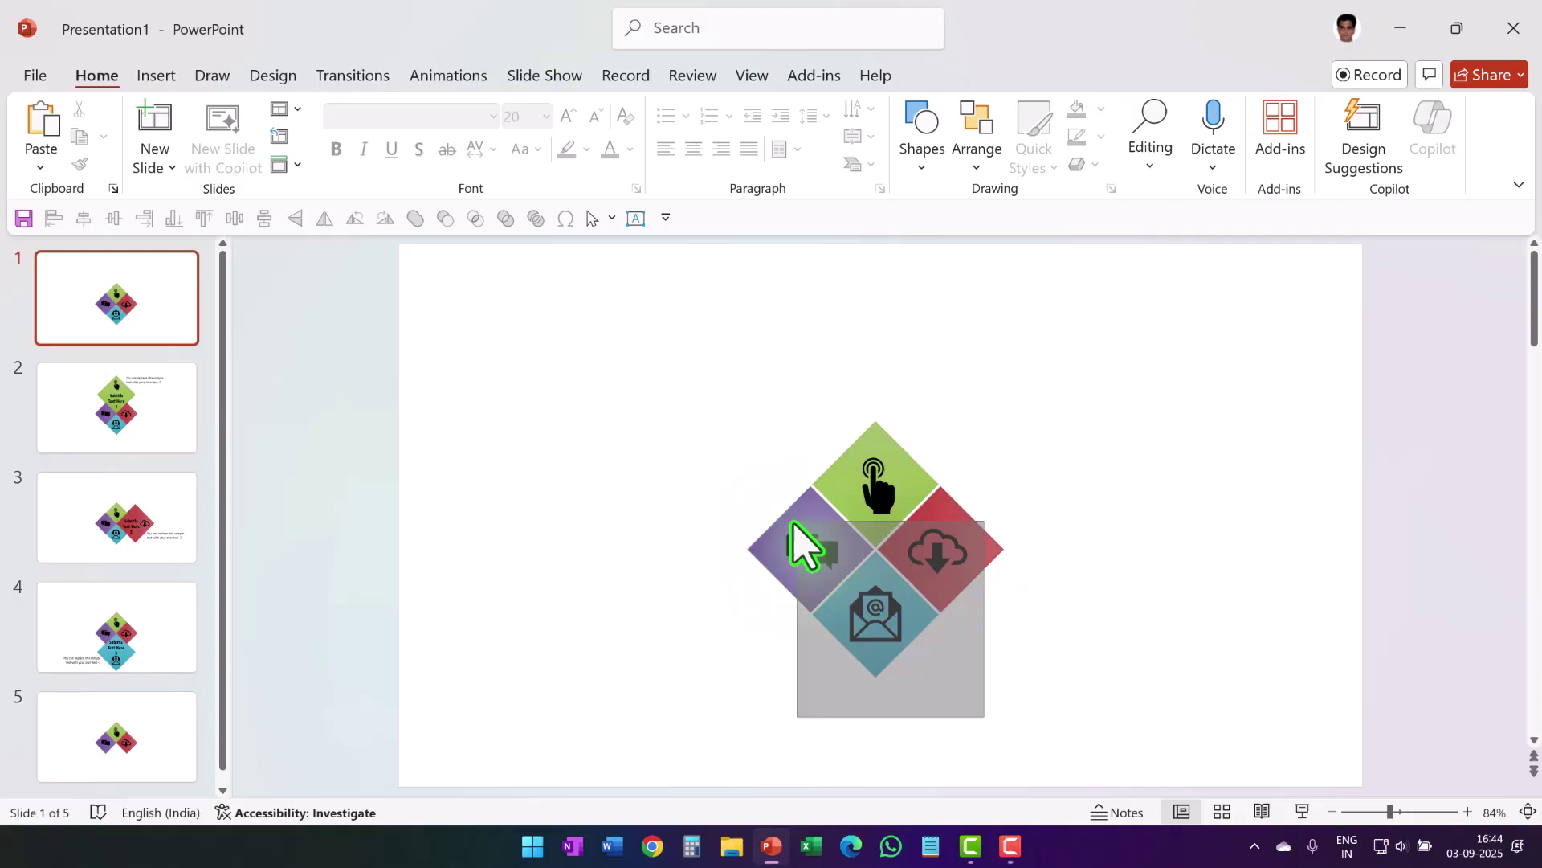
key(ctrl+v)
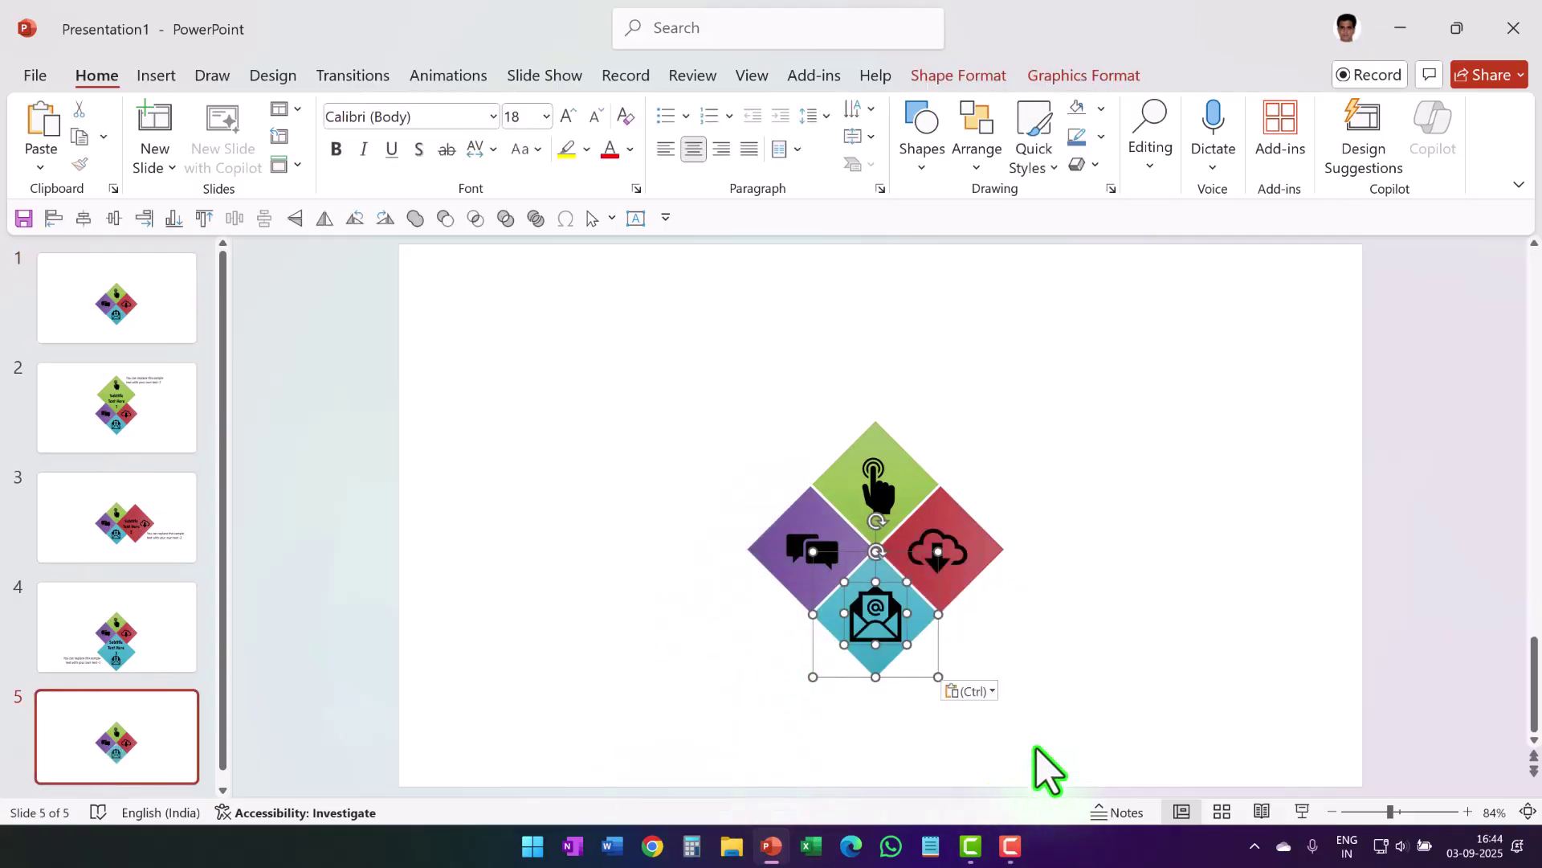
click(1049, 771)
- Enlarge the purple diamond to 8 cm x 8 cm, align it, and centre the chat icon
click(773, 564)
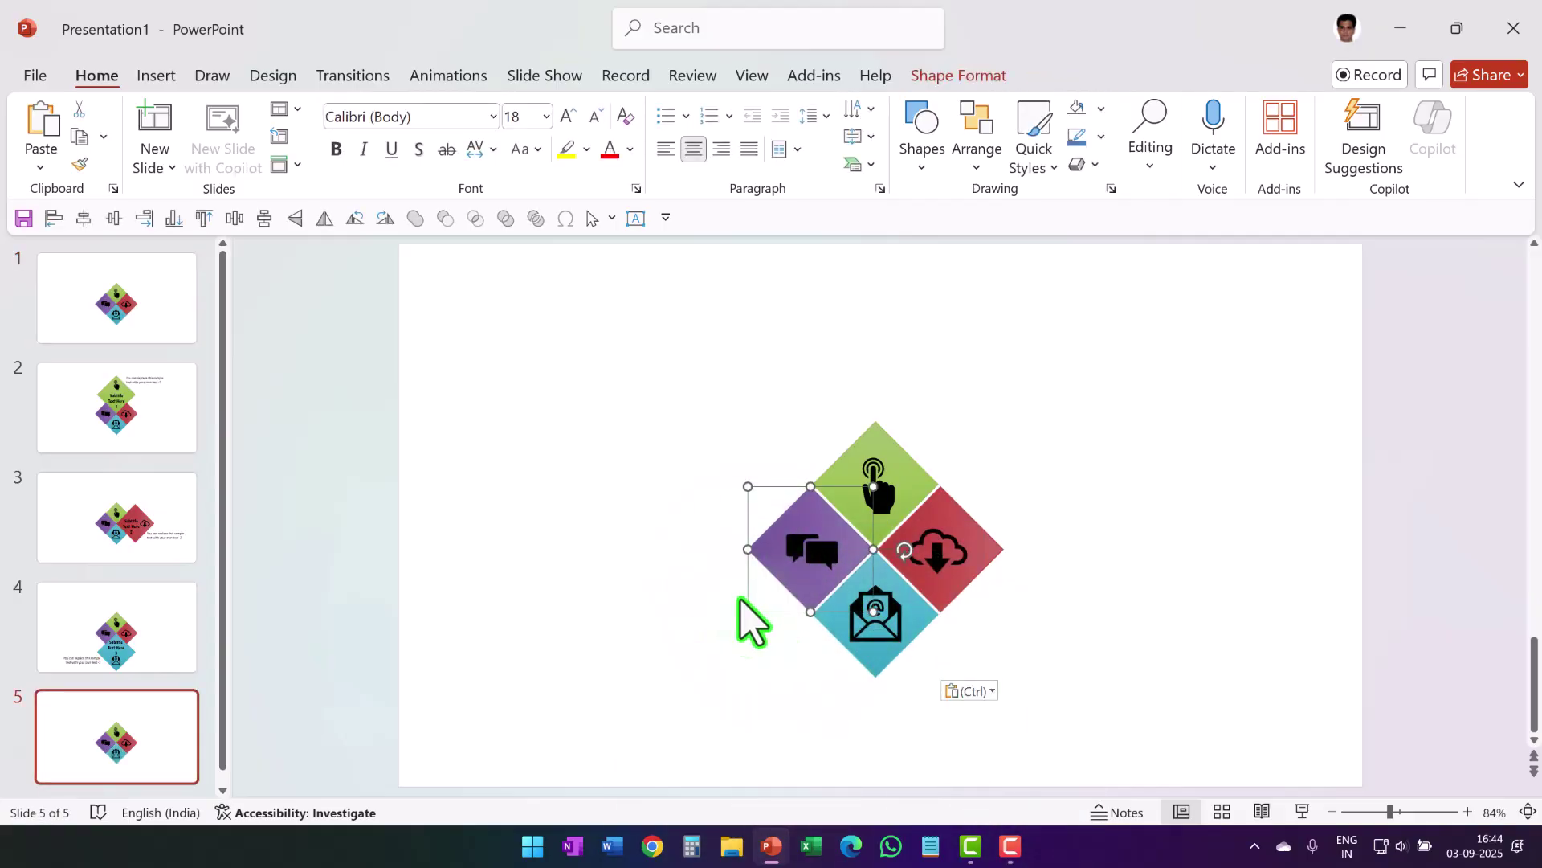
click(992, 76)
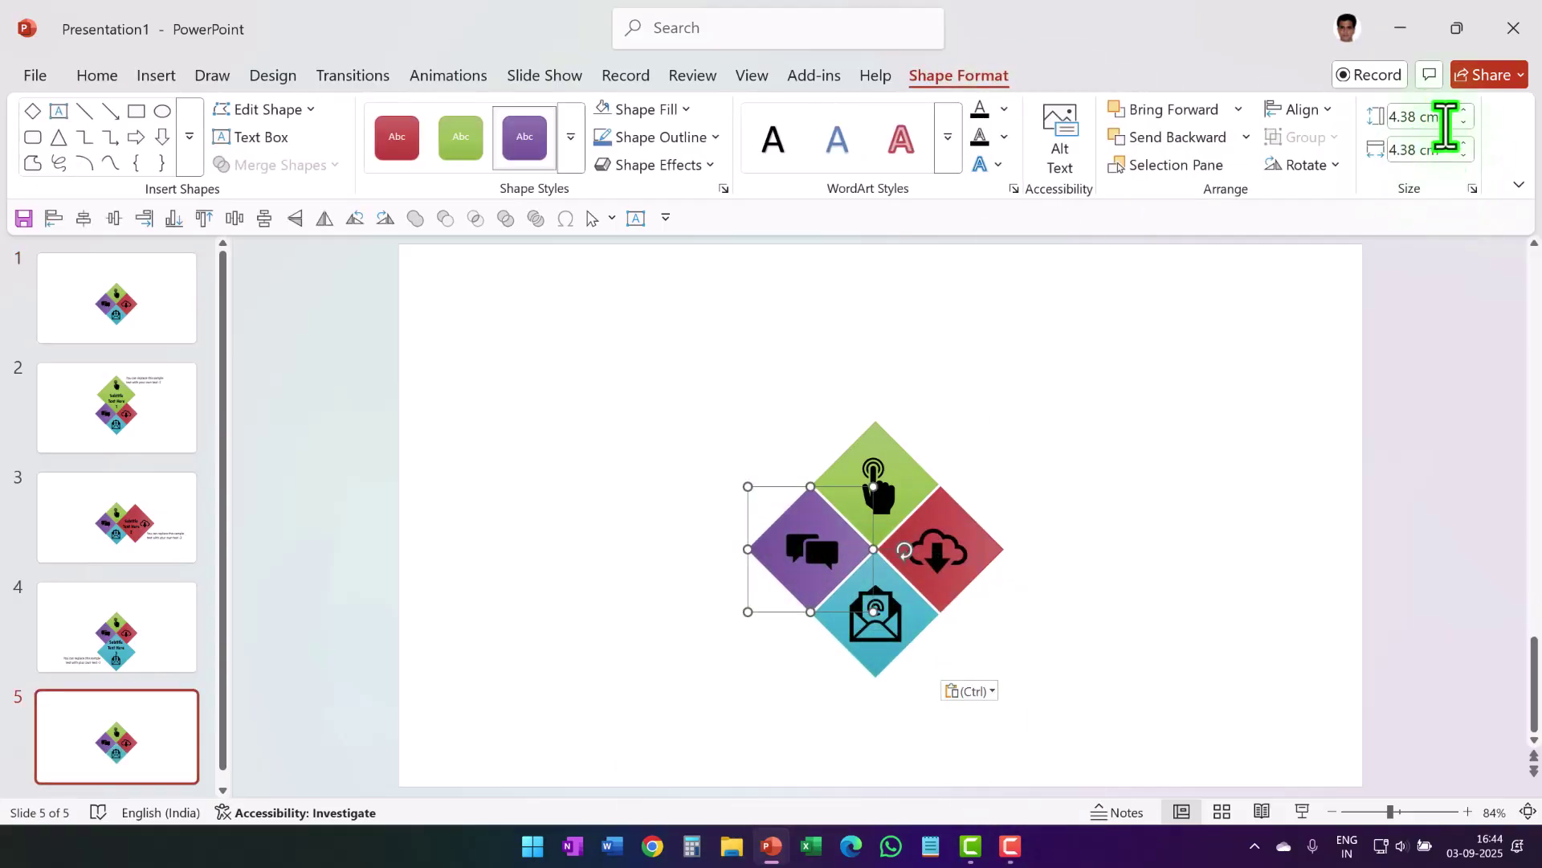
click(1445, 122)
text(8)
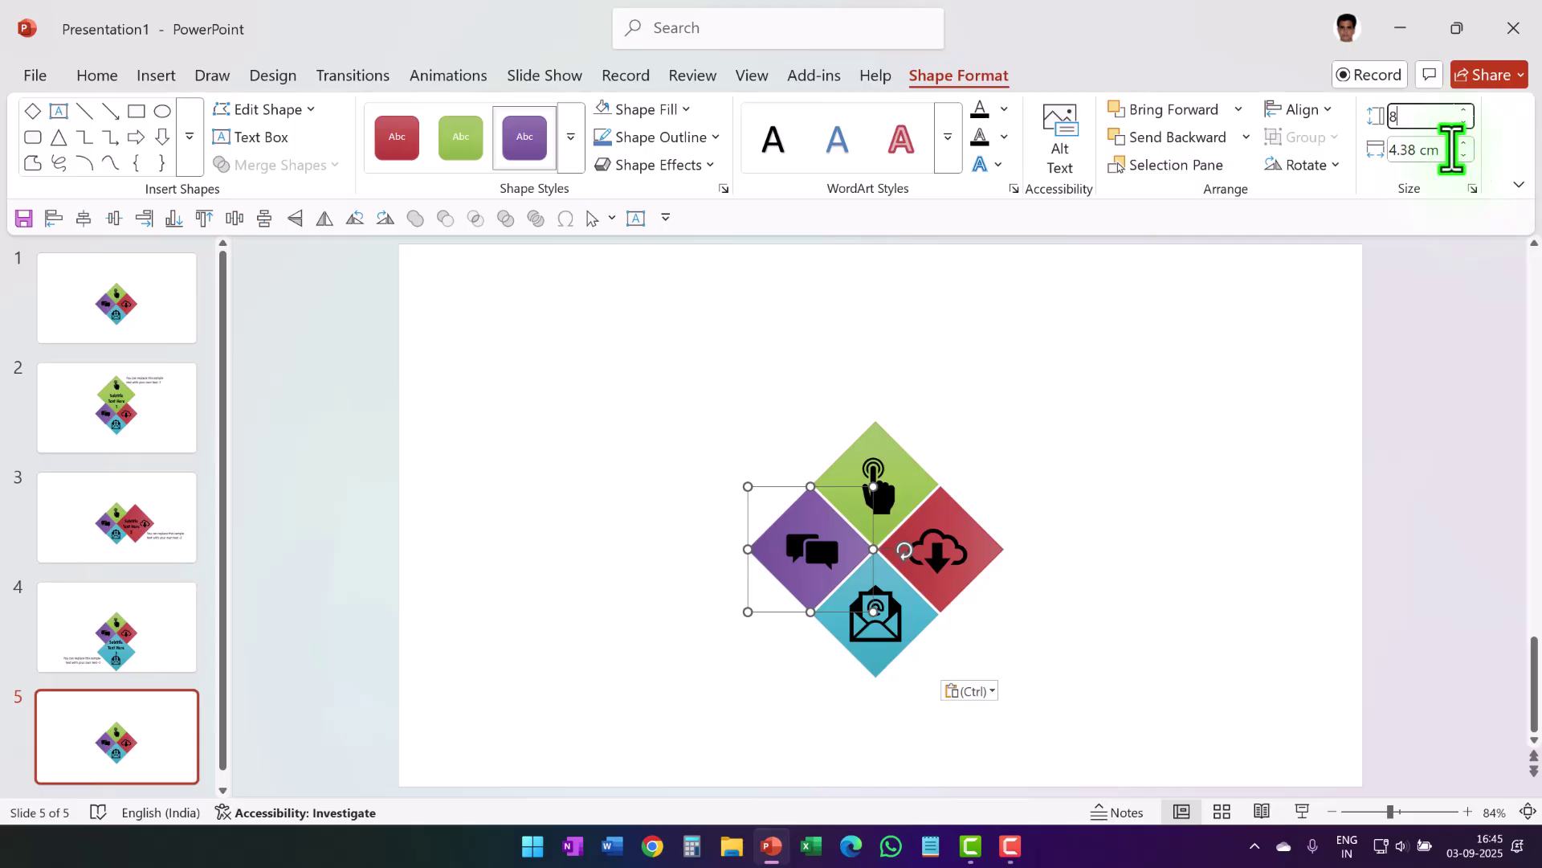
key(Tab)
text(8)
key(Return)
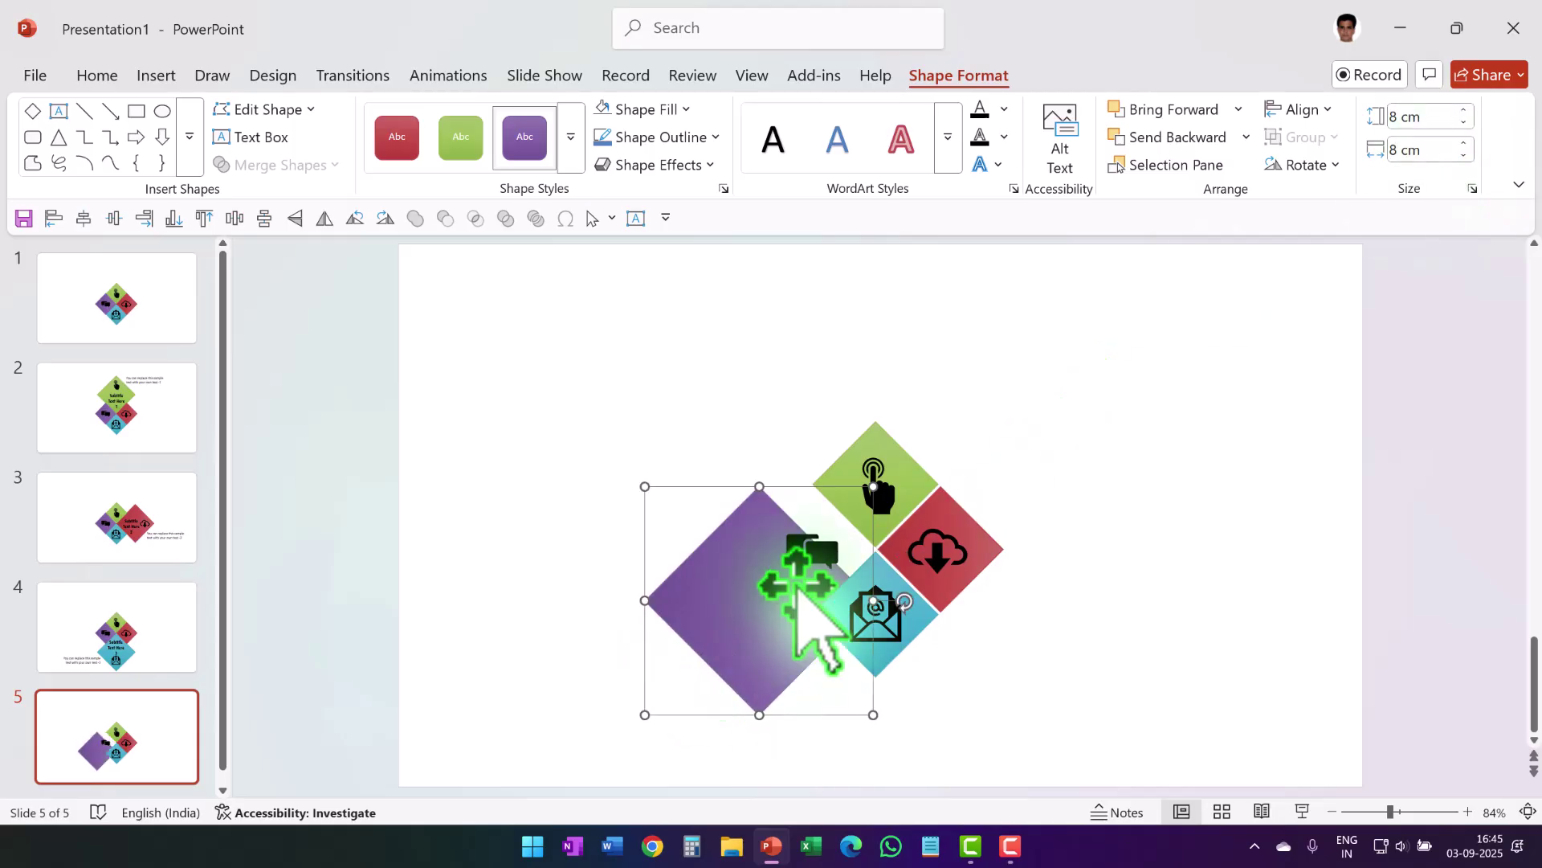
drag(771, 579, 701, 544)
click(817, 546)
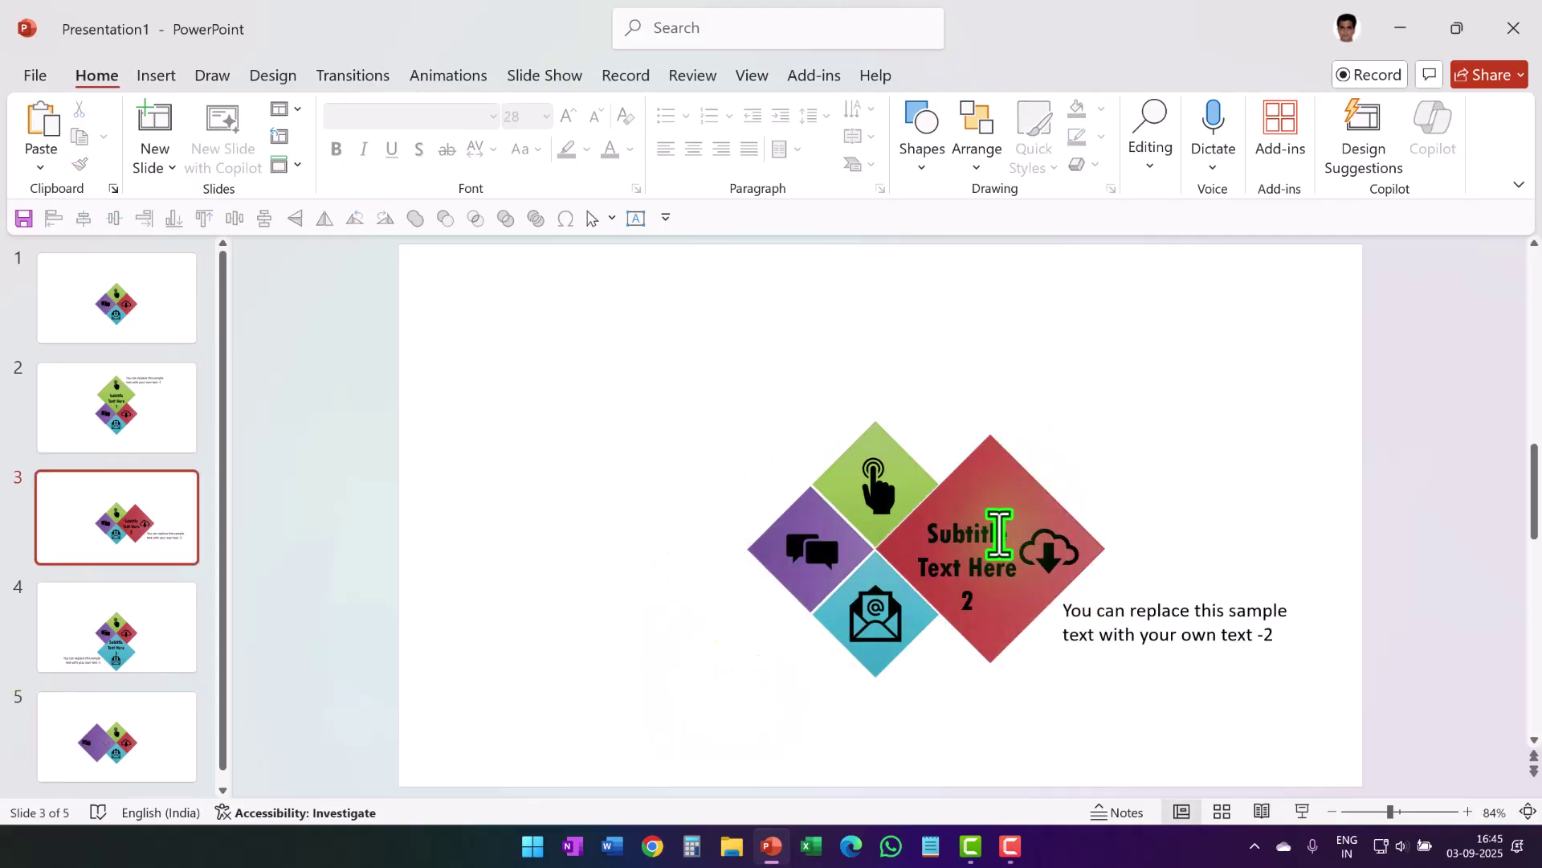
- Paste the subtitle onto slide 5's purple diamond and change its number to 4
click(996, 534)
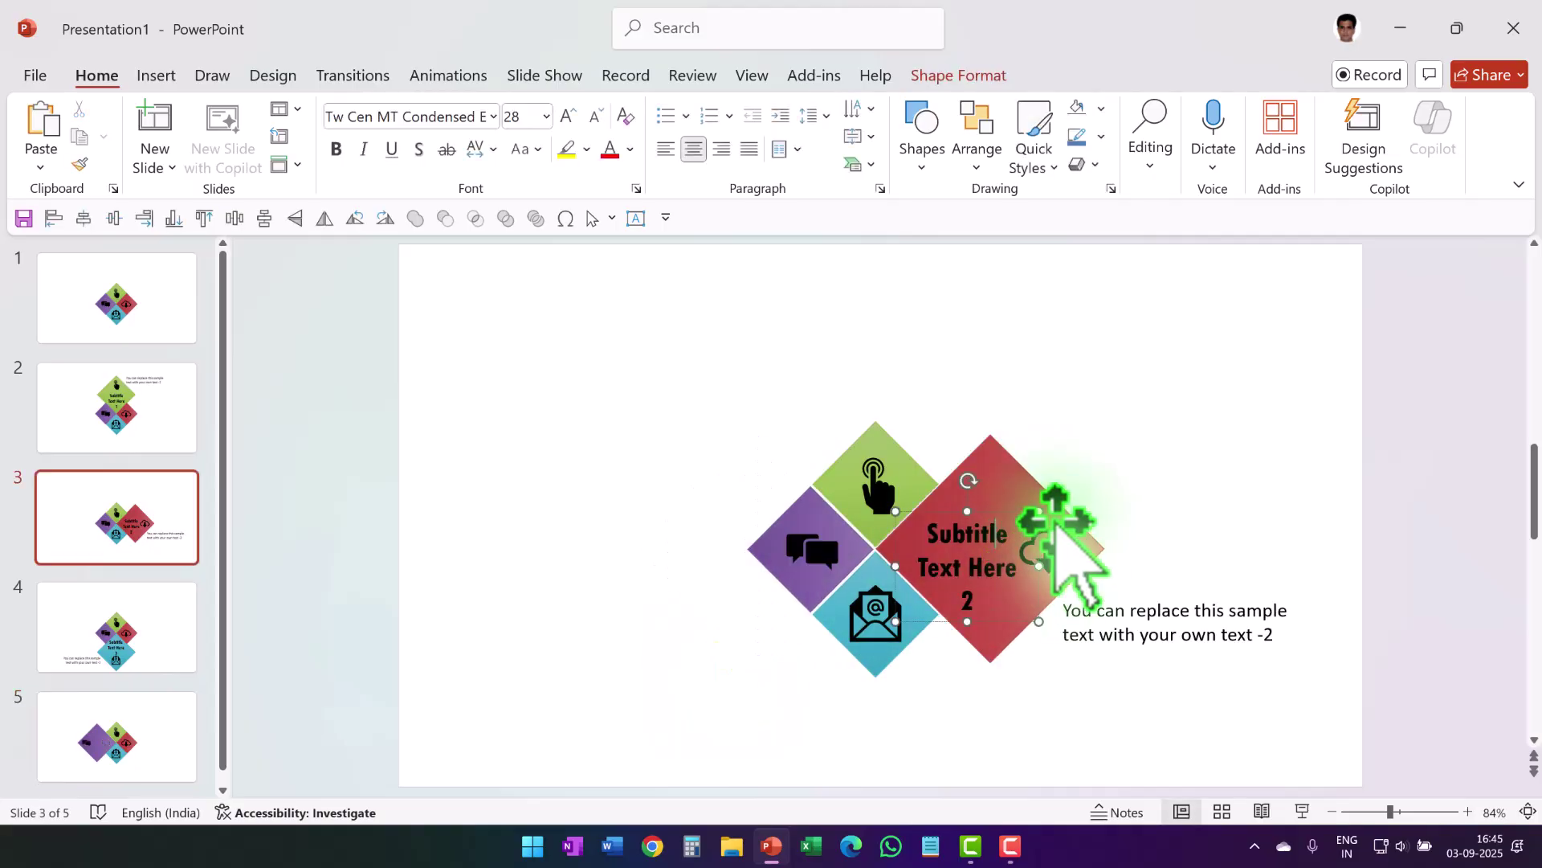
key(ctrl+v)
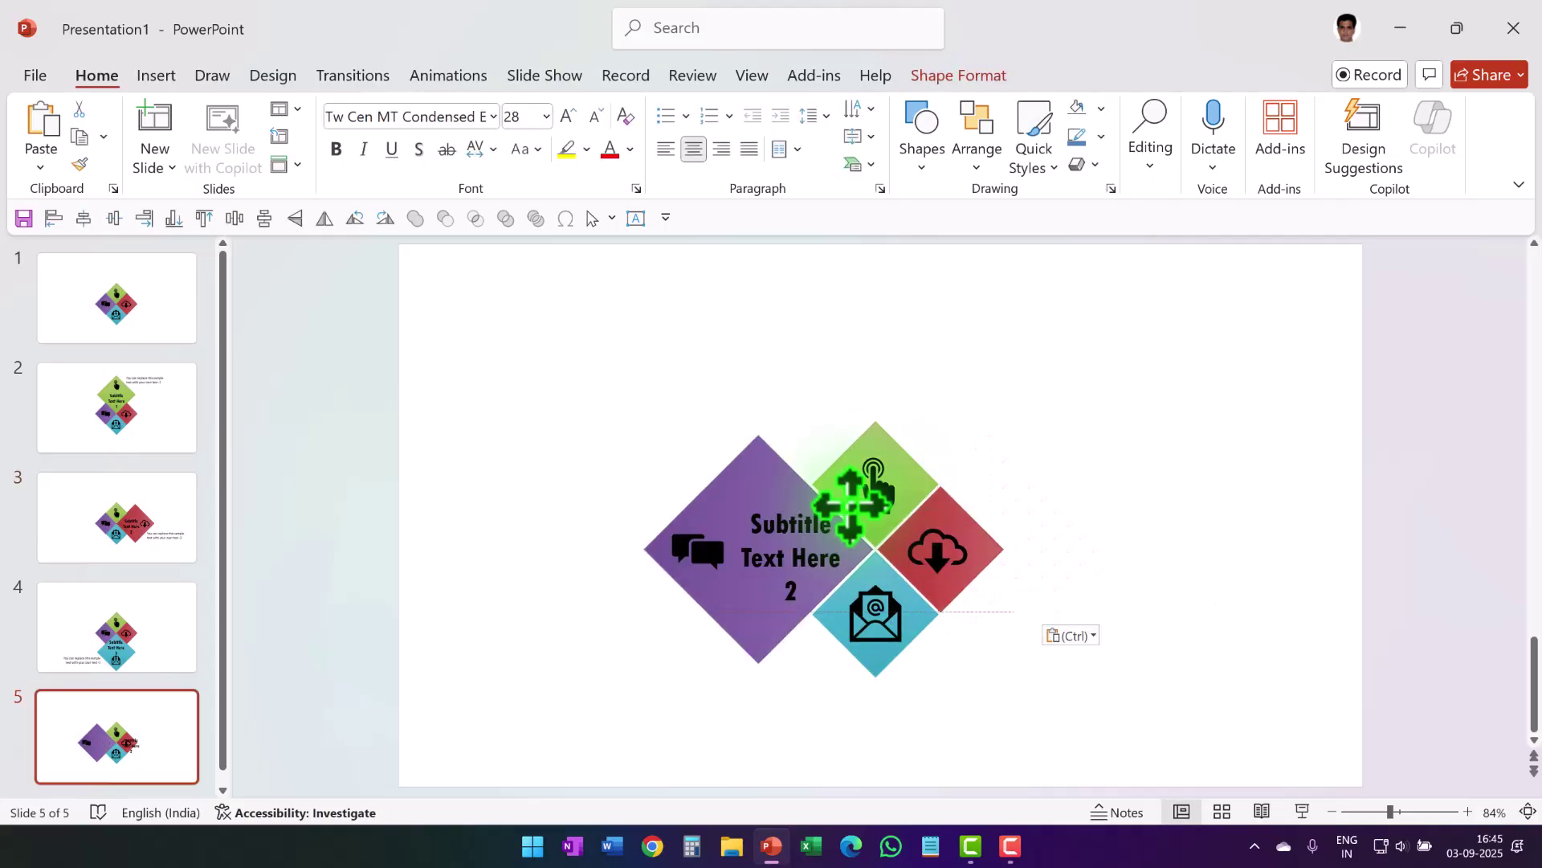
click(791, 601)
key(BackSpace)
key(BackSpace)
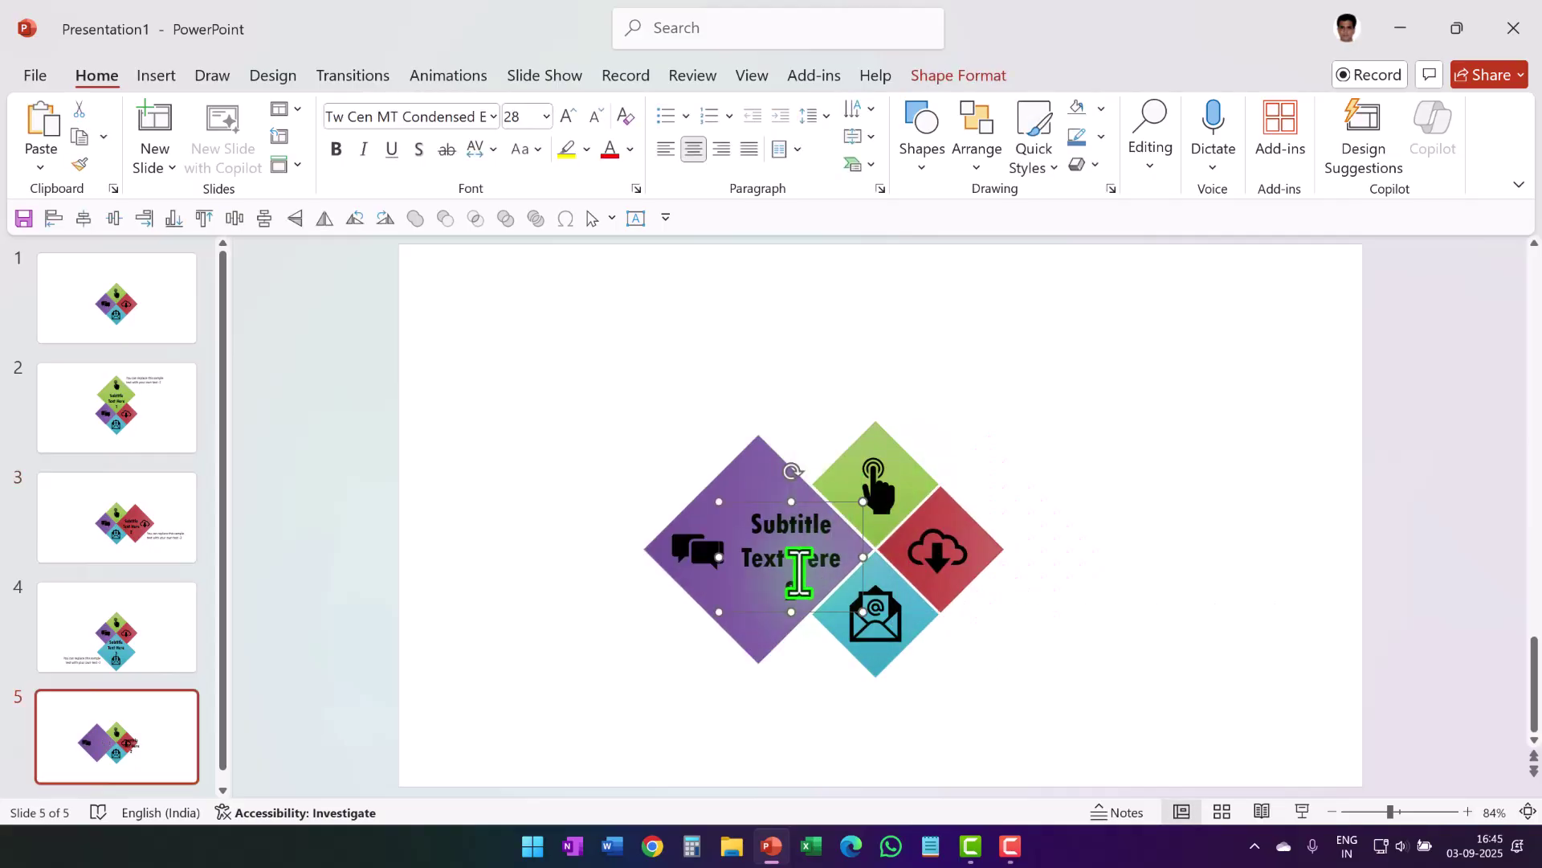
double_click(789, 599)
text(4)
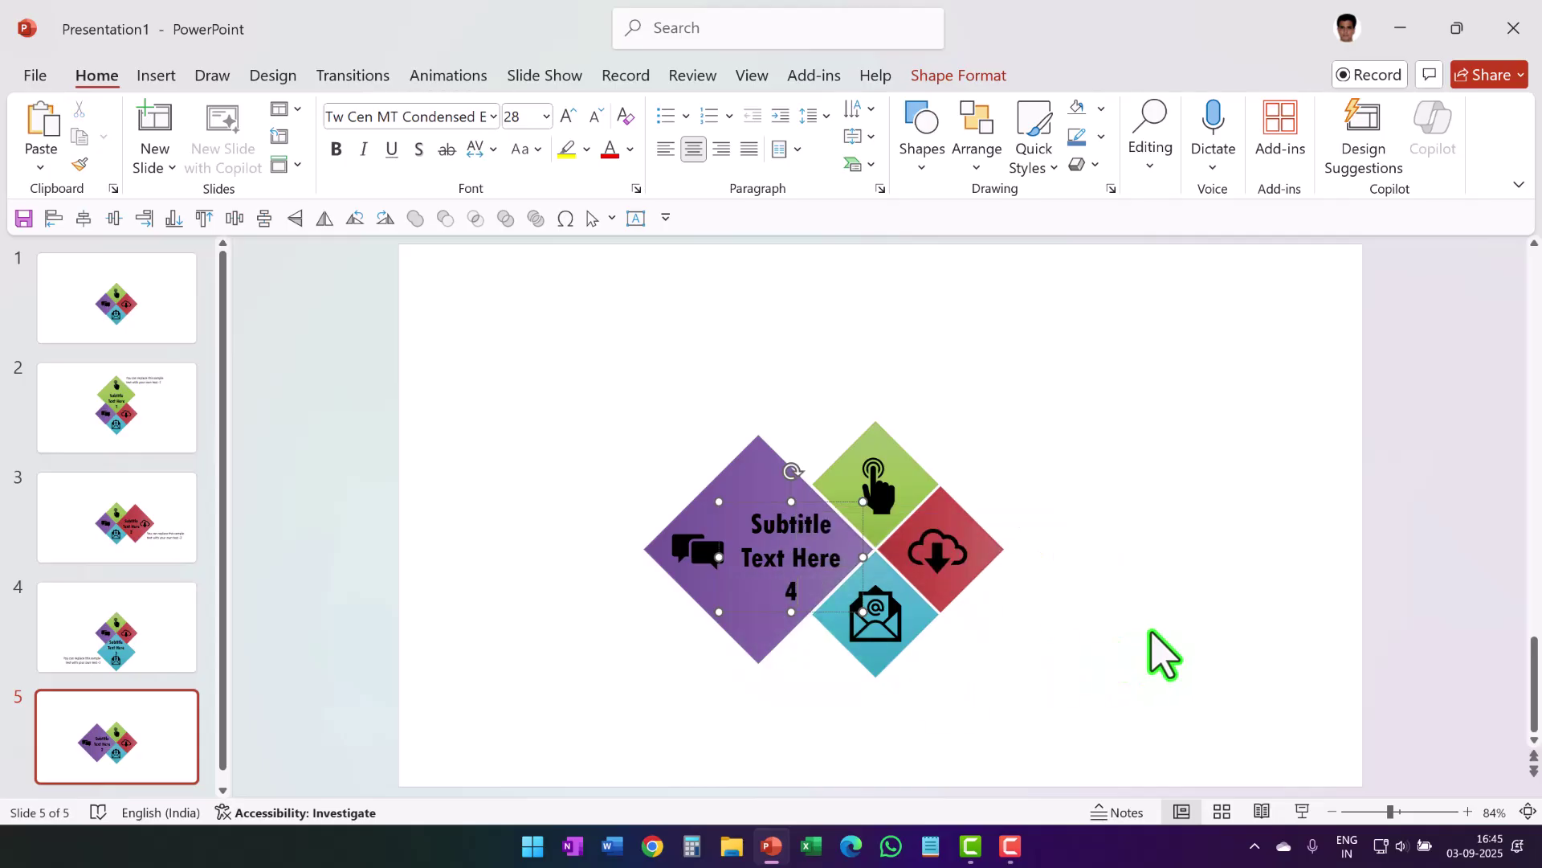
click(1103, 713)
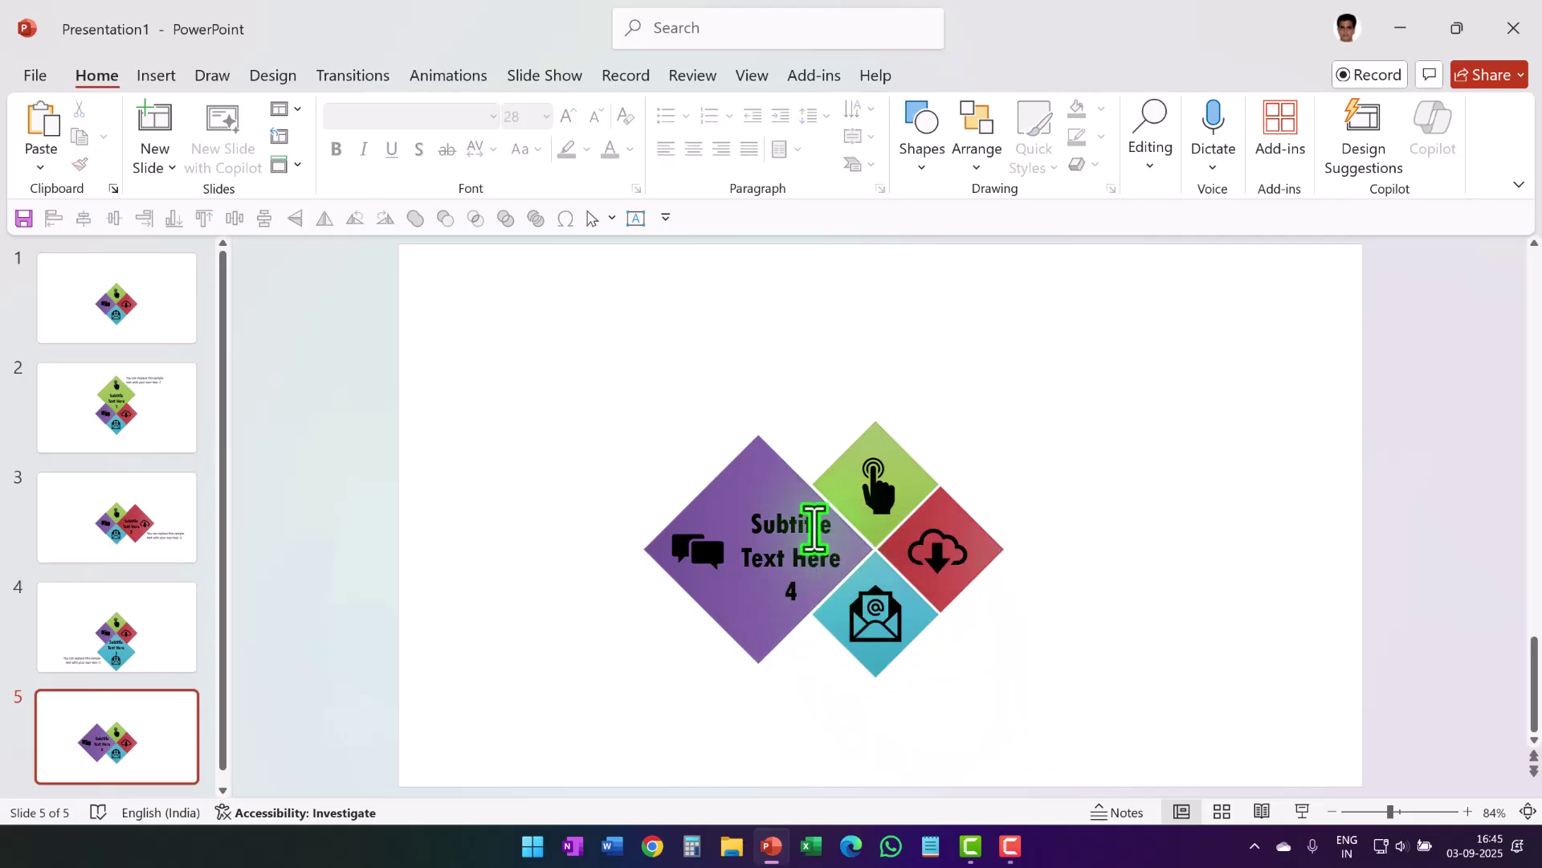
- Make the 'Subtitle Text Here 4' text white
click(814, 528)
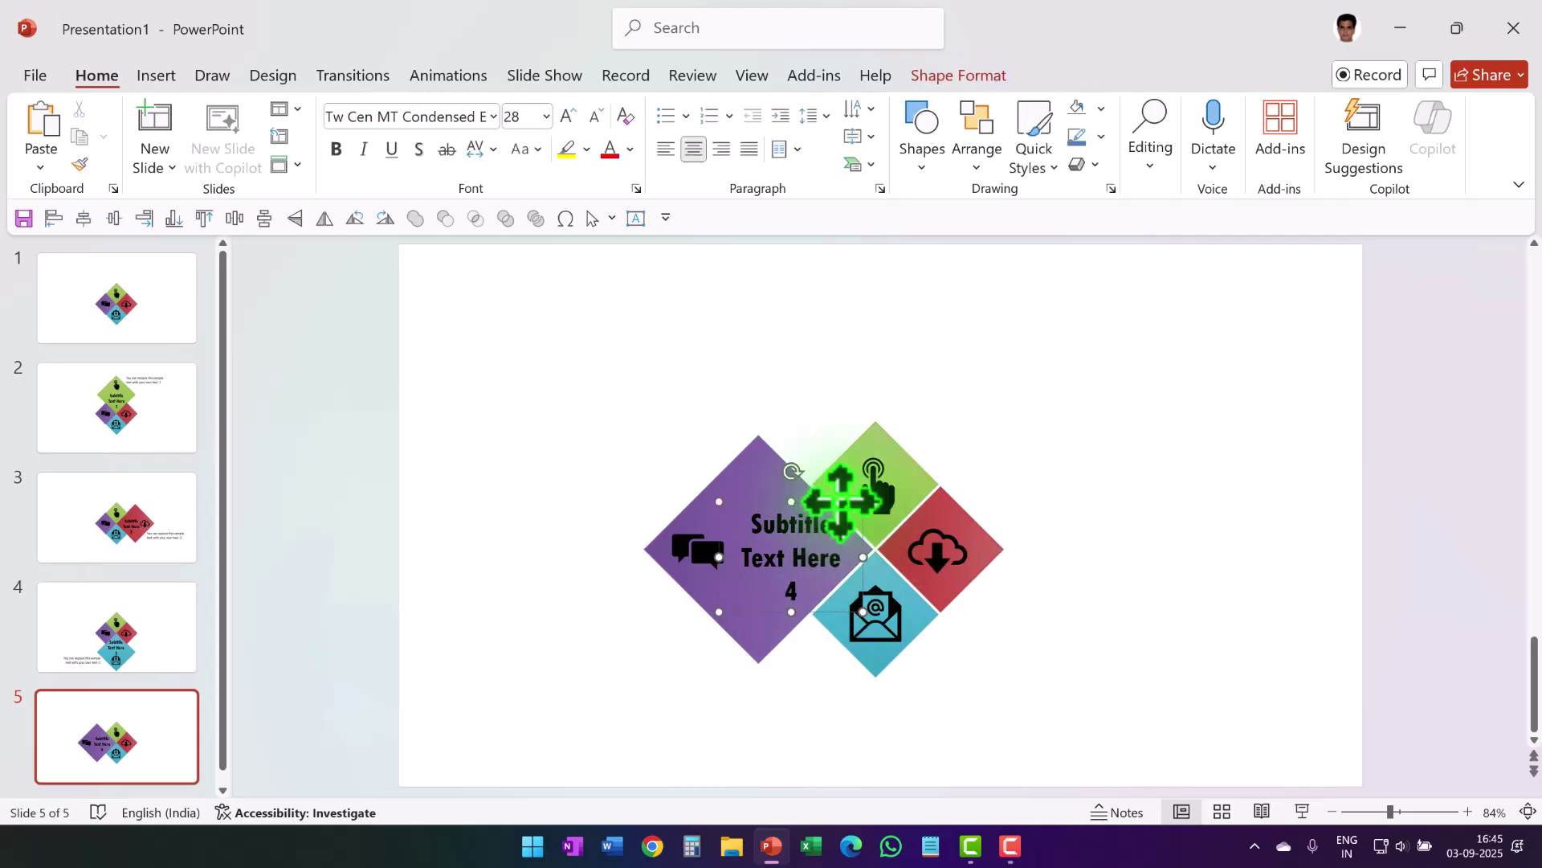
click(630, 149)
click(628, 254)
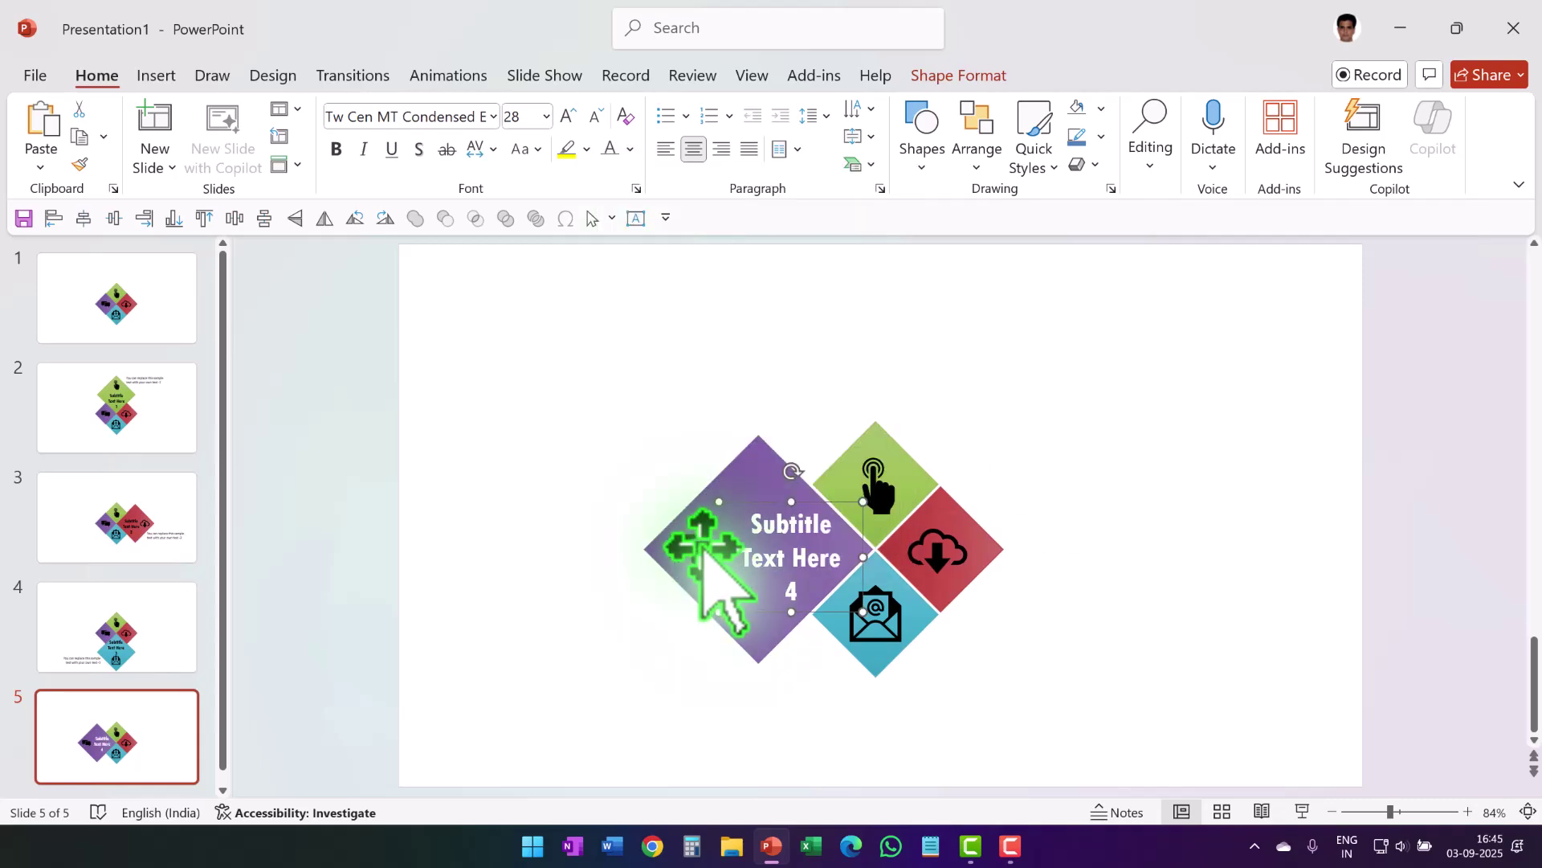
click(1181, 608)
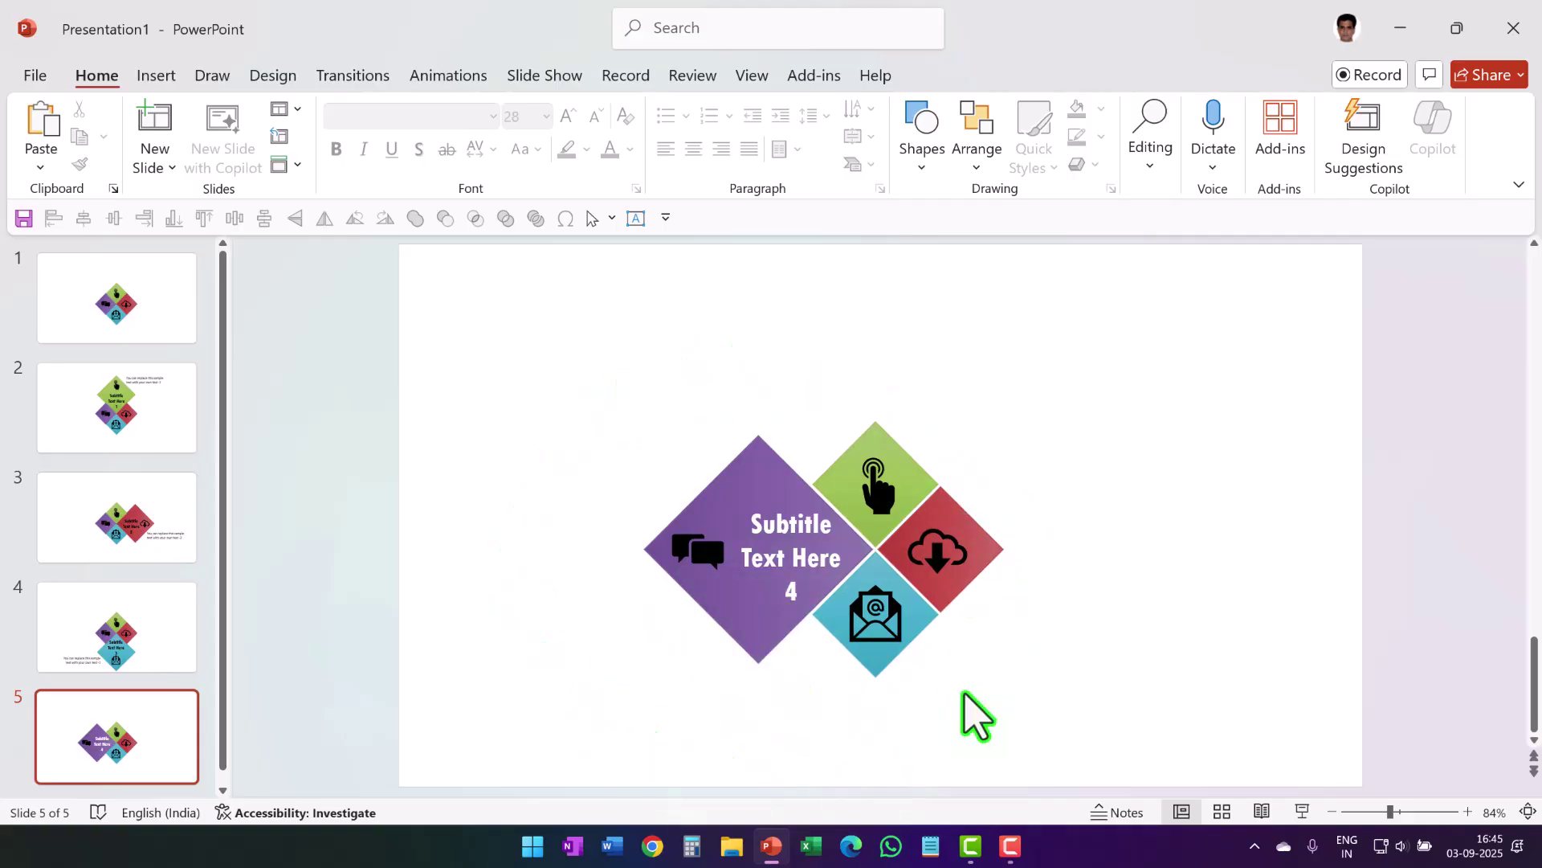
- Copy slide 4's caption to slide 5, left of the purple diamond, changing its number to 4
click(161, 667)
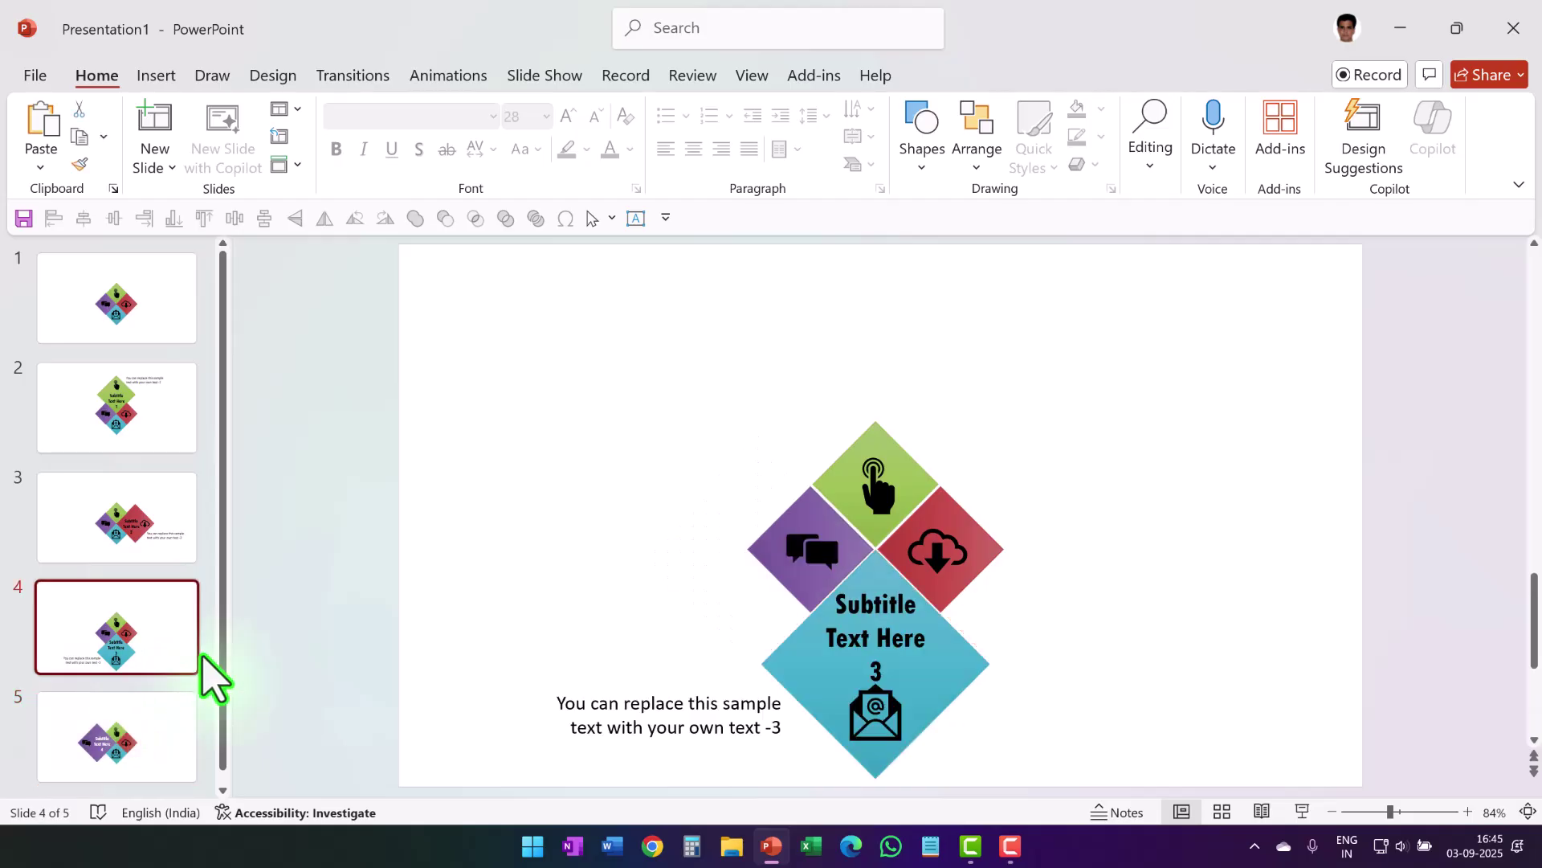
click(707, 749)
key(ctrl+c)
click(120, 760)
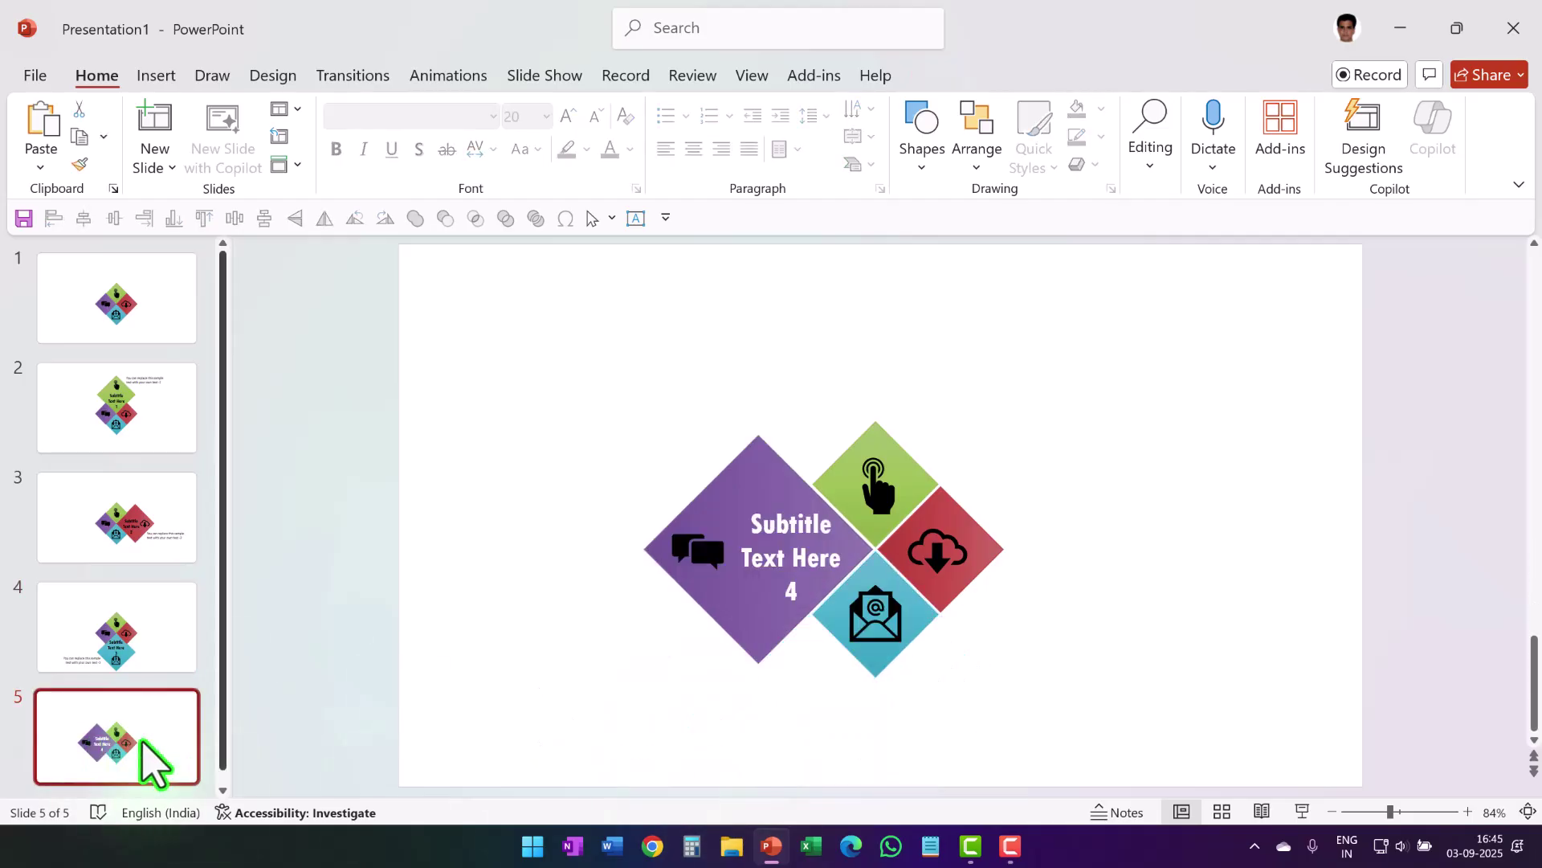
key(ctrl+v)
drag(601, 684, 506, 601)
click(678, 640)
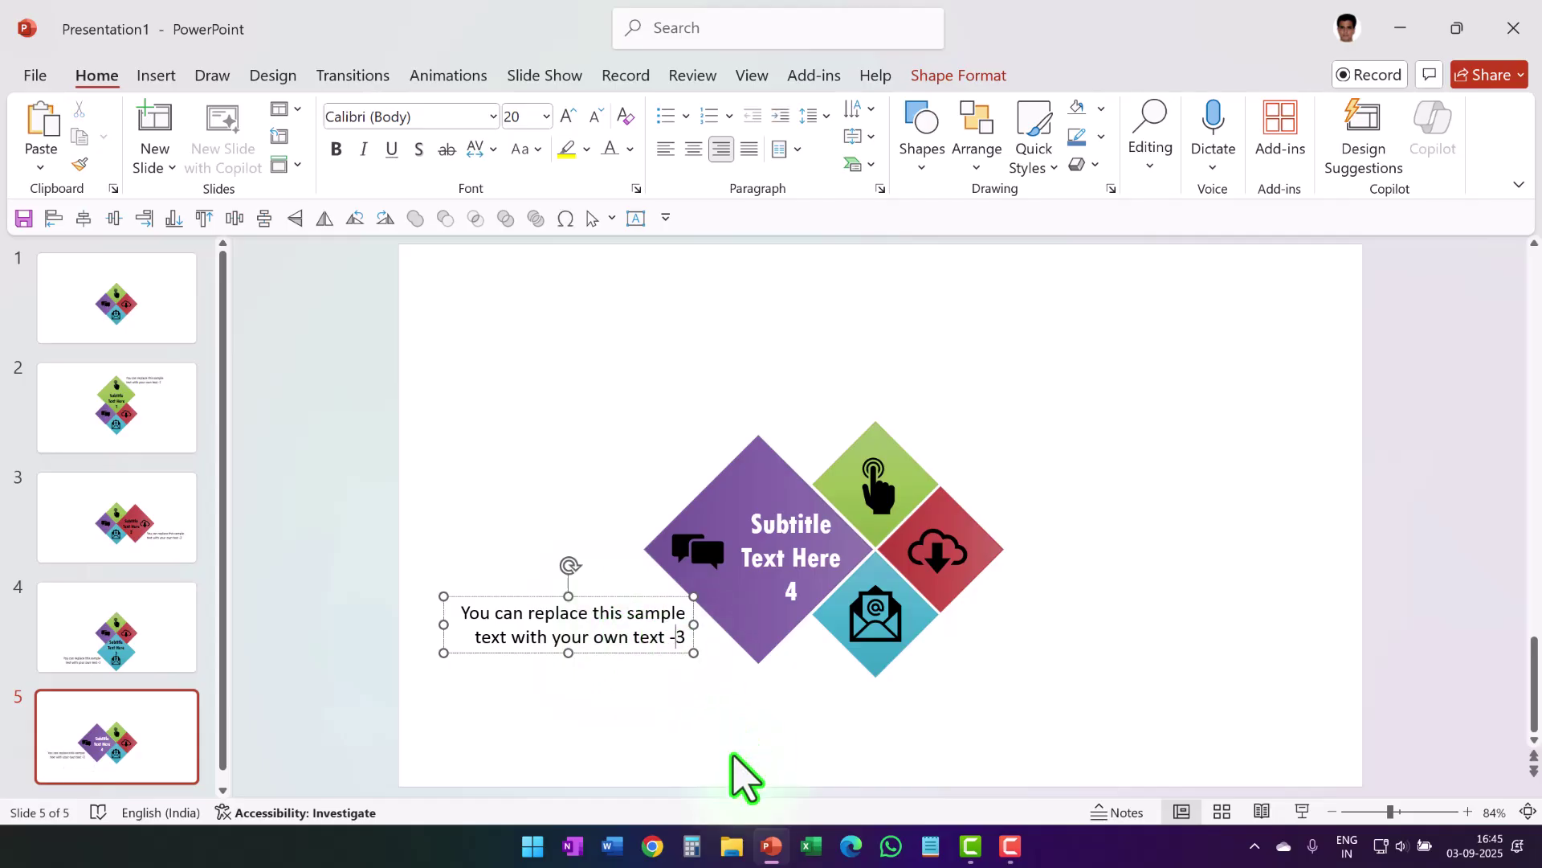
text(4)
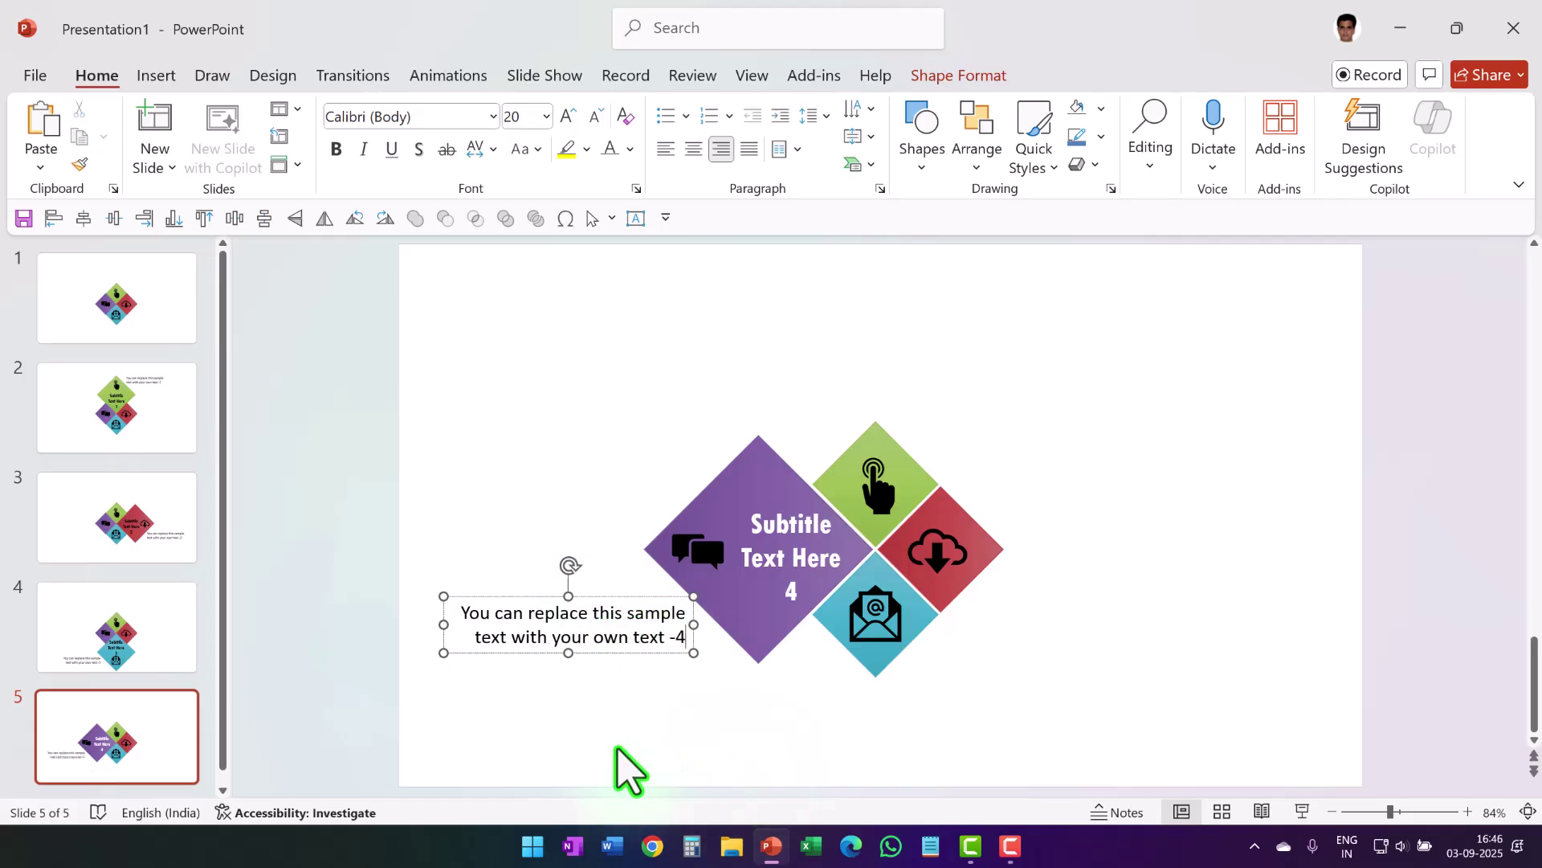
right_click(153, 329)
- Paste a copy of slide 1 after slide 5 as slide 6
click(206, 406)
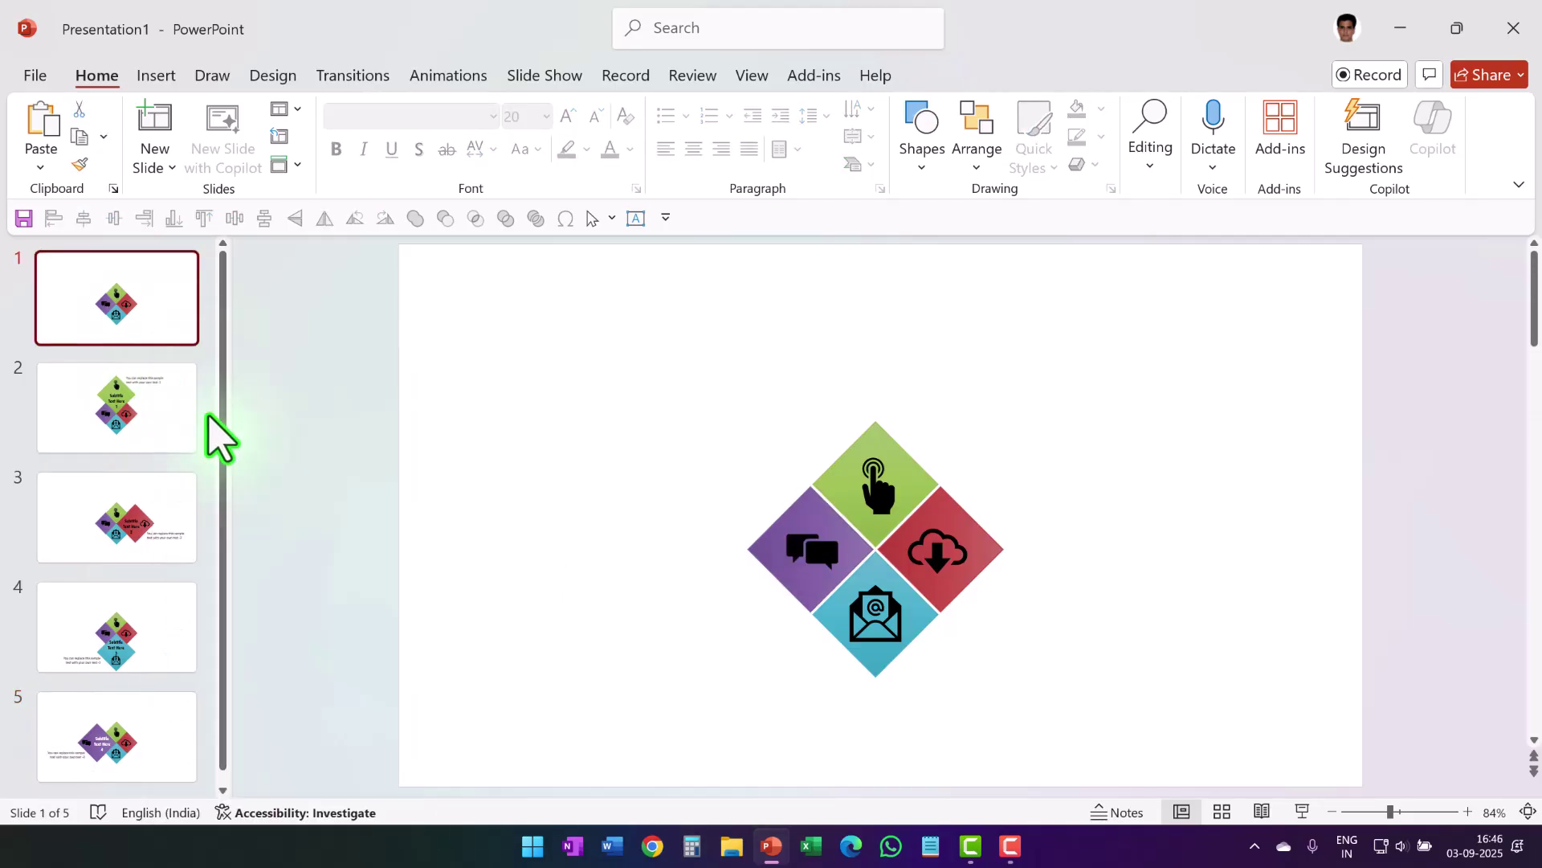
click(152, 792)
right_click(152, 795)
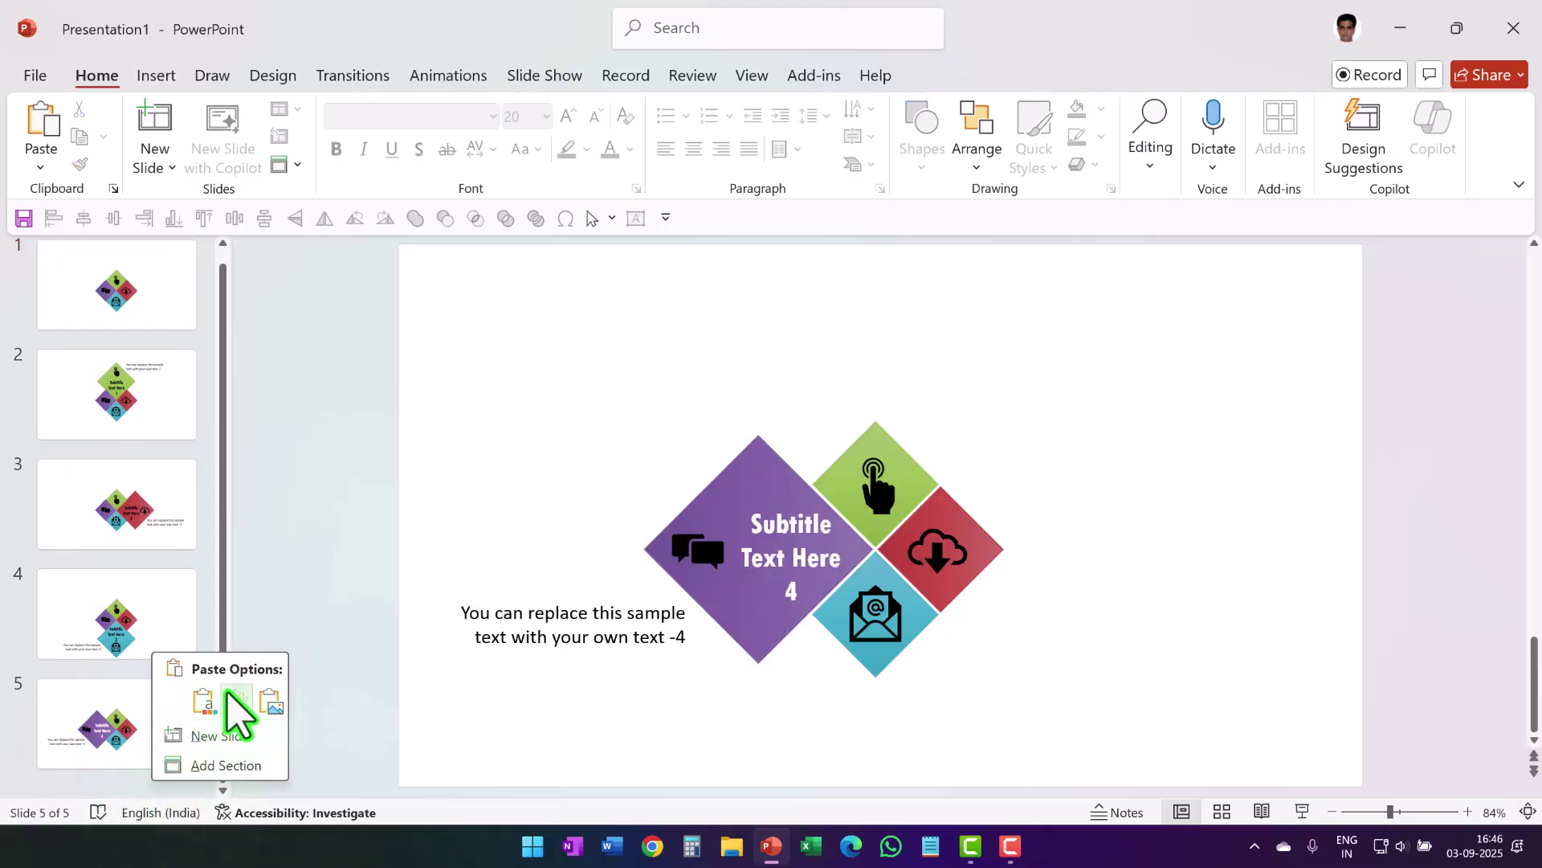
click(235, 700)
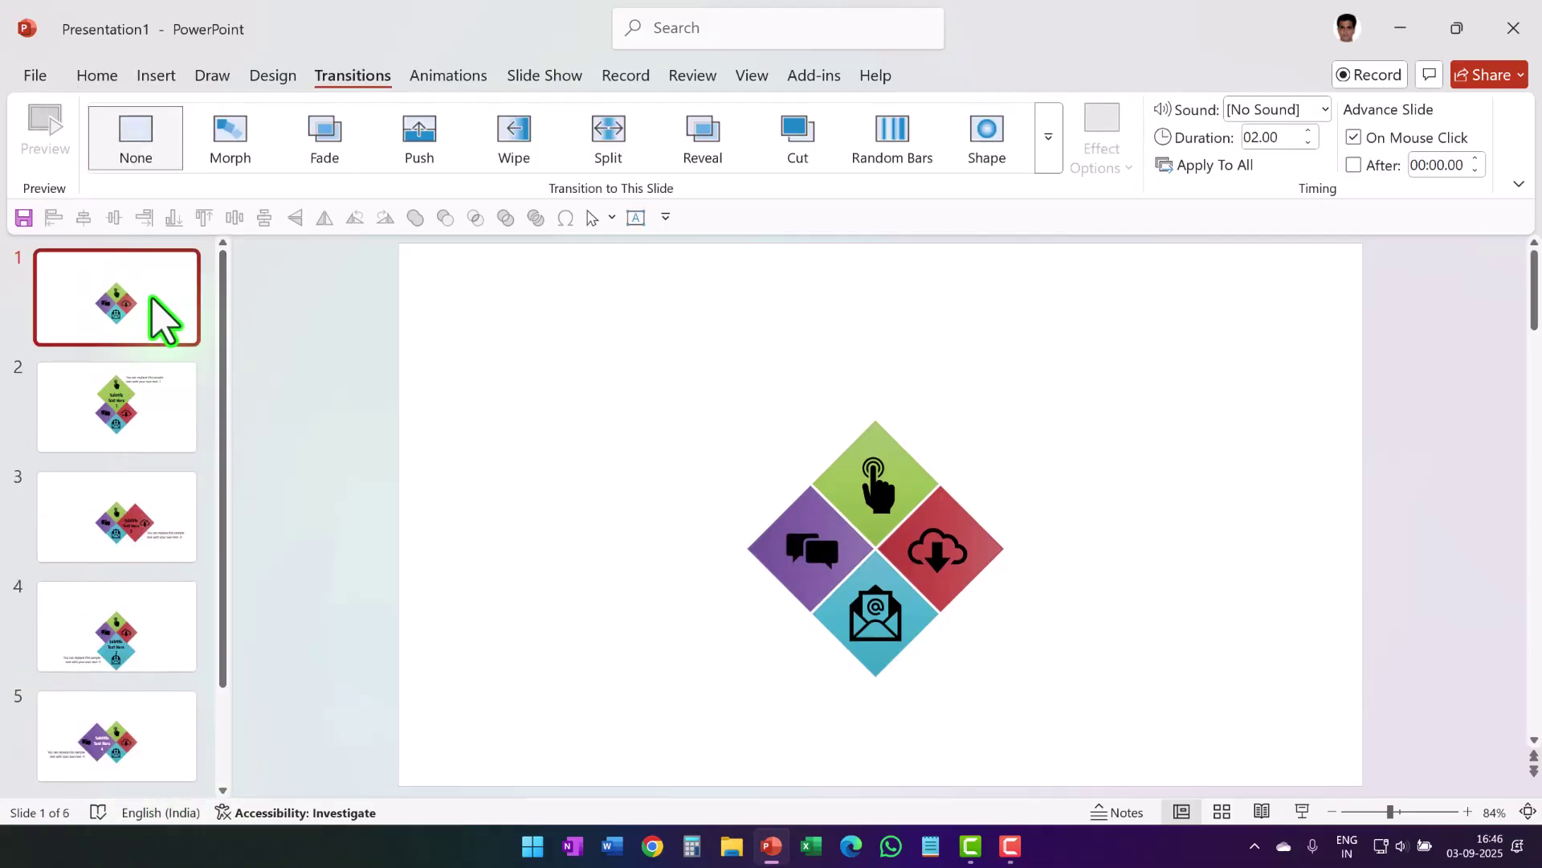
- Apply the Morph transition to all six slides
key(ctrl+a)
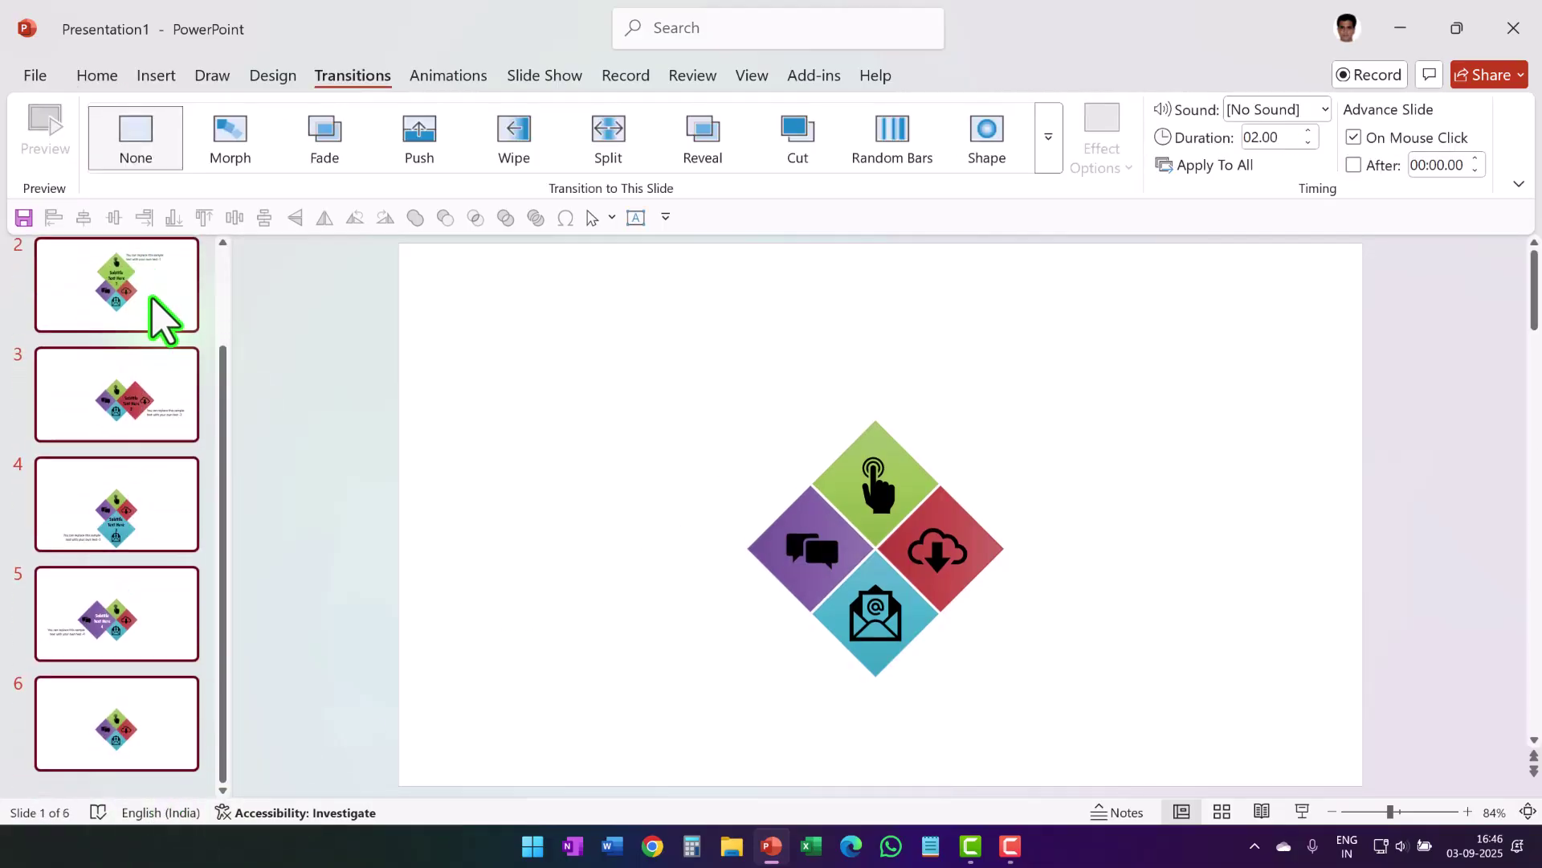
click(241, 161)
click(478, 498)
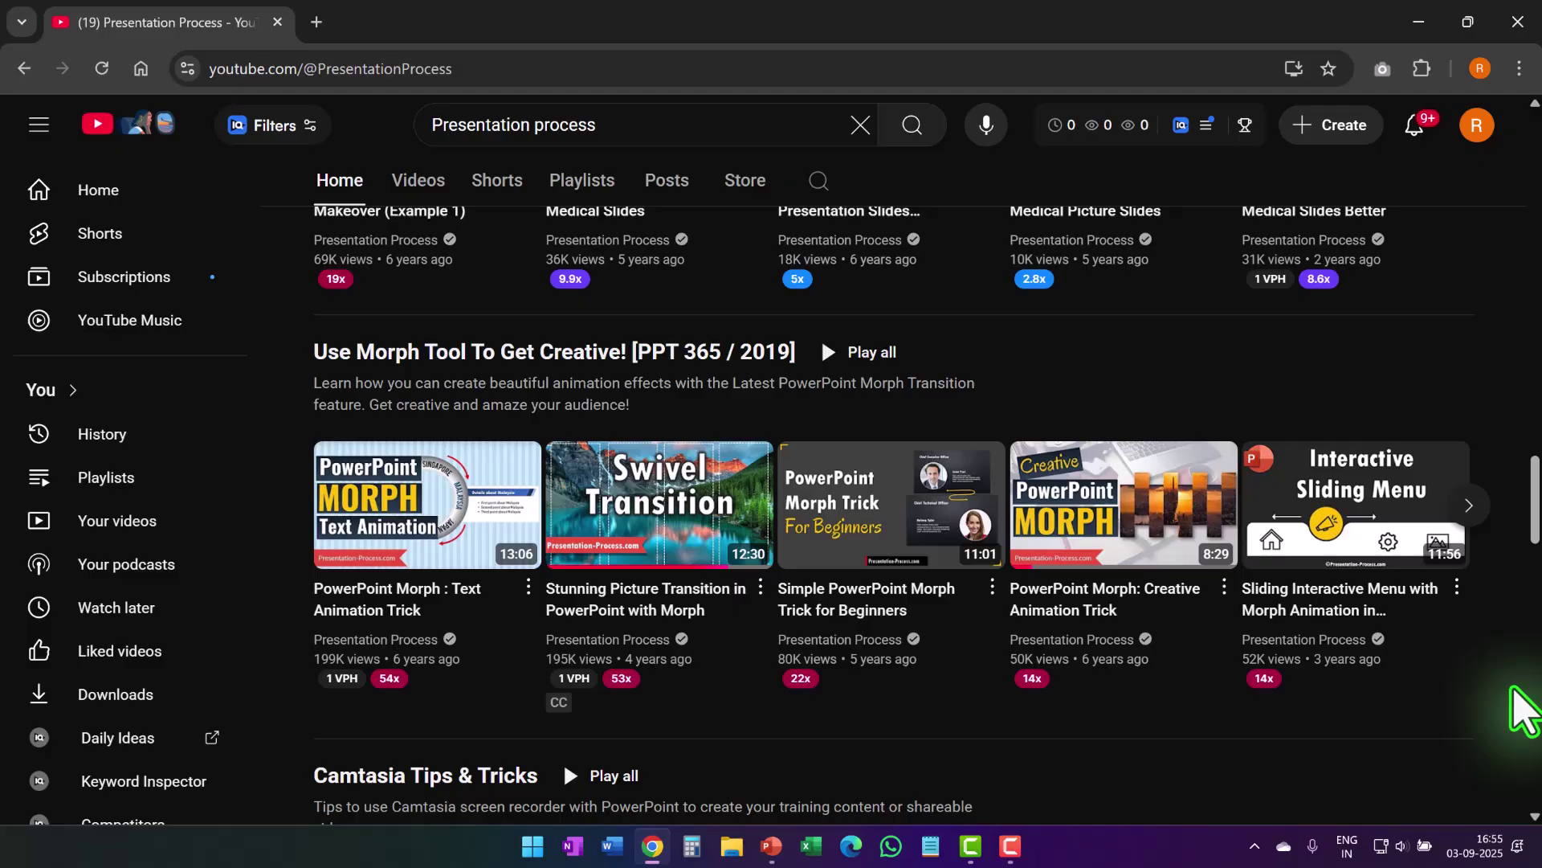
mouse_move(458, 579)
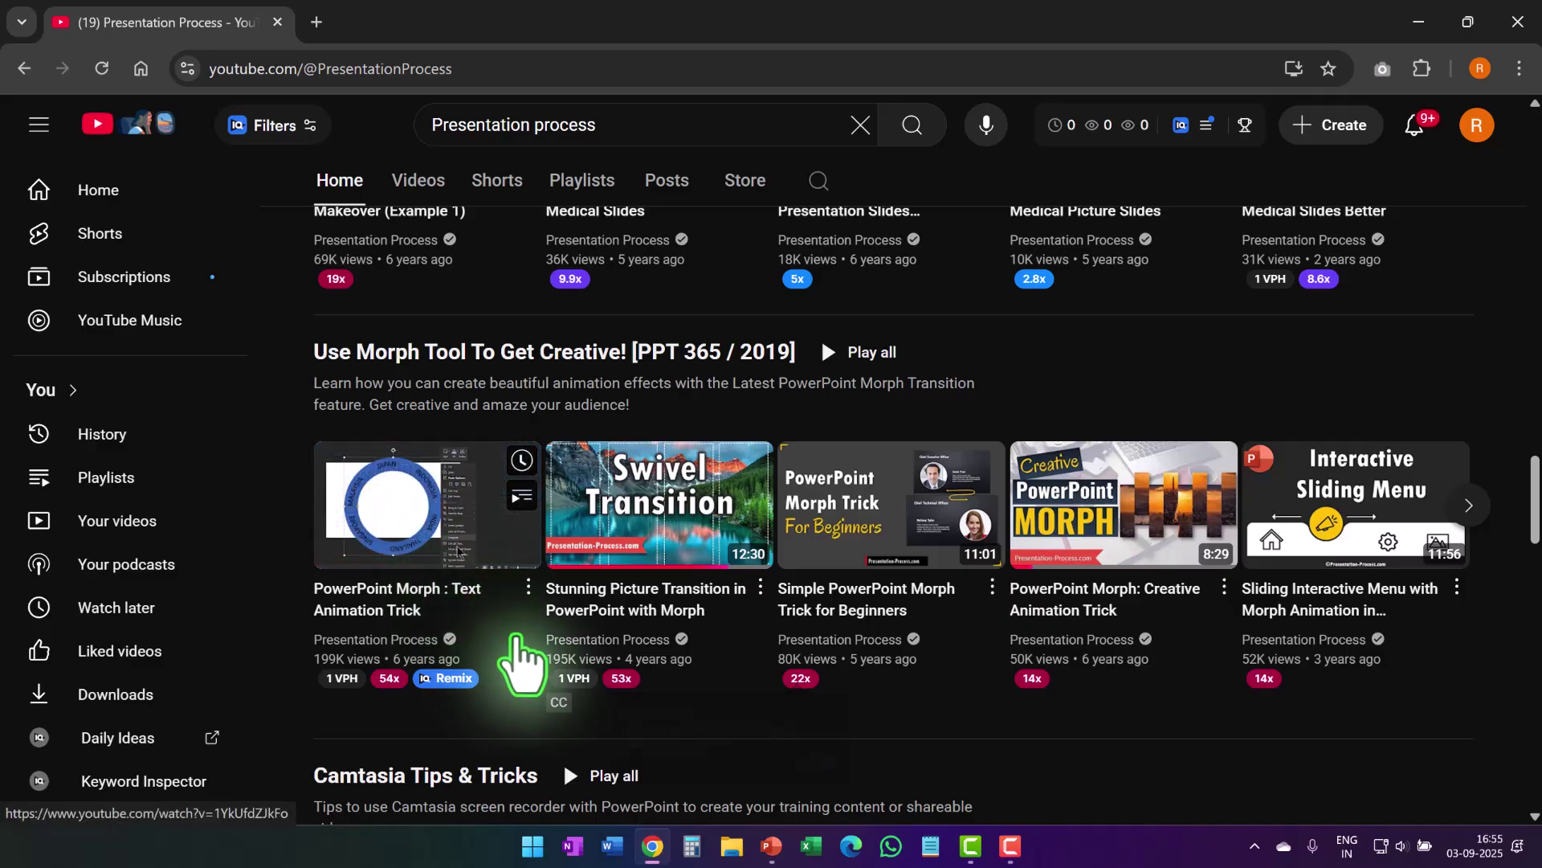